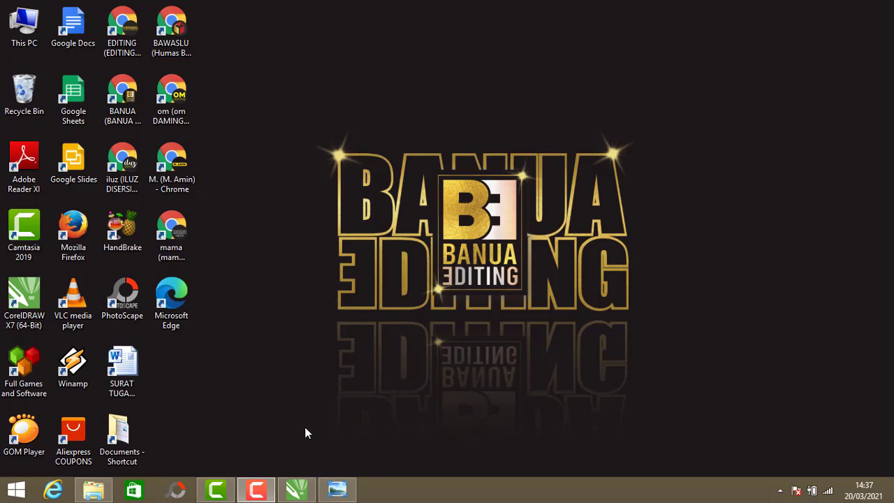
Step: Examine the finished SEOKITA logo image at full screen, and close the picture viewer
{"action": "left_click", "coordinate": [337, 490]}
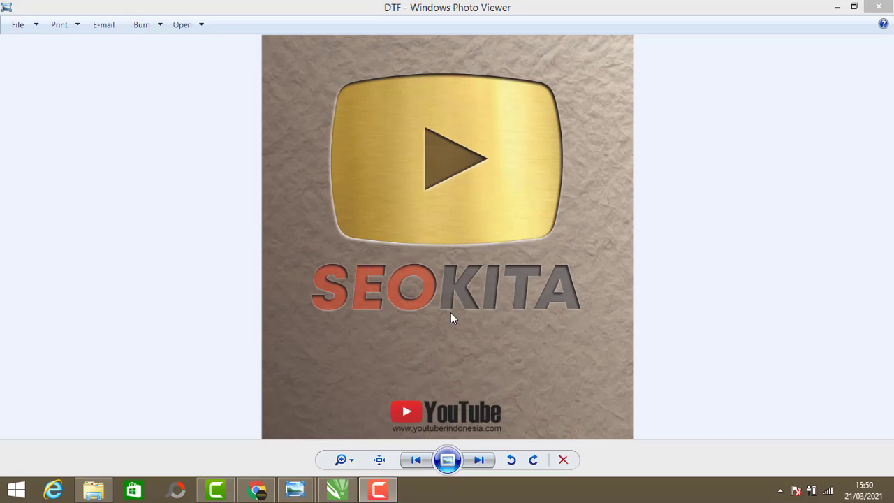
{"action": "left_click", "coordinate": [448, 459]}
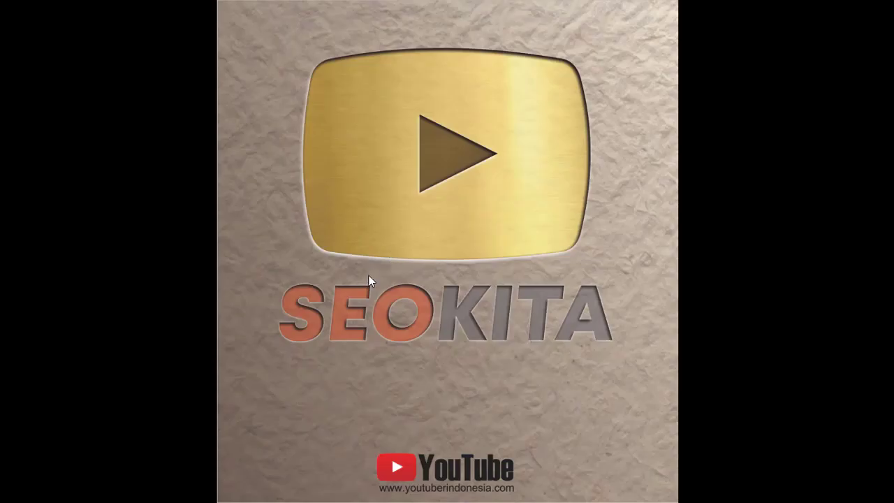
{"action": "key", "text": "Escape"}
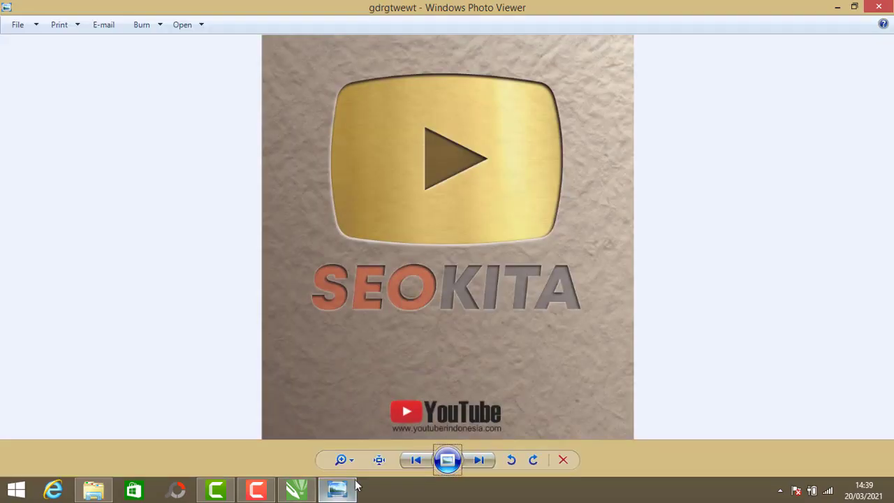
{"action": "left_click", "coordinate": [874, 7]}
Step: Place the logo plate on the wood background and draw an unfilled rectangle of about 21 × 11.1 cm around the background
{"action": "left_click_drag", "start_coordinate": [505, 210], "coordinate": [271, 234]}
{"action": "left_click", "coordinate": [390, 214]}
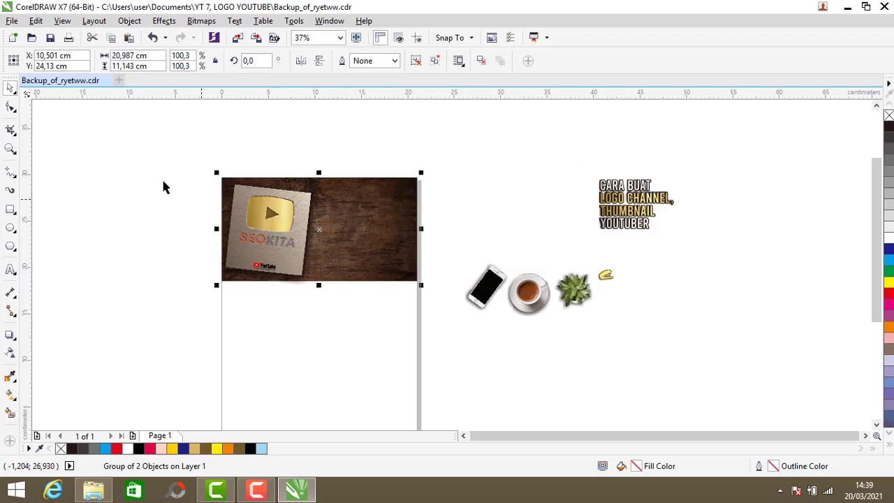
{"action": "left_click", "coordinate": [10, 209]}
{"action": "left_click_drag", "start_coordinate": [221, 178], "coordinate": [421, 284]}
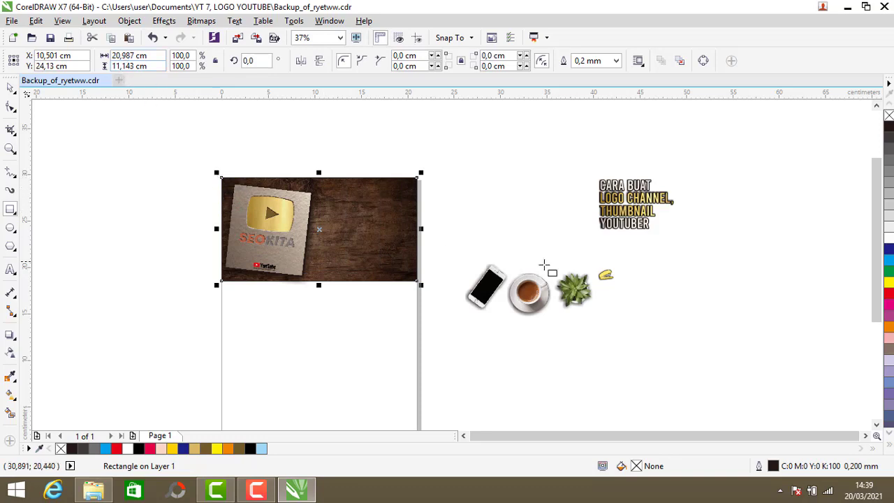
{"action": "left_click", "coordinate": [10, 88]}
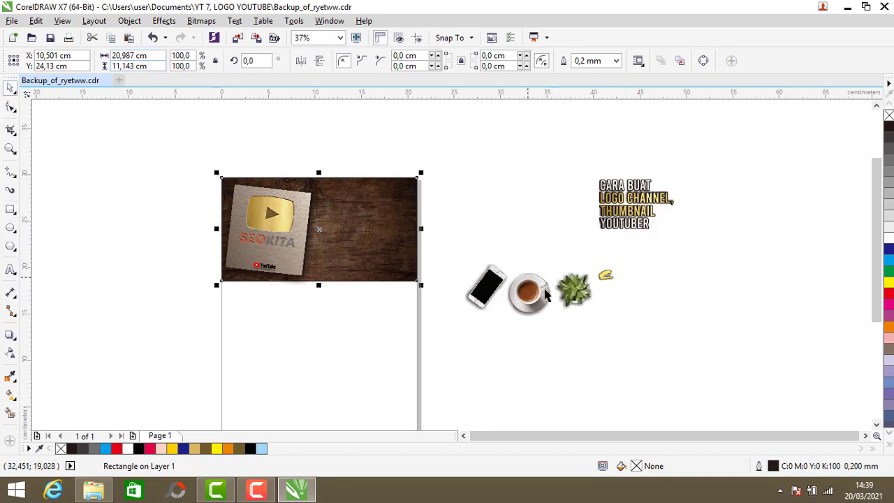
{"action": "left_click", "coordinate": [491, 303]}
{"action": "left_click", "coordinate": [528, 301]}
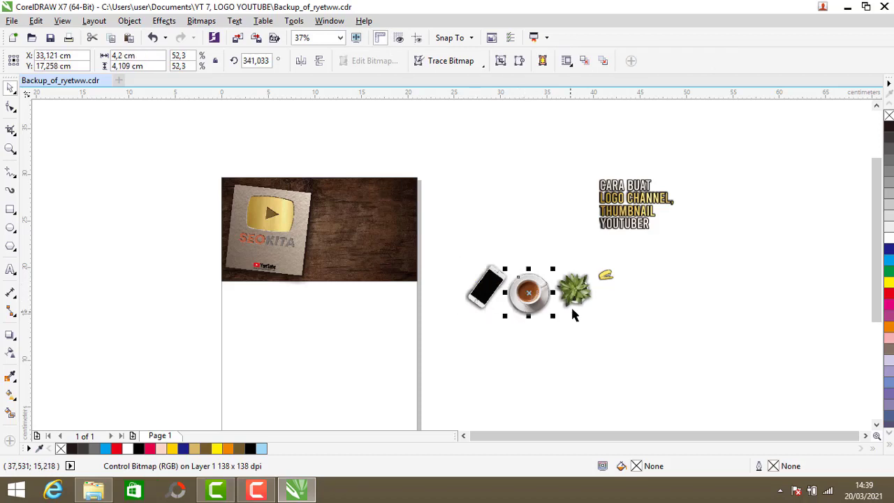
{"action": "left_click", "coordinate": [571, 307]}
{"action": "left_click", "coordinate": [577, 316]}
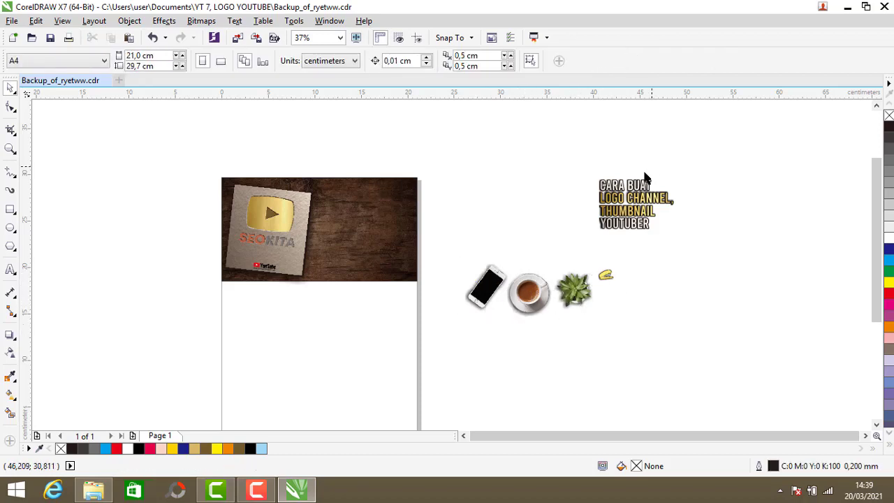
Step: Place the "CARA BUAT LOGO CHANNEL, THUMBNAIL YOUTUBER" title beside the logo plate on the wood background, with the phone below it
{"action": "left_click", "coordinate": [631, 207]}
{"action": "left_click_drag", "start_coordinate": [630, 207], "coordinate": [352, 208]}
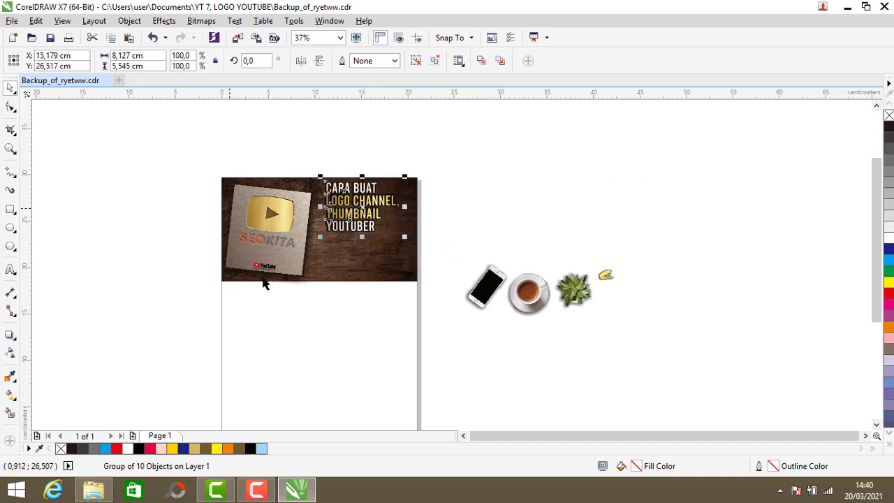
{"action": "left_click_drag", "start_coordinate": [486, 283], "coordinate": [427, 278]}
{"action": "key", "text": "ctrl+z"}
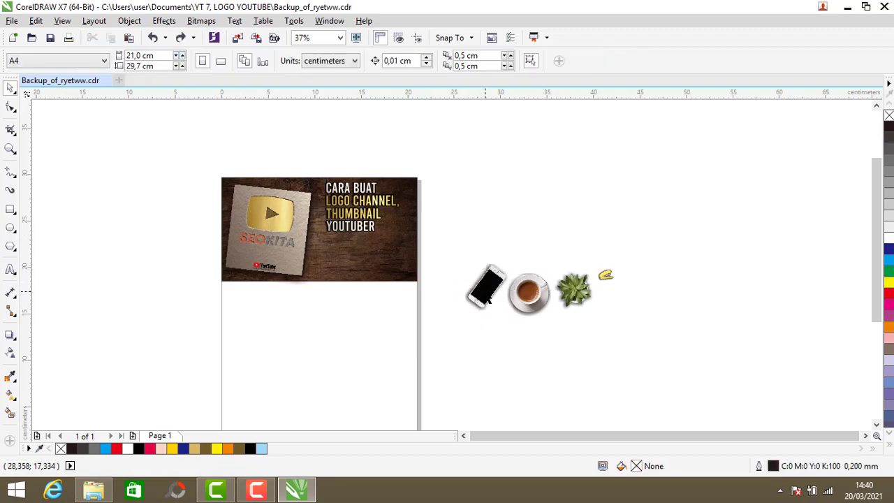
{"action": "left_click", "coordinate": [488, 297]}
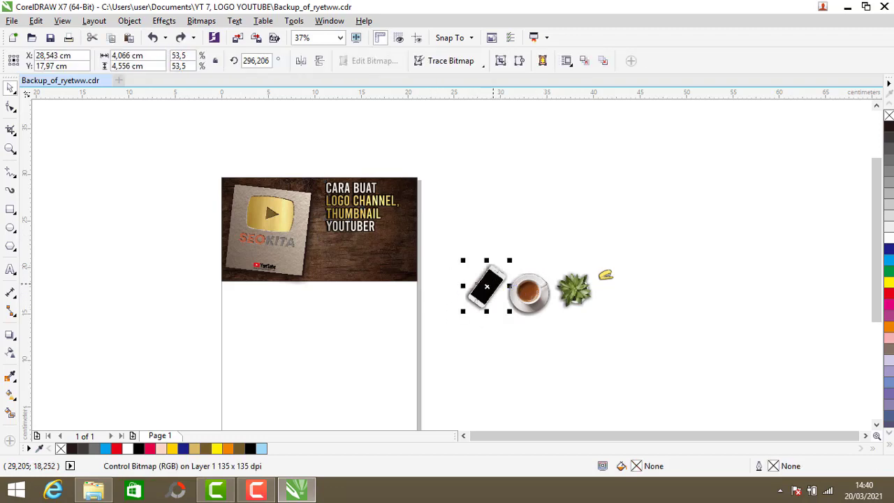
{"action": "left_click_drag", "start_coordinate": [493, 283], "coordinate": [336, 253]}
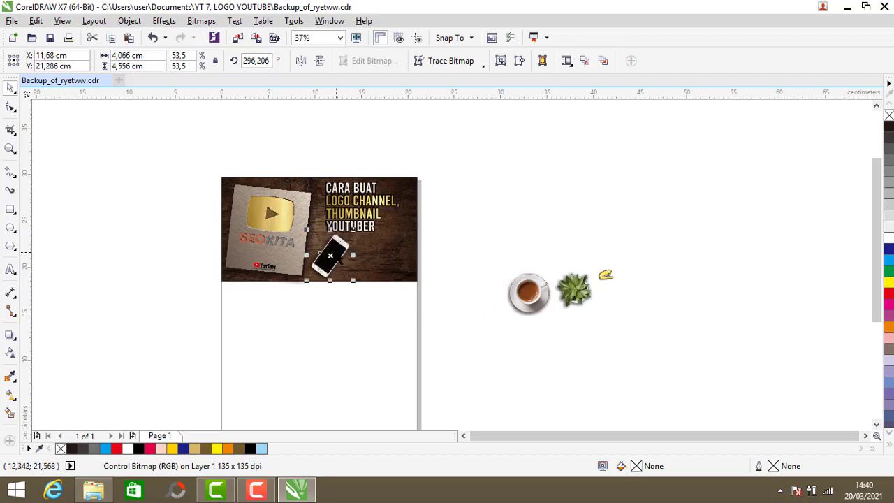
Step: Add the coffee cup beside the phone, the plant at the background's right edge and the stapler next to the title's first line
{"action": "left_click", "coordinate": [532, 294]}
{"action": "left_click_drag", "start_coordinate": [532, 294], "coordinate": [377, 259]}
{"action": "left_click", "coordinate": [573, 293]}
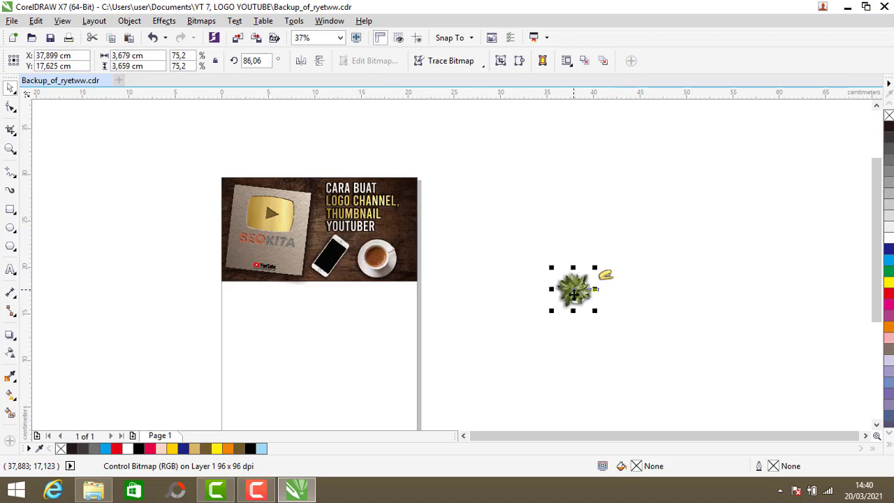
{"action": "left_click_drag", "start_coordinate": [573, 294], "coordinate": [403, 227]}
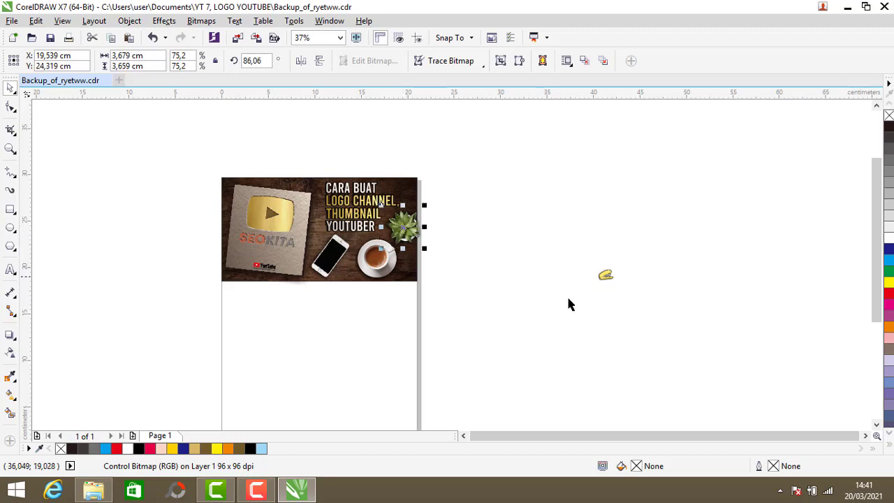
{"action": "left_click", "coordinate": [605, 275]}
{"action": "left_click_drag", "start_coordinate": [606, 277], "coordinate": [386, 185]}
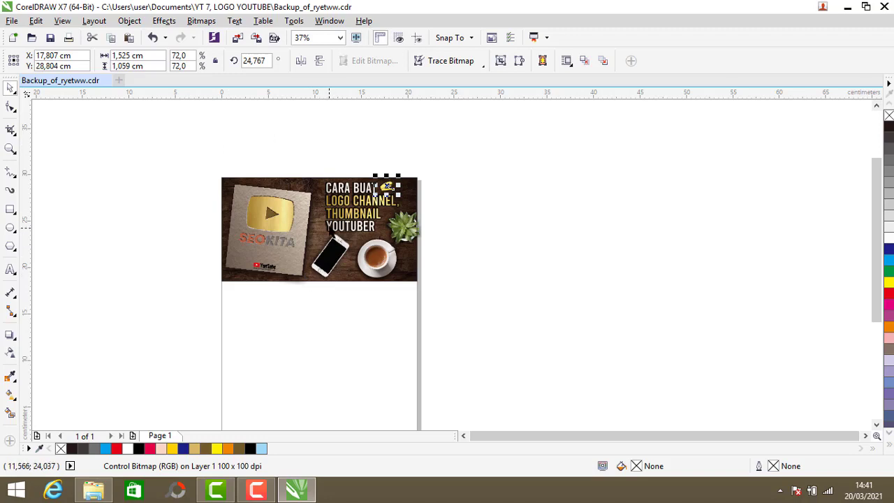
{"action": "left_click", "coordinate": [320, 318]}
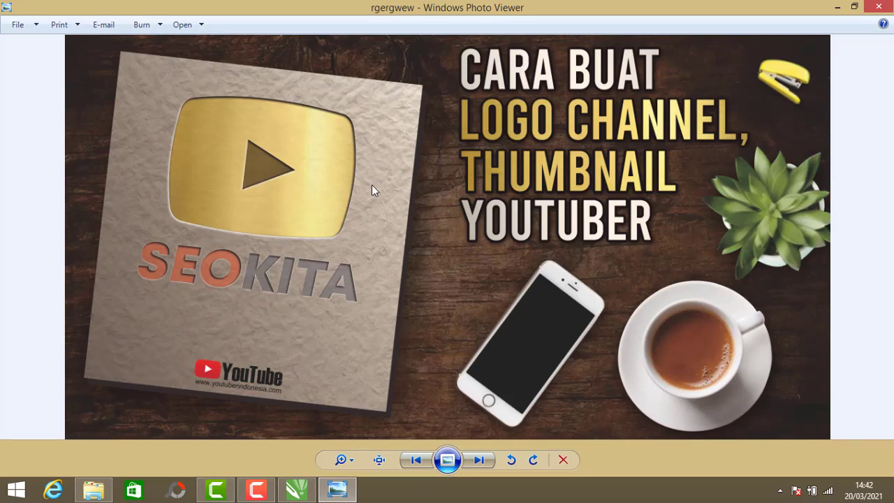
Step: Launch CorelDRAW X7 from the desktop and create a new A4 document named dicoba
{"action": "key", "text": "super+d"}
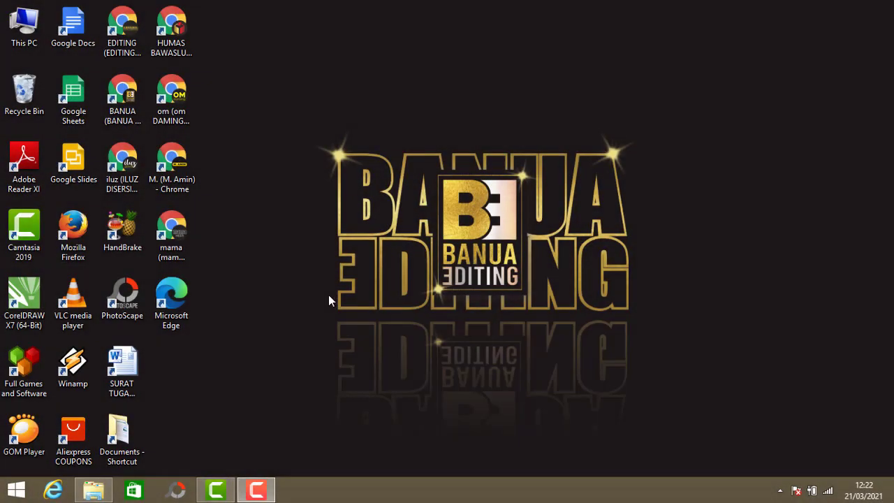
{"action": "double_click", "coordinate": [26, 300]}
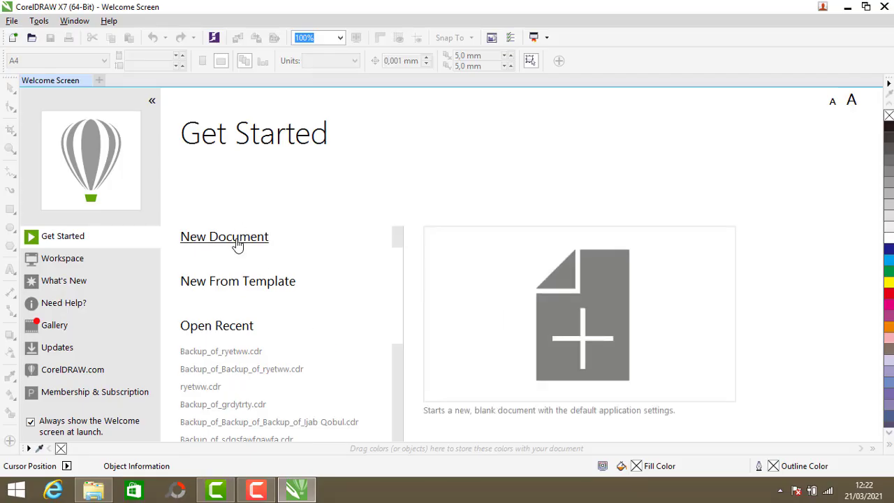
{"action": "left_click", "coordinate": [237, 242]}
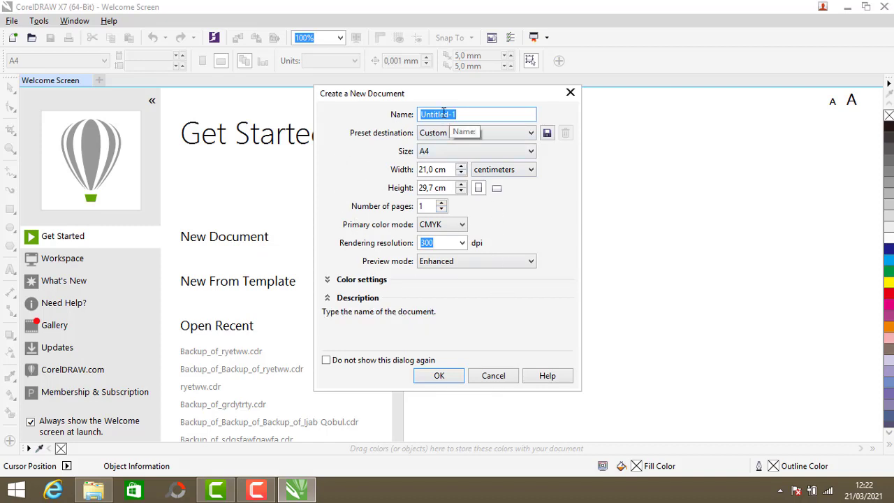
{"action": "type", "text": "dicoba"}
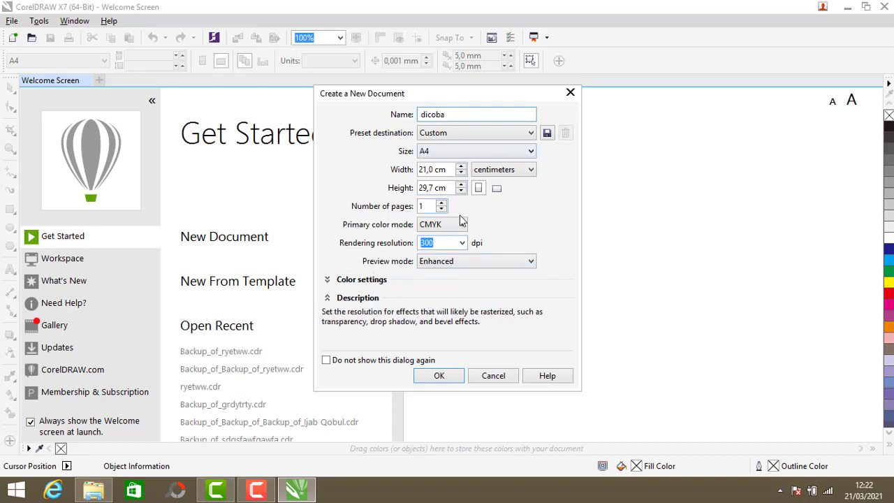
{"action": "left_click", "coordinate": [430, 381]}
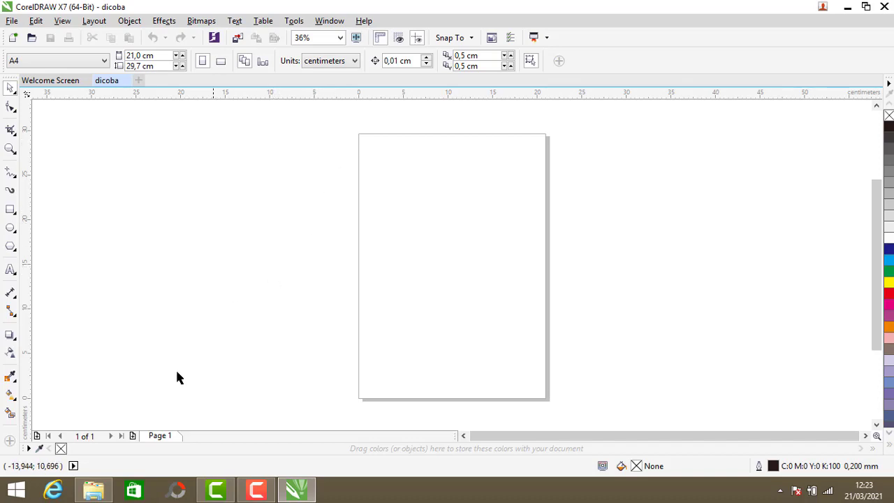
Step: Copy all the images in the Music folder and paste them into the dicoba document
{"action": "left_click", "coordinate": [94, 491]}
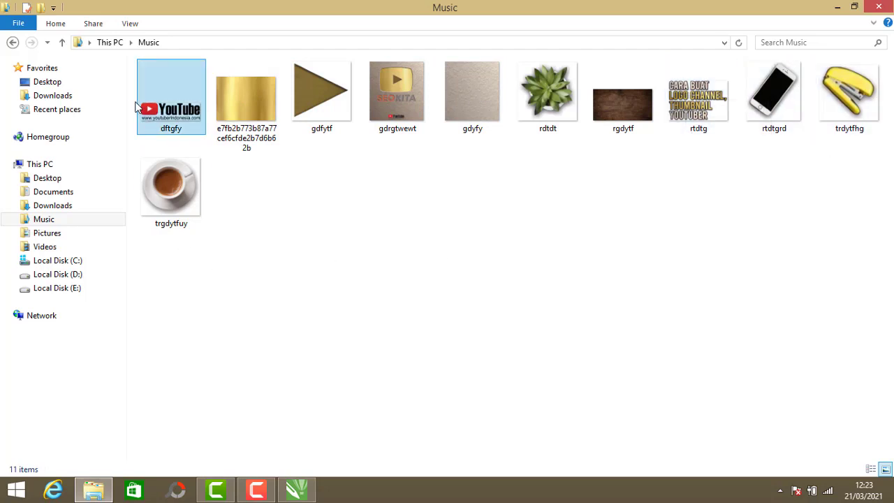
{"action": "left_click_drag", "start_coordinate": [129, 85], "coordinate": [883, 192]}
{"action": "right_click", "coordinate": [567, 90]}
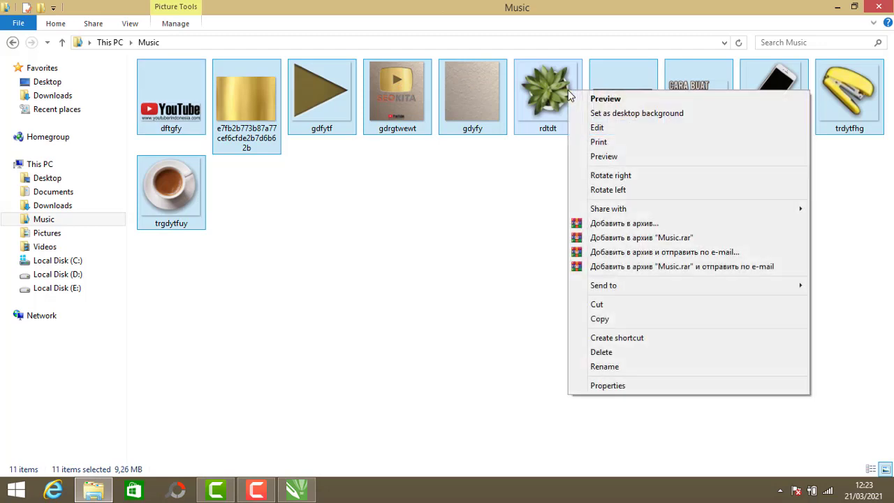
{"action": "left_click", "coordinate": [612, 319]}
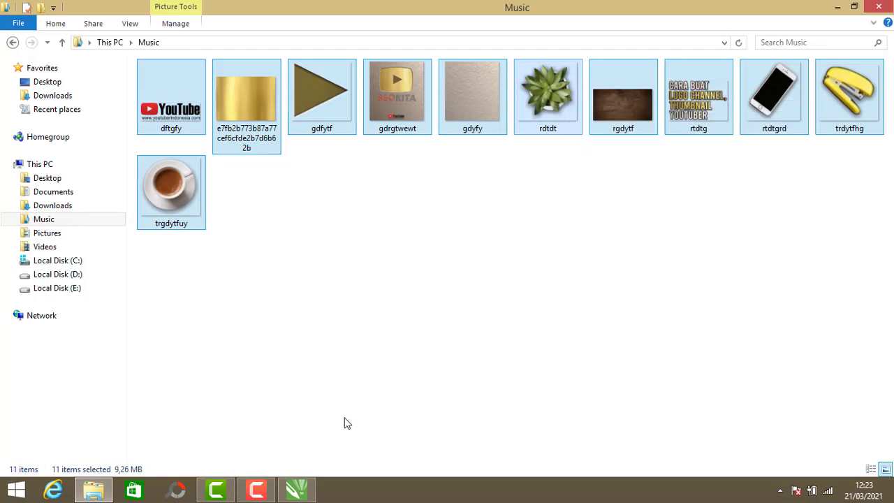
{"action": "left_click", "coordinate": [296, 489]}
{"action": "right_click", "coordinate": [327, 187]}
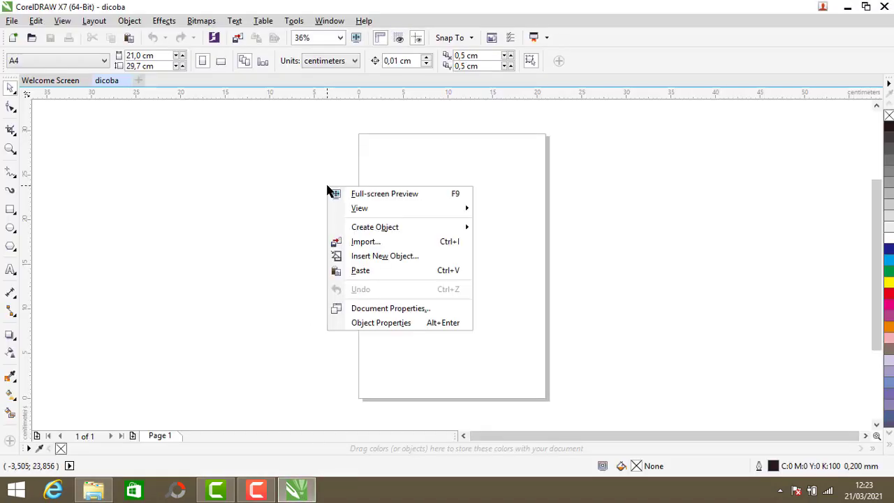
{"action": "left_click", "coordinate": [361, 270]}
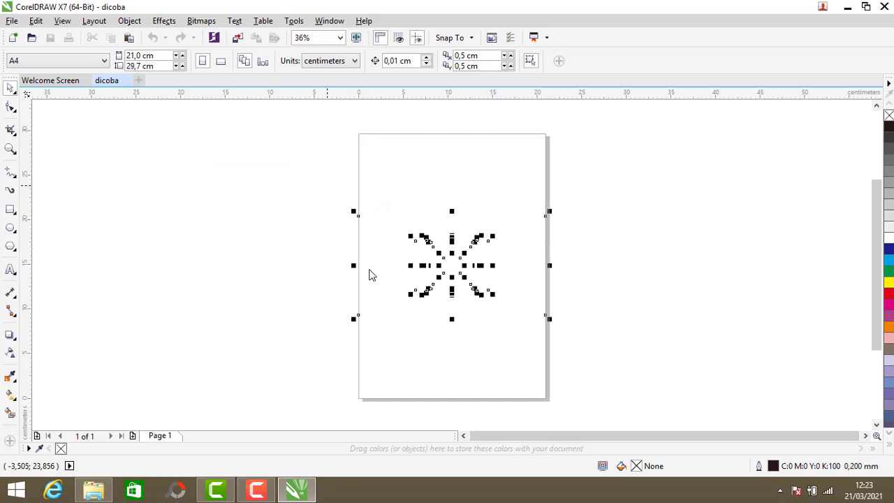
{"action": "left_click", "coordinate": [286, 203]}
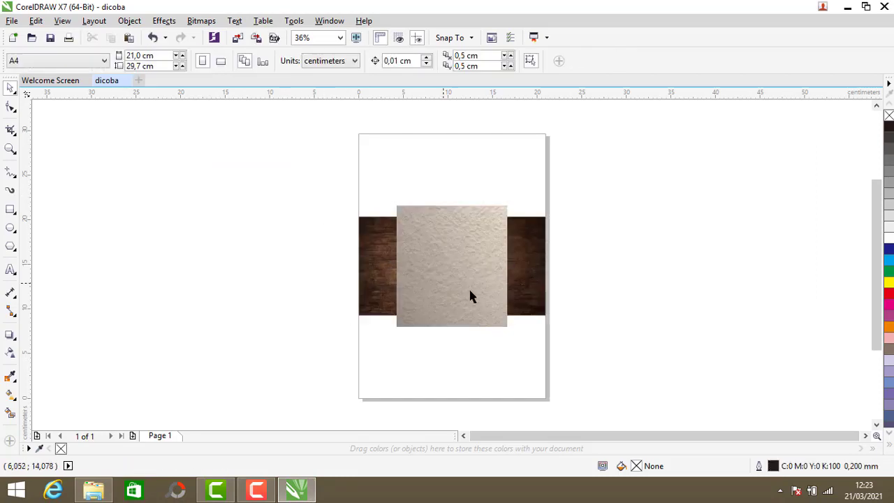
Step: Move the blank paper texture and the SEOKITA sample logo off the page, side by side to its left
{"action": "left_click", "coordinate": [465, 268]}
{"action": "left_click_drag", "start_coordinate": [465, 268], "coordinate": [299, 189]}
{"action": "left_click", "coordinate": [301, 287]}
{"action": "left_click", "coordinate": [435, 269]}
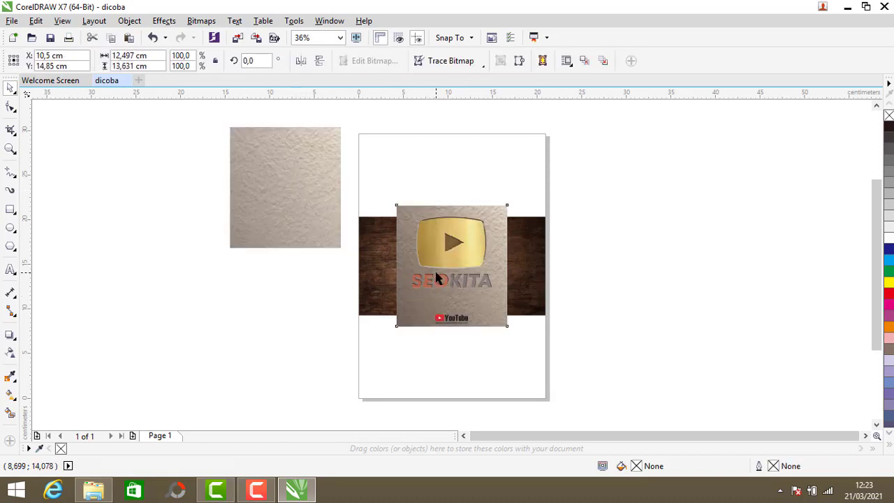
{"action": "left_click_drag", "start_coordinate": [437, 260], "coordinate": [142, 181]}
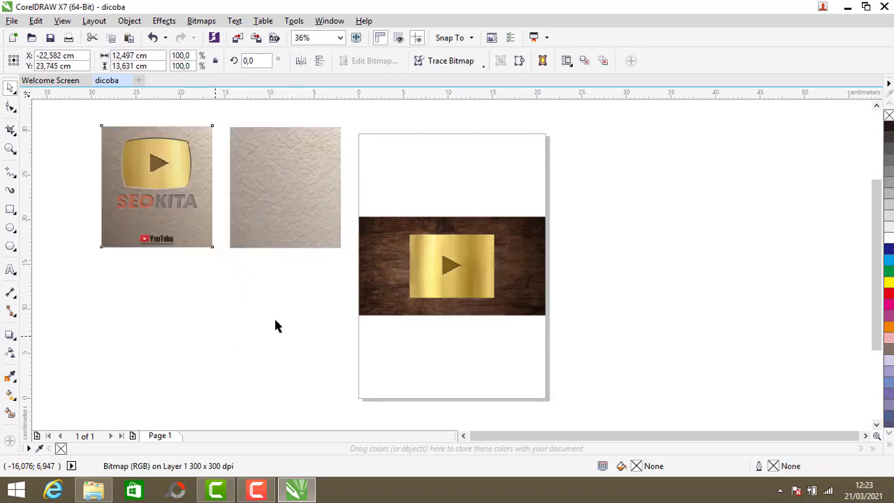
{"action": "left_click", "coordinate": [275, 326]}
Step: Spread the triangle, gold texture, YouTube logo and remaining pasted images out around the page so that it is empty
{"action": "left_click_drag", "start_coordinate": [442, 276], "coordinate": [348, 123]}
{"action": "left_click_drag", "start_coordinate": [440, 309], "coordinate": [605, 169]}
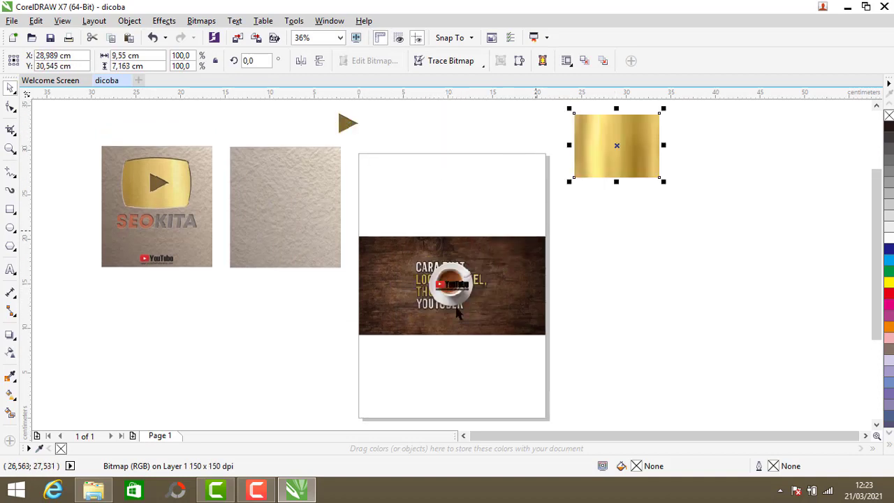
{"action": "left_click", "coordinate": [453, 285]}
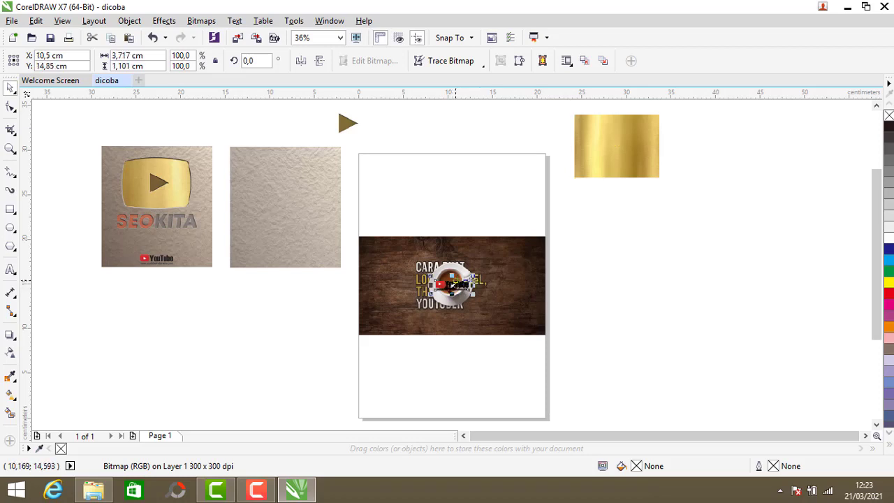
{"action": "left_click_drag", "start_coordinate": [452, 285], "coordinate": [632, 204]}
{"action": "left_click", "coordinate": [450, 283]}
{"action": "left_click_drag", "start_coordinate": [450, 284], "coordinate": [698, 324]}
{"action": "left_click_drag", "start_coordinate": [447, 285], "coordinate": [834, 275]}
{"action": "left_click_drag", "start_coordinate": [431, 298], "coordinate": [659, 257]}
{"action": "left_click_drag", "start_coordinate": [659, 257], "coordinate": [659, 257]}
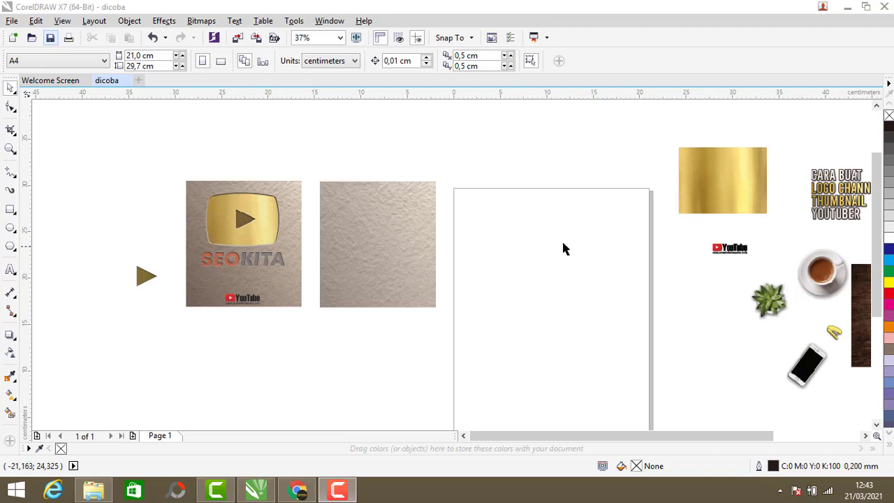
Step: Move the gold texture directly below the brown triangle, beside the sample logo
{"action": "left_click", "coordinate": [697, 196]}
{"action": "left_click_drag", "start_coordinate": [720, 179], "coordinate": [136, 352]}
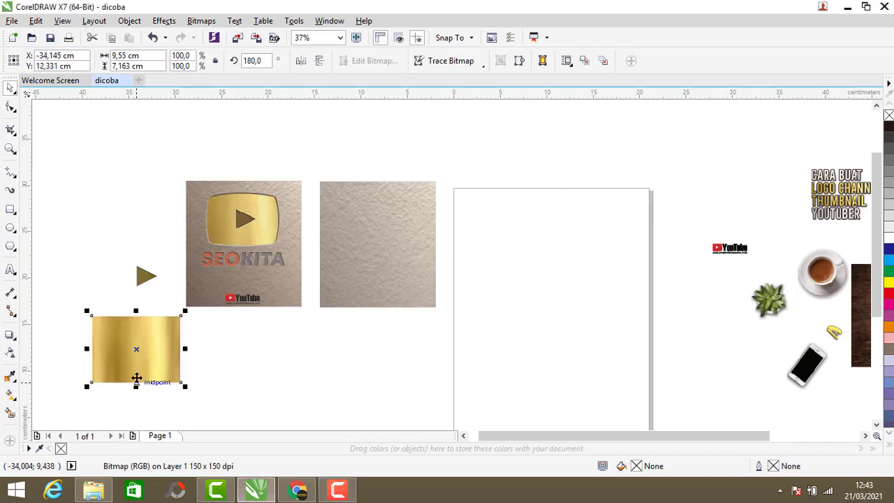
{"action": "scroll", "coordinate": [136, 377], "scroll_direction": "up", "scroll_amount": 2}
{"action": "left_click", "coordinate": [264, 322]}
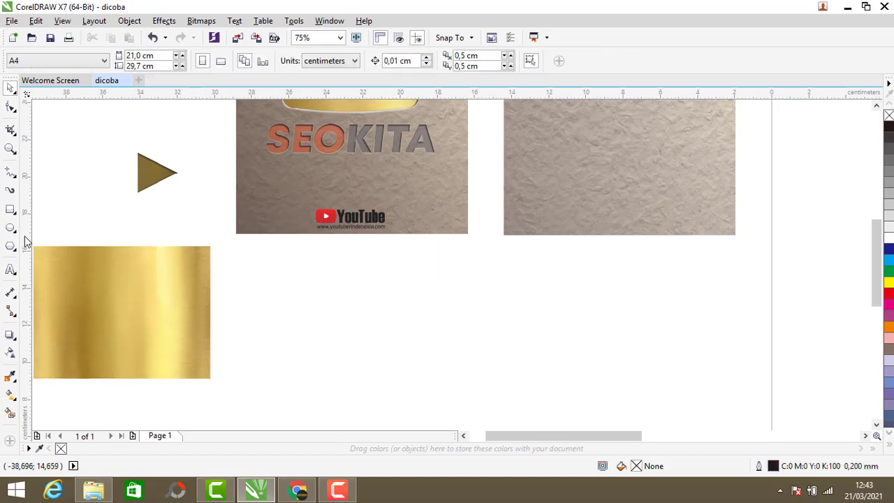
Step: Draw a rectangle about 7.3 × 5.4 cm over the sample's gold play button and move it below the sample logo
{"action": "left_click", "coordinate": [10, 209]}
{"action": "scroll", "coordinate": [236, 314], "scroll_direction": "down", "scroll_amount": 2}
{"action": "scroll", "coordinate": [264, 176], "scroll_direction": "up", "scroll_amount": 2}
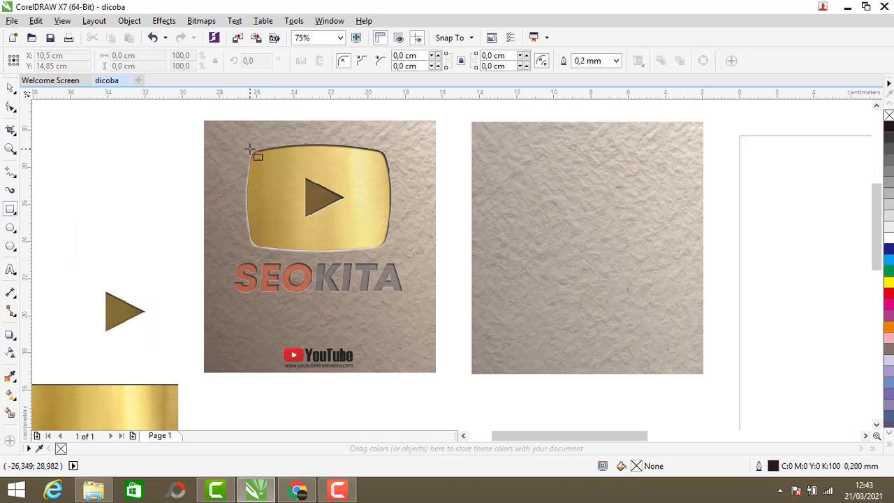
{"action": "left_click_drag", "start_coordinate": [250, 148], "coordinate": [388, 250]}
{"action": "scroll", "coordinate": [299, 177], "scroll_direction": "down", "scroll_amount": 2}
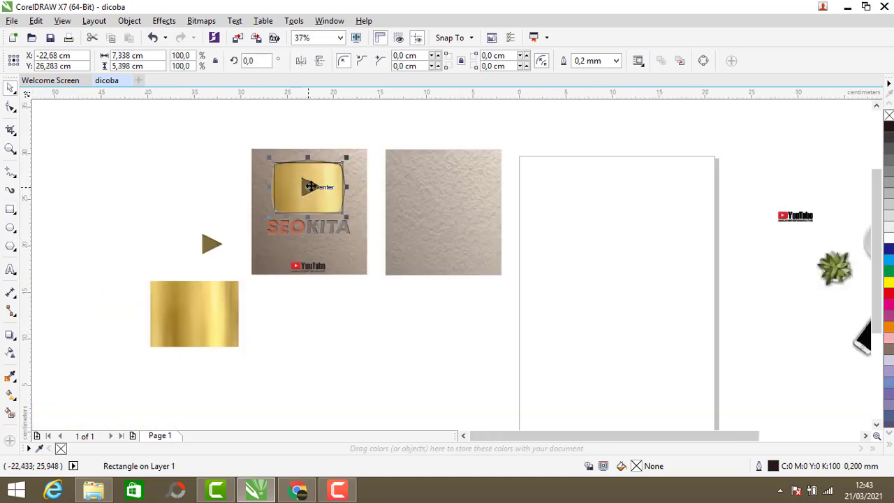
{"action": "left_click_drag", "start_coordinate": [310, 186], "coordinate": [297, 309]}
{"action": "scroll", "coordinate": [289, 330], "scroll_direction": "up", "scroll_amount": 2}
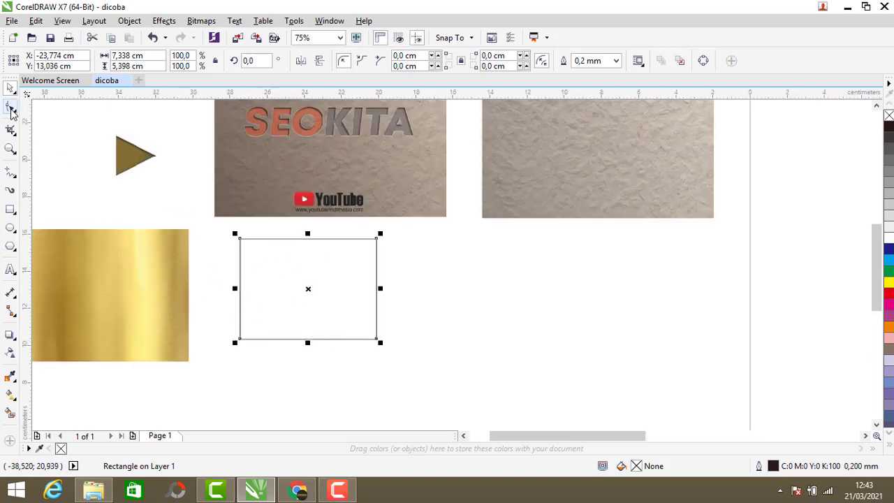
Step: Round all four corners of the rectangle to a radius of about 0.32 cm
{"action": "left_click", "coordinate": [11, 108]}
{"action": "scroll", "coordinate": [245, 233], "scroll_direction": "up", "scroll_amount": 4}
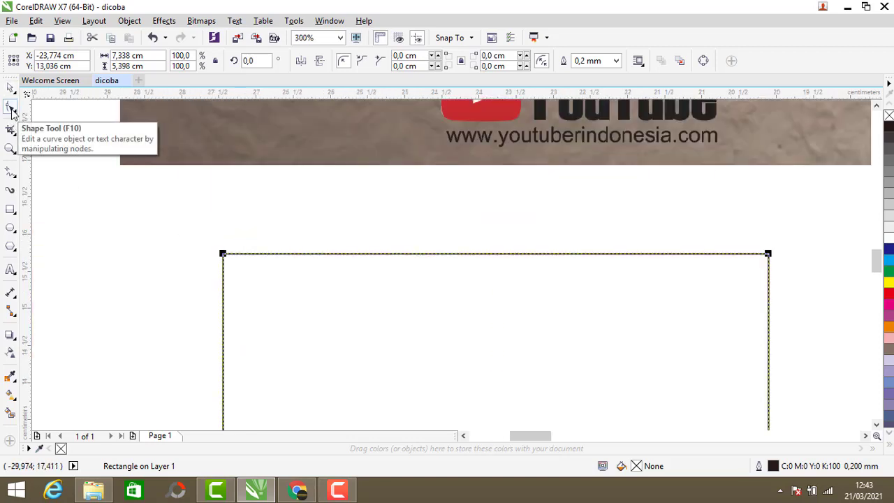
{"action": "left_click_drag", "start_coordinate": [224, 256], "coordinate": [227, 279]}
{"action": "key", "text": "space"}
{"action": "left_click", "coordinate": [207, 199]}
{"action": "left_click", "coordinate": [368, 252]}
{"action": "scroll", "coordinate": [369, 253], "scroll_direction": "down", "scroll_amount": 1}
{"action": "scroll", "coordinate": [425, 258], "scroll_direction": "down", "scroll_amount": 1}
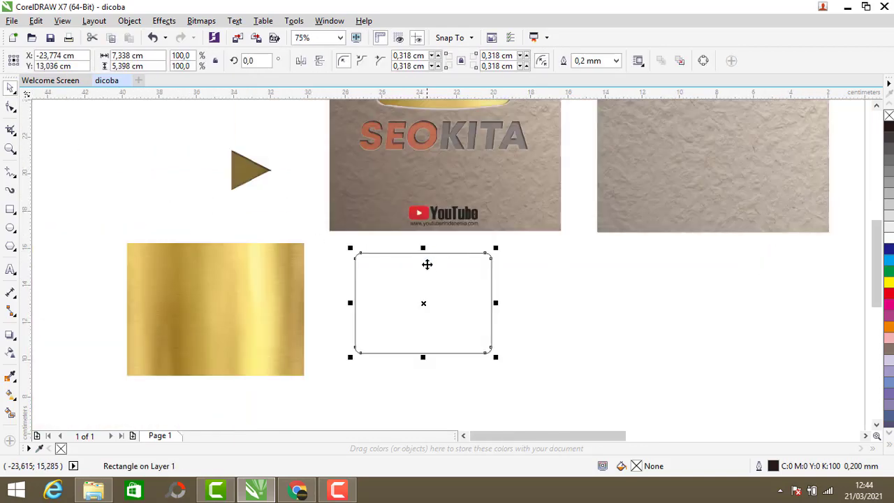
Step: Convert the rounded rectangle to curves and bow its upper edge slightly outward
{"action": "scroll", "coordinate": [299, 259], "scroll_direction": "up", "scroll_amount": 1}
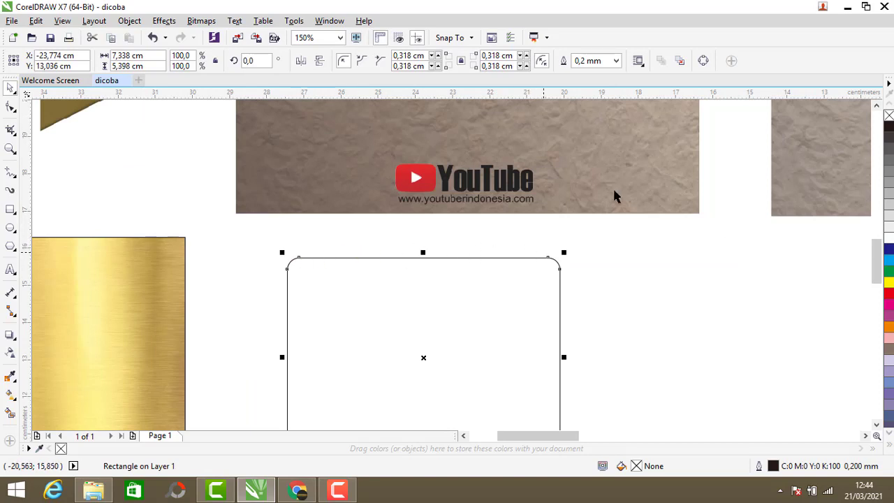
{"action": "left_click", "coordinate": [703, 61]}
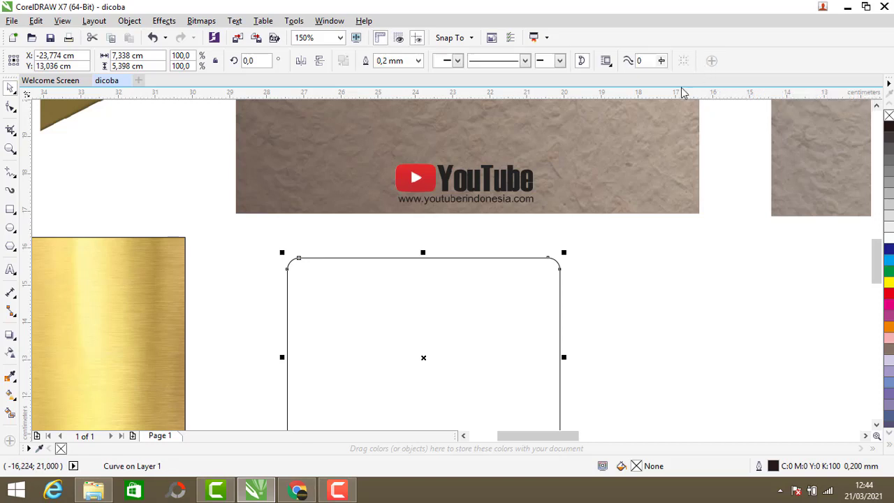
{"action": "left_click", "coordinate": [11, 108]}
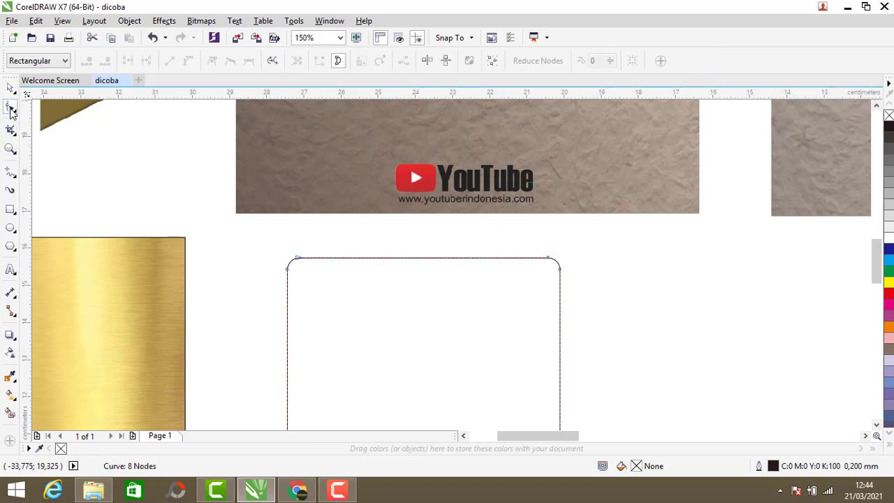
{"action": "left_click", "coordinate": [418, 257]}
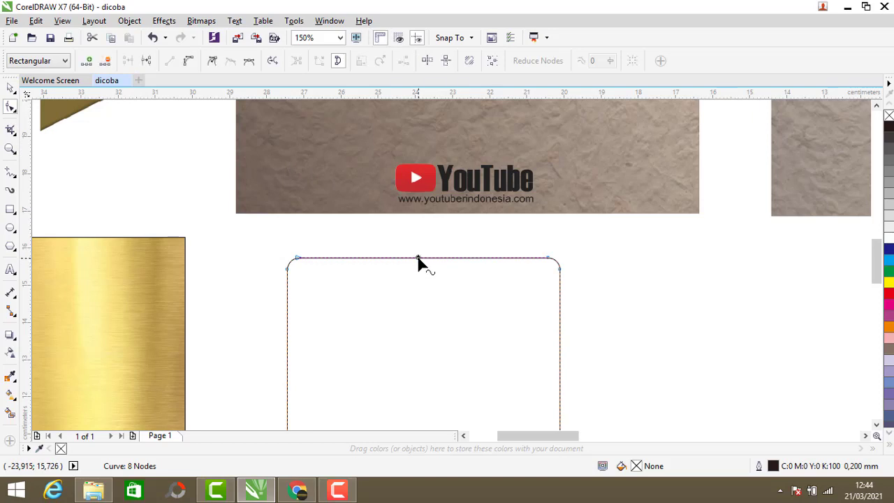
{"action": "left_click", "coordinate": [188, 63]}
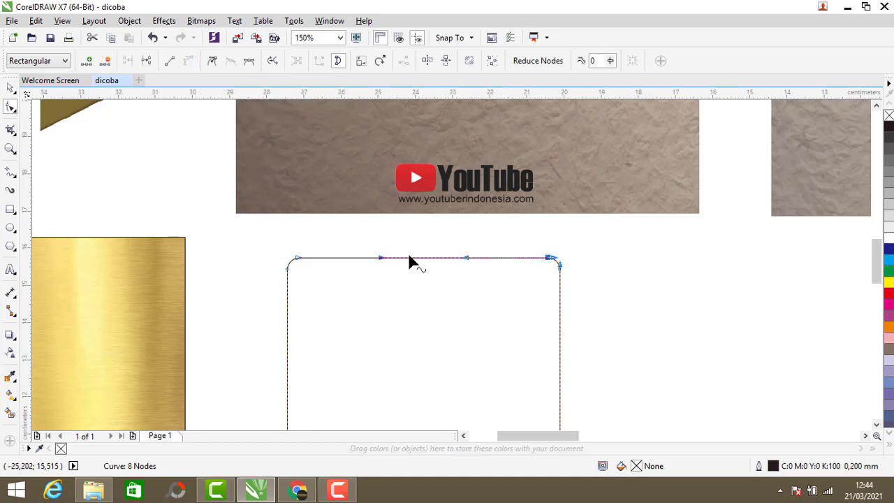
{"action": "left_click_drag", "start_coordinate": [419, 257], "coordinate": [418, 251]}
{"action": "scroll", "coordinate": [436, 314], "scroll_direction": "down", "scroll_amount": 2}
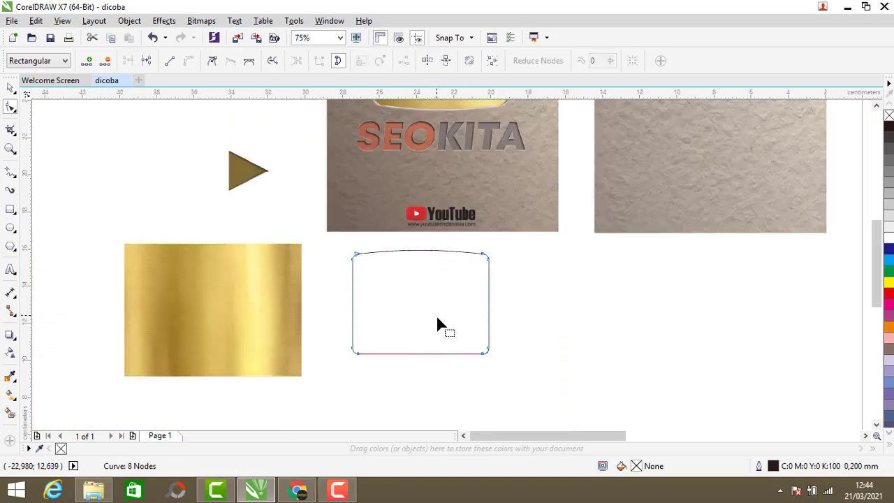
Step: Bow the lower, left and right edges of the rounded shape slightly outward to match the play-button outline
{"action": "scroll", "coordinate": [421, 354], "scroll_direction": "up", "scroll_amount": 2}
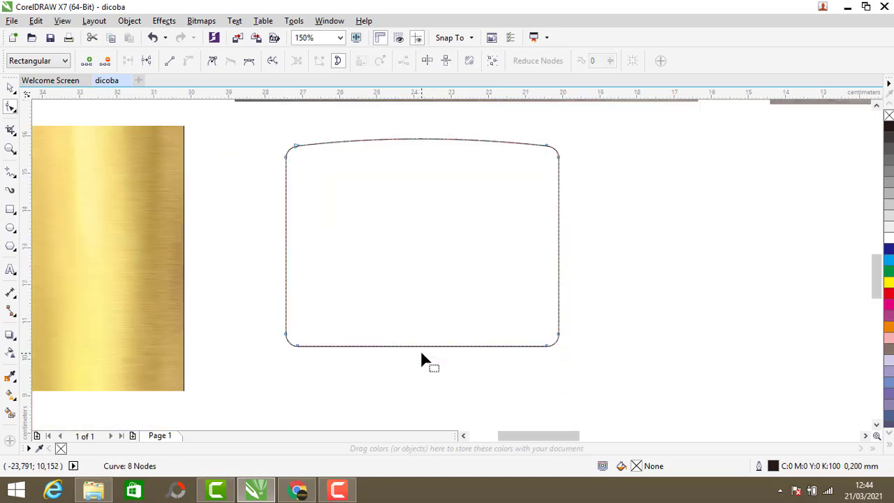
{"action": "left_click", "coordinate": [188, 60]}
{"action": "left_click_drag", "start_coordinate": [428, 348], "coordinate": [421, 356]}
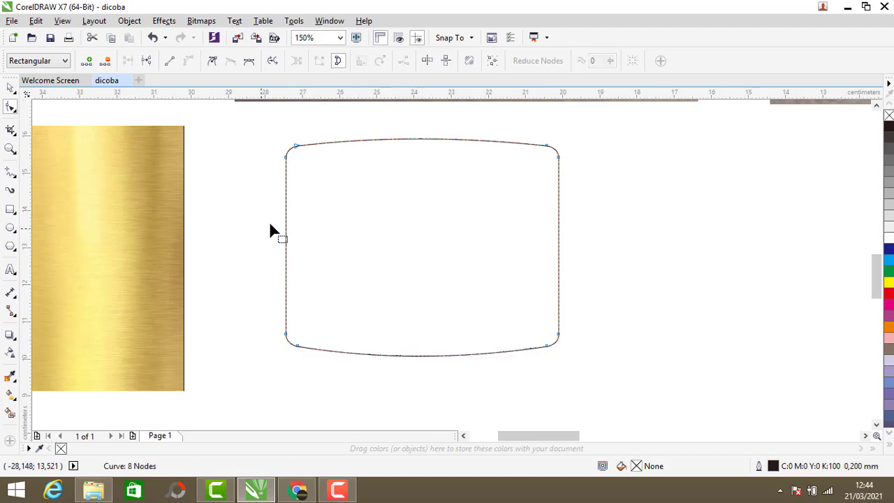
{"action": "left_click", "coordinate": [189, 67]}
{"action": "left_click_drag", "start_coordinate": [287, 253], "coordinate": [278, 253]}
{"action": "left_click", "coordinate": [558, 242]}
{"action": "left_click", "coordinate": [190, 62]}
{"action": "left_click_drag", "start_coordinate": [564, 254], "coordinate": [568, 255]}
{"action": "left_click", "coordinate": [415, 143]}
{"action": "left_click_drag", "start_coordinate": [416, 143], "coordinate": [415, 143]}
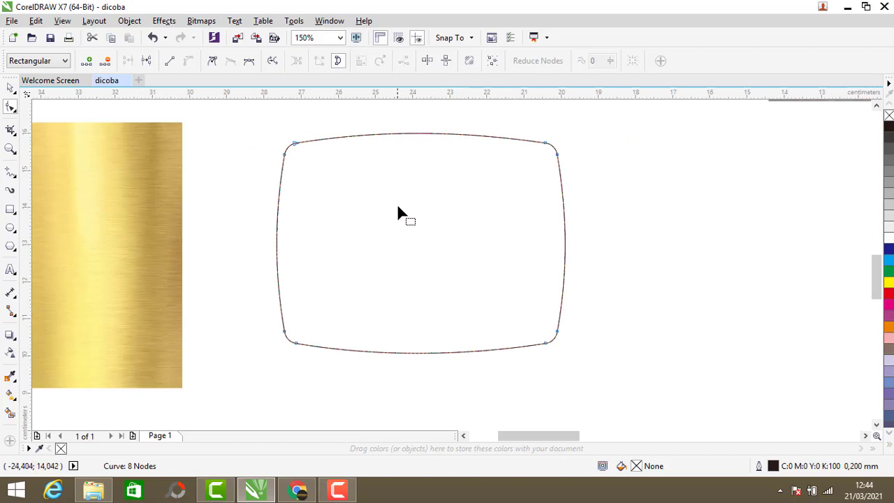
{"action": "scroll", "coordinate": [397, 208], "scroll_direction": "down", "scroll_amount": 2}
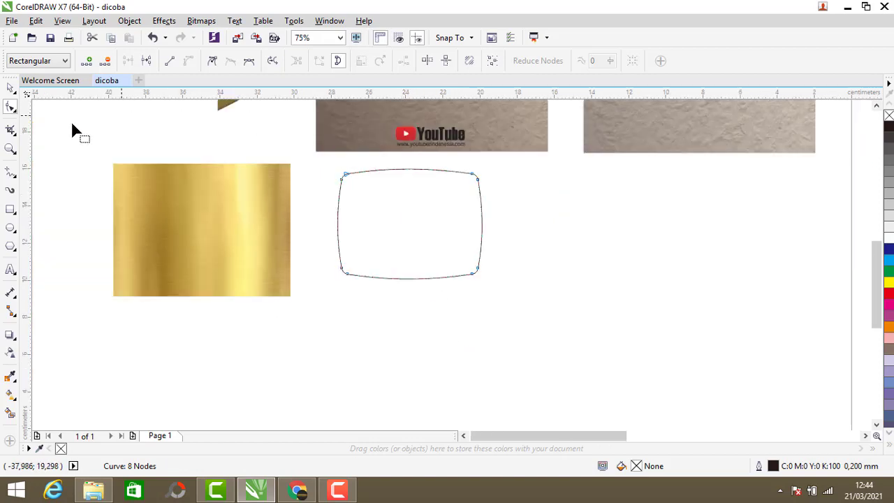
Step: Make three instances of the play-button outline, placing two toward the page and one below the gold texture
{"action": "left_click", "coordinate": [11, 87]}
{"action": "left_click", "coordinate": [364, 239]}
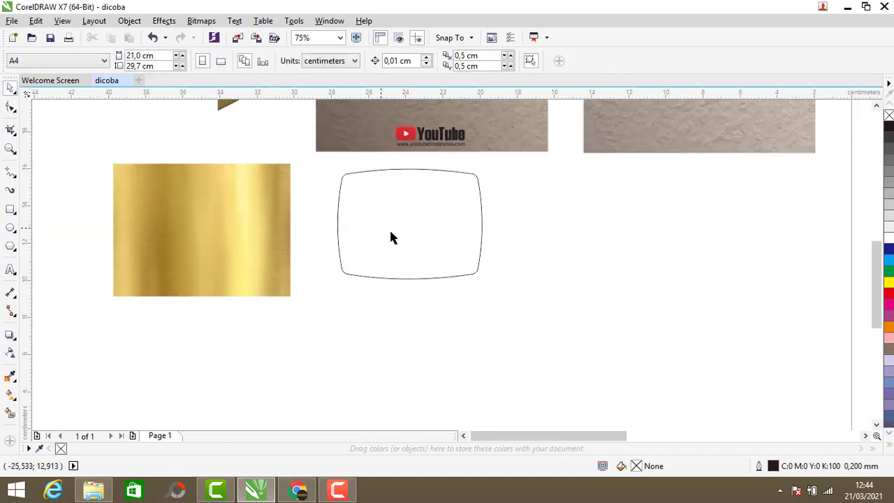
{"action": "left_click", "coordinate": [389, 221]}
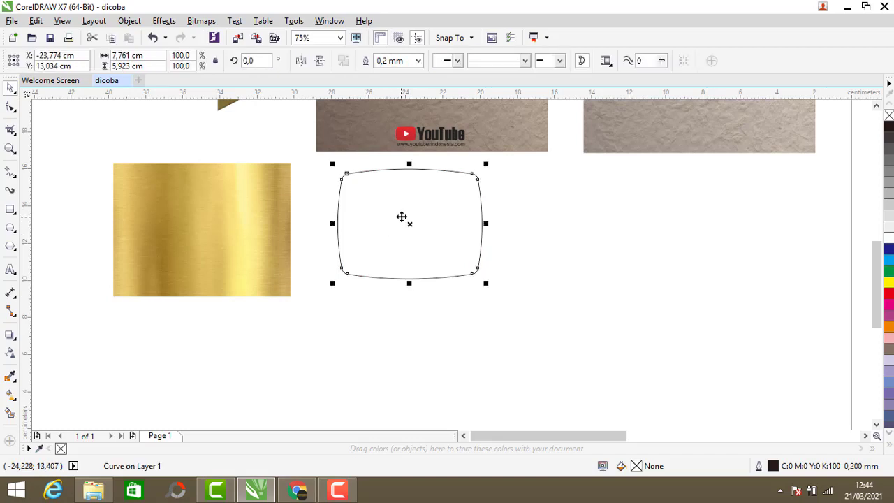
{"action": "left_click_drag", "start_coordinate": [401, 216], "coordinate": [732, 351]}
{"action": "left_click", "coordinate": [613, 250]}
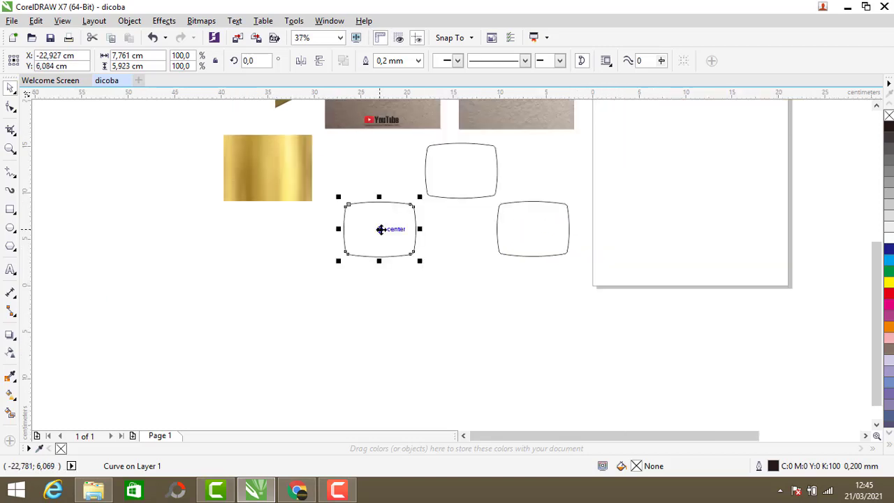
{"action": "left_click_drag", "start_coordinate": [379, 229], "coordinate": [369, 279]}
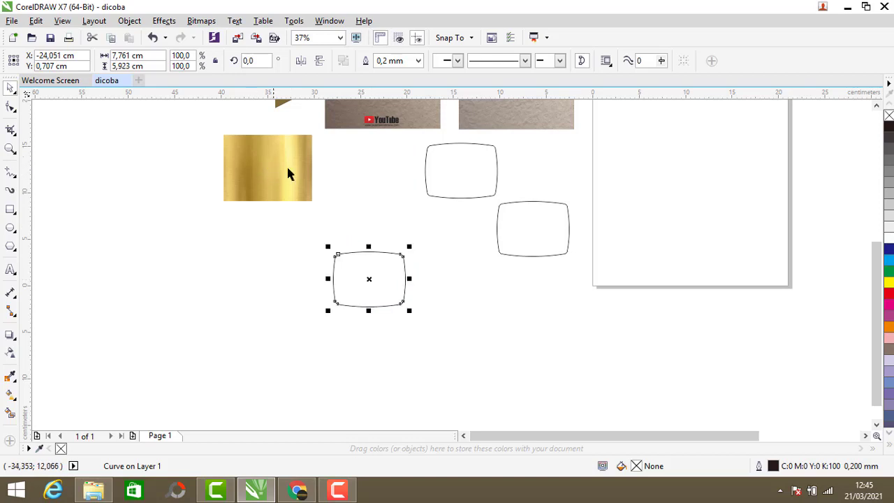
Step: Draw a rectangle about 17.2 × 12.8 cm around the lowest play-button outline
{"action": "scroll", "coordinate": [361, 265], "scroll_direction": "down", "scroll_amount": 3}
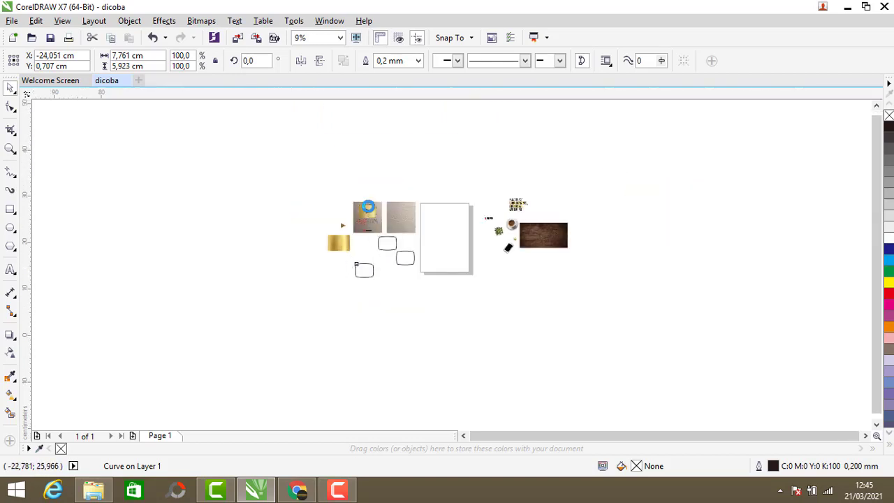
{"action": "scroll", "coordinate": [356, 224], "scroll_direction": "up", "scroll_amount": 5}
{"action": "scroll", "coordinate": [349, 232], "scroll_direction": "down", "scroll_amount": 4}
{"action": "scroll", "coordinate": [386, 311], "scroll_direction": "up", "scroll_amount": 5}
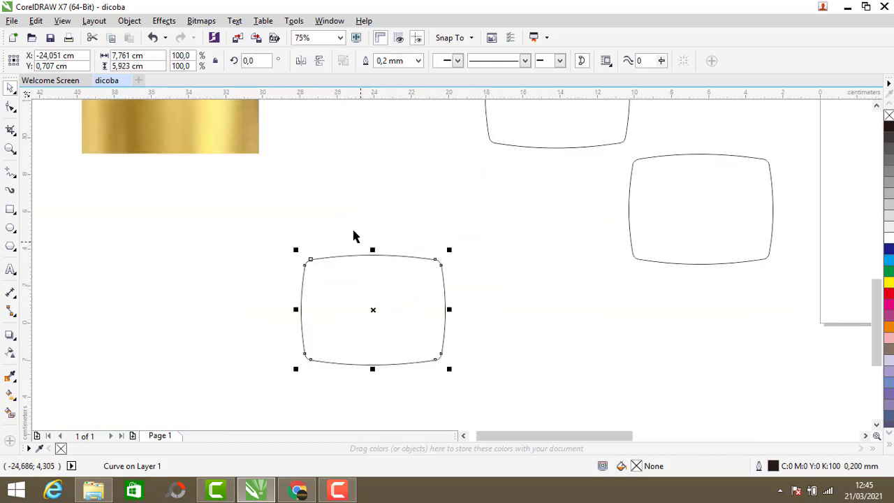
{"action": "key", "text": "Escape"}
{"action": "left_click", "coordinate": [11, 209]}
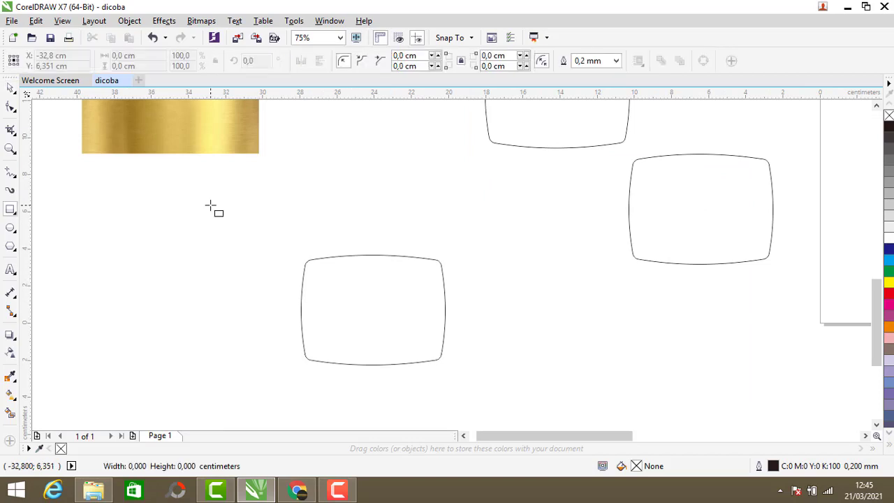
{"action": "left_click_drag", "start_coordinate": [210, 206], "coordinate": [531, 410]}
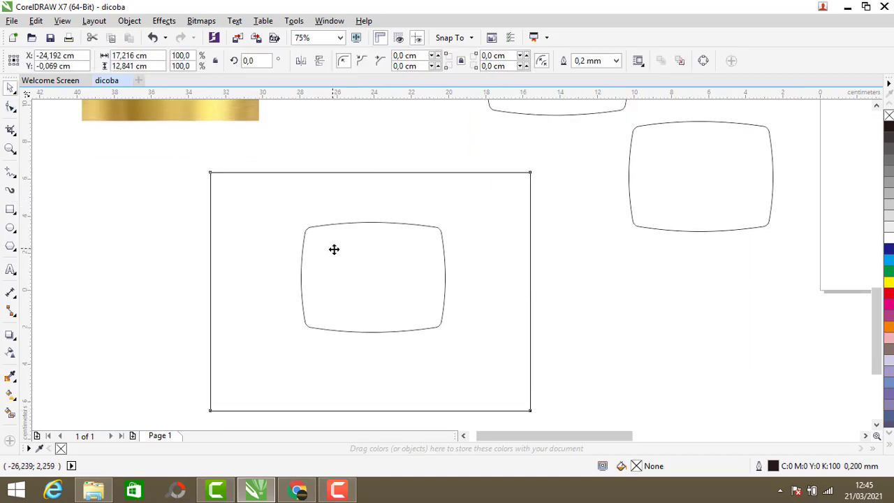
{"action": "left_click", "coordinate": [140, 222]}
{"action": "left_click", "coordinate": [224, 181]}
{"action": "left_click", "coordinate": [159, 201]}
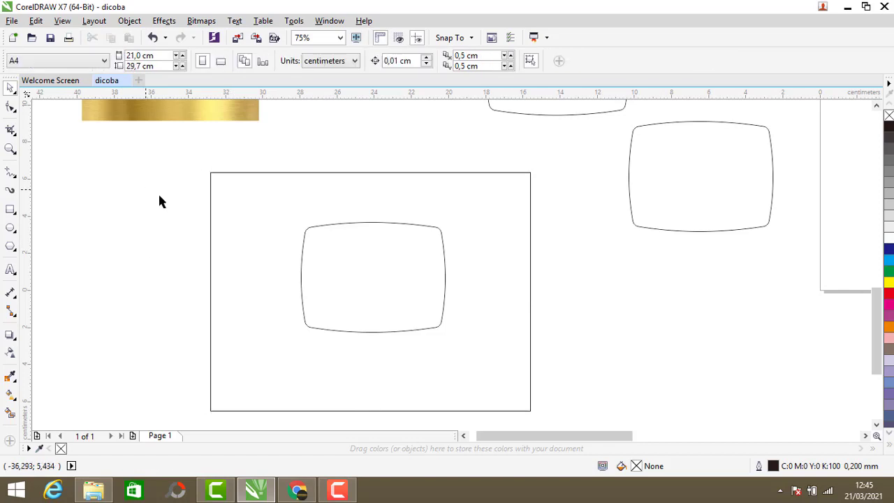
Step: Change the stacking order of the play-button outline inside the large rectangle
{"action": "left_click_drag", "start_coordinate": [145, 190], "coordinate": [525, 377]}
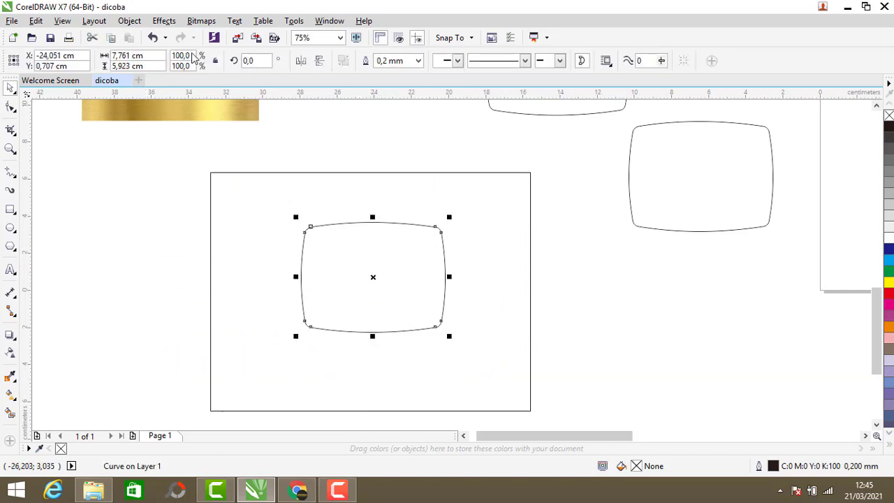
{"action": "left_click", "coordinate": [129, 21]}
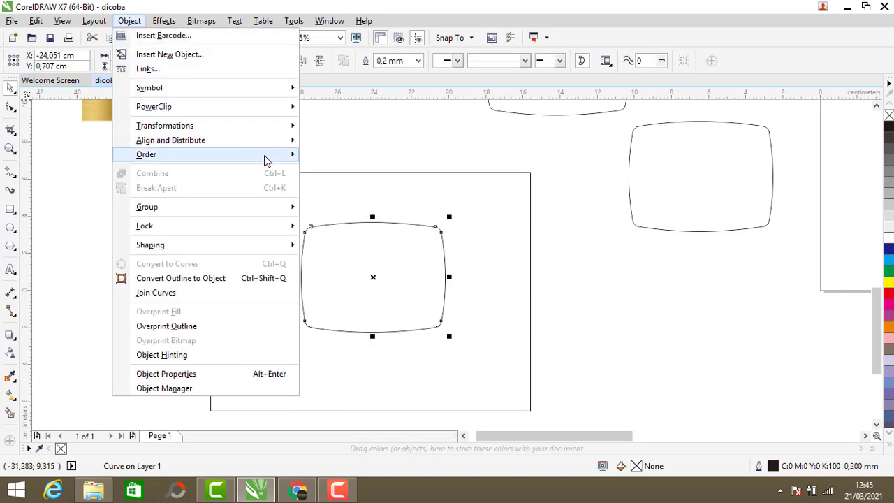
{"action": "mouse_move", "coordinate": [268, 155]}
{"action": "left_click", "coordinate": [342, 168]}
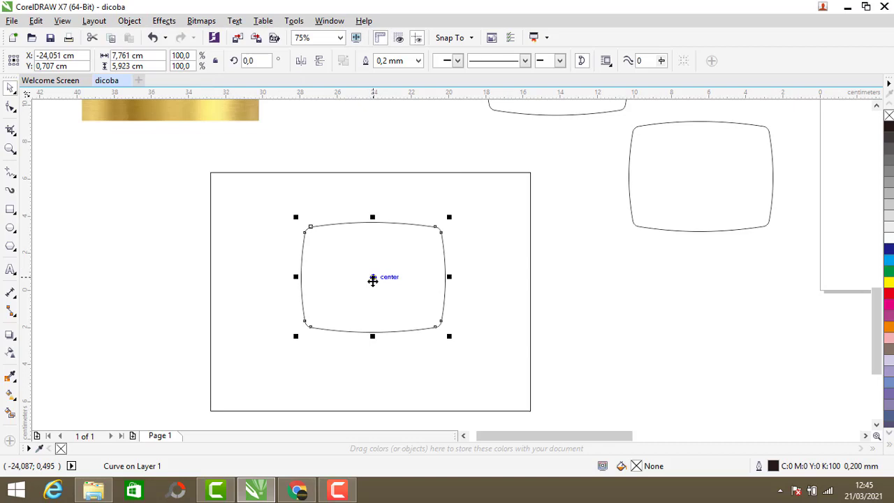
{"action": "left_click", "coordinate": [167, 147]}
{"action": "left_click_drag", "start_coordinate": [167, 148], "coordinate": [572, 395]}
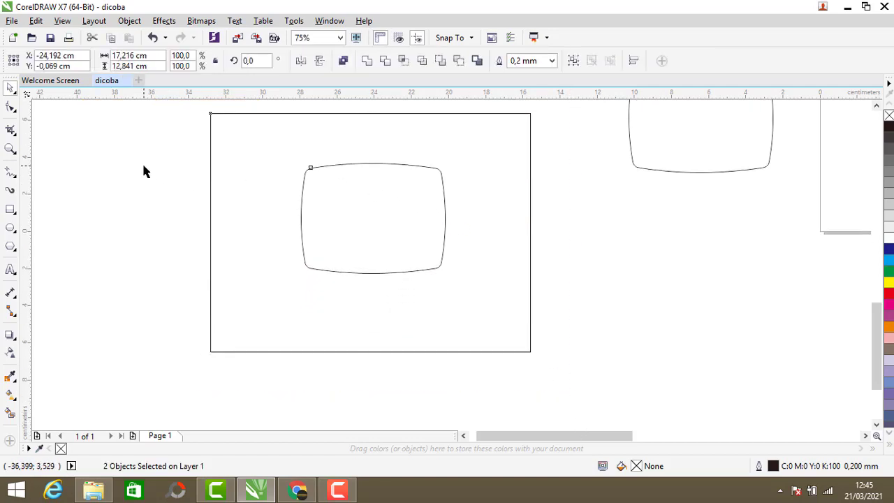
{"action": "left_click", "coordinate": [402, 200]}
{"action": "left_click_drag", "start_coordinate": [402, 200], "coordinate": [715, 288]}
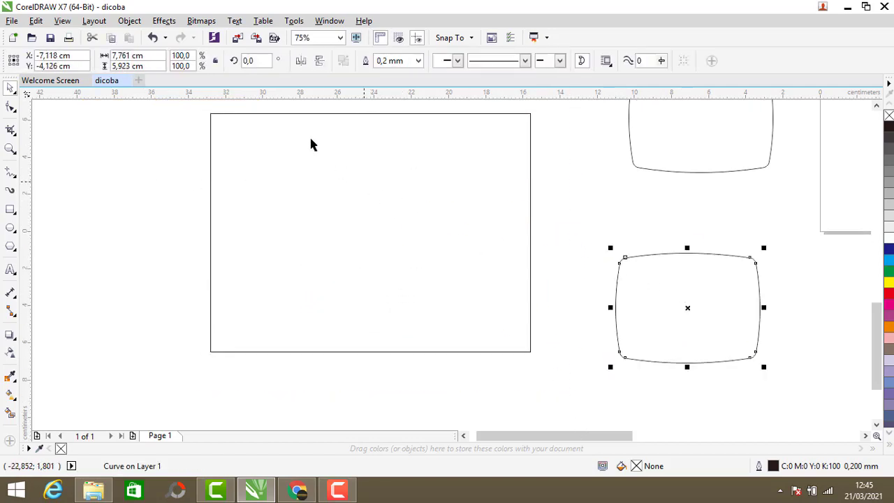
{"action": "left_click", "coordinate": [153, 38]}
{"action": "left_click", "coordinate": [191, 143]}
Step: Trim the large rectangle with the play-button outline inside it
{"action": "scroll", "coordinate": [291, 265], "scroll_direction": "down", "scroll_amount": 2}
{"action": "scroll", "coordinate": [287, 255], "scroll_direction": "up", "scroll_amount": 2}
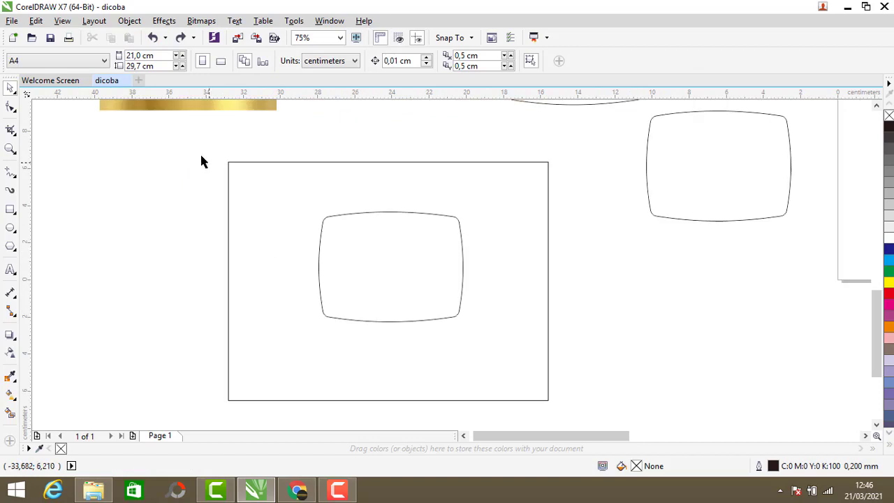
{"action": "left_click_drag", "start_coordinate": [176, 136], "coordinate": [606, 421]}
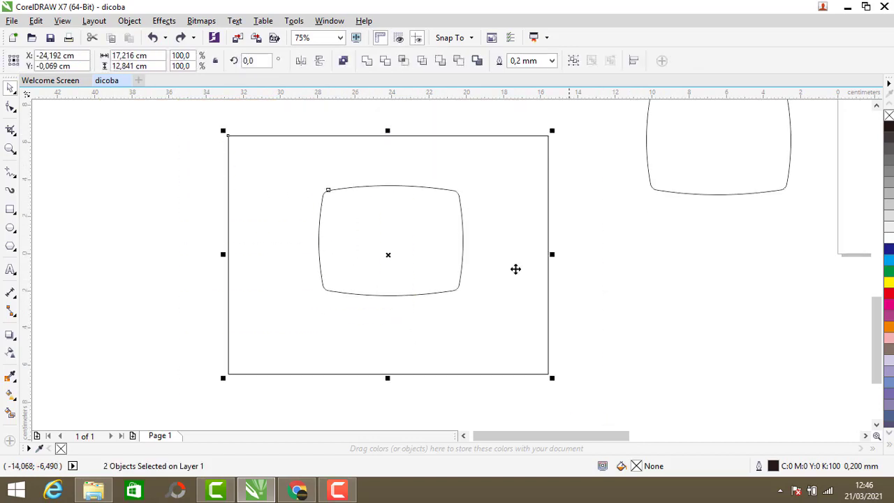
{"action": "left_click", "coordinate": [384, 61]}
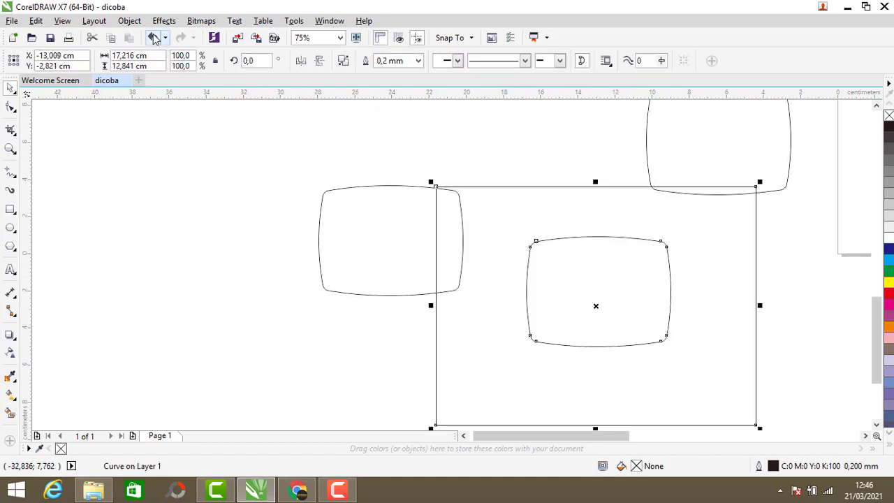
{"action": "left_click", "coordinate": [175, 159]}
Step: Move the inner play-button outline out below the other spare outlines and select the rectangle with the cut-out
{"action": "left_click_drag", "start_coordinate": [335, 235], "coordinate": [499, 327]}
{"action": "left_click_drag", "start_coordinate": [391, 241], "coordinate": [713, 262]}
{"action": "right_click", "coordinate": [713, 262]}
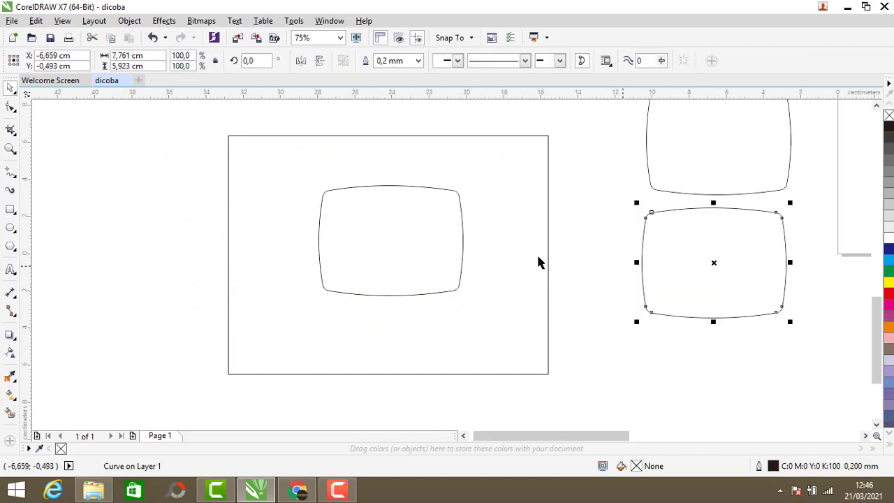
{"action": "left_click", "coordinate": [312, 276]}
{"action": "scroll", "coordinate": [294, 202], "scroll_direction": "down", "scroll_amount": 1}
{"action": "scroll", "coordinate": [351, 153], "scroll_direction": "up", "scroll_amount": 2}
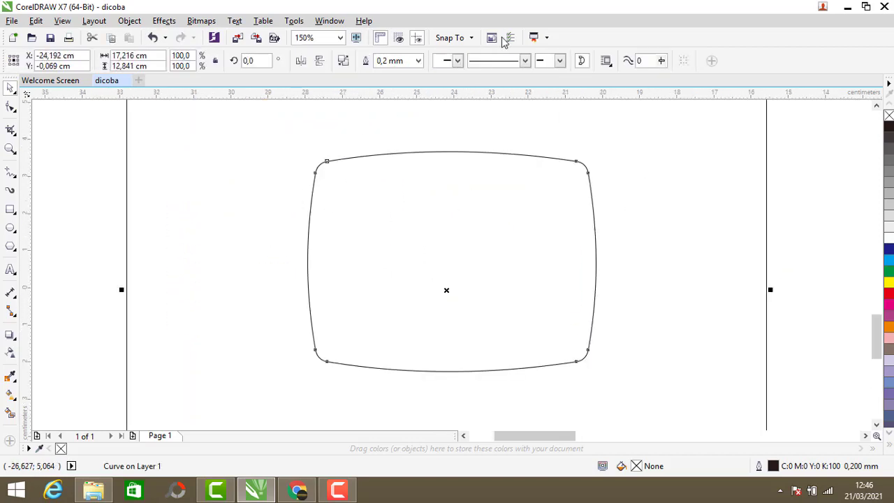
{"action": "scroll", "coordinate": [366, 131], "scroll_direction": "down", "scroll_amount": 2}
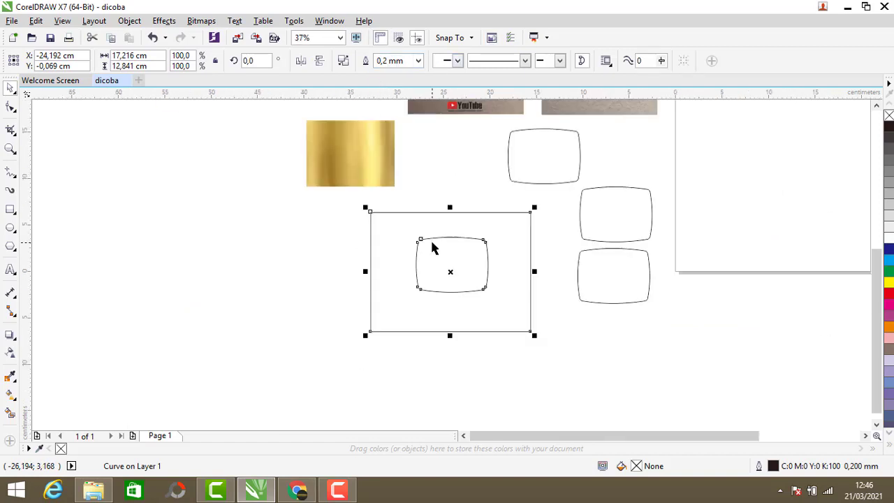
Step: Fill the large rectangle with the play-button cut-out with black C100 M100 Y100 K100
{"action": "left_click", "coordinate": [391, 245]}
{"action": "left_click", "coordinate": [527, 289]}
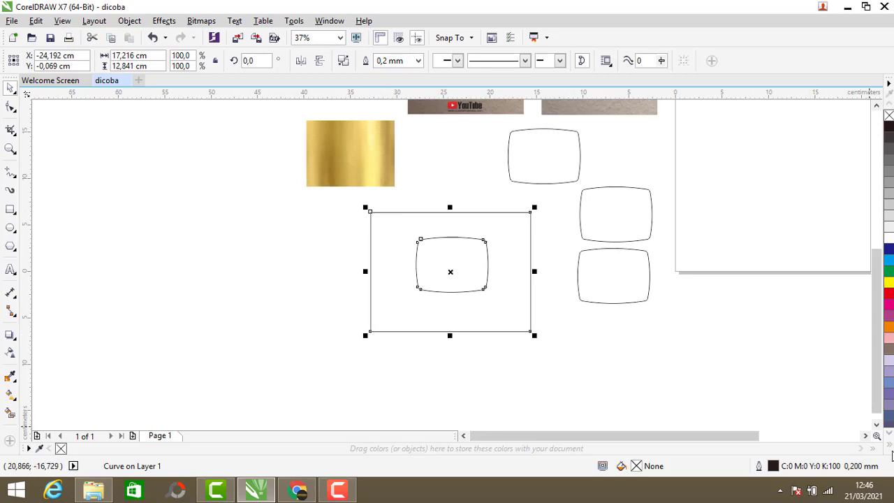
{"action": "left_click", "coordinate": [889, 445]}
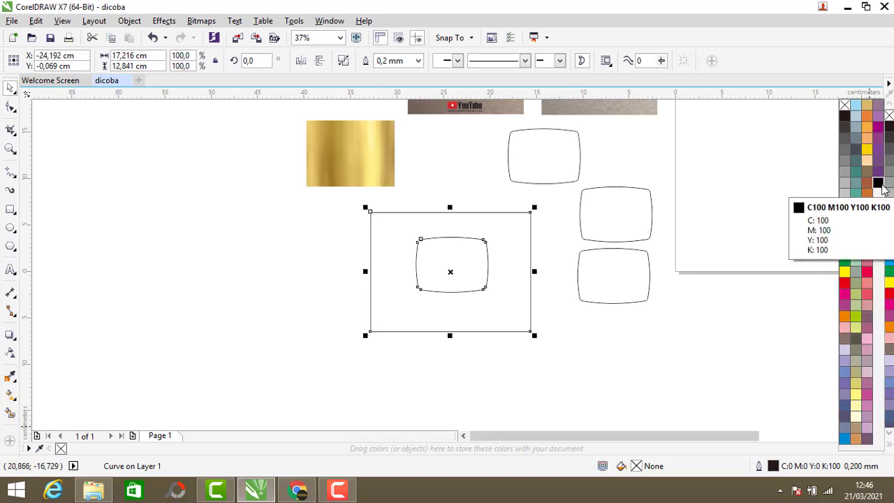
{"action": "left_click", "coordinate": [877, 182]}
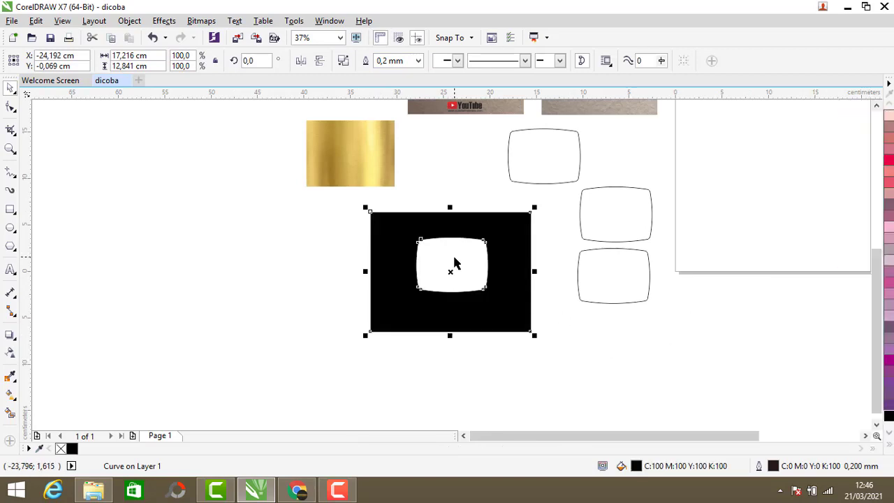
Step: Set the outline width of the black rectangle with the cut-out to None
{"action": "scroll", "coordinate": [454, 263], "scroll_direction": "up", "scroll_amount": 2}
{"action": "scroll", "coordinate": [383, 244], "scroll_direction": "up", "scroll_amount": 4}
{"action": "left_click", "coordinate": [426, 190]}
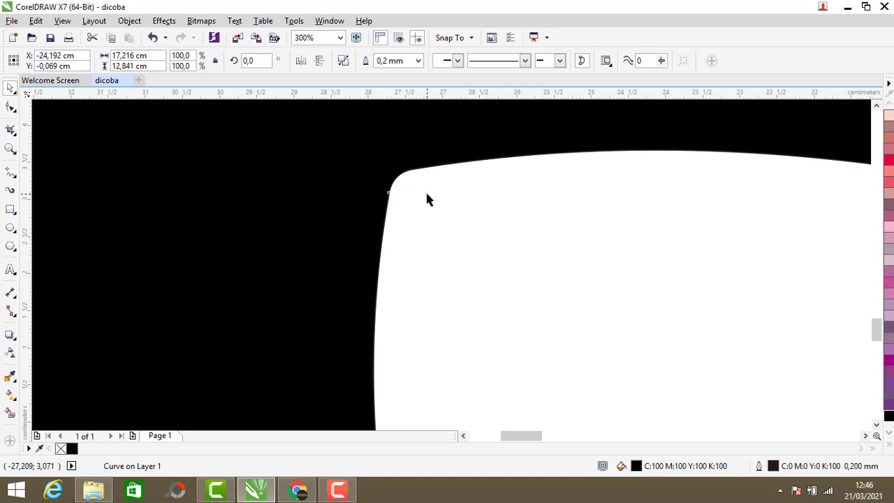
{"action": "left_click", "coordinate": [400, 177]}
{"action": "scroll", "coordinate": [383, 194], "scroll_direction": "down", "scroll_amount": 3}
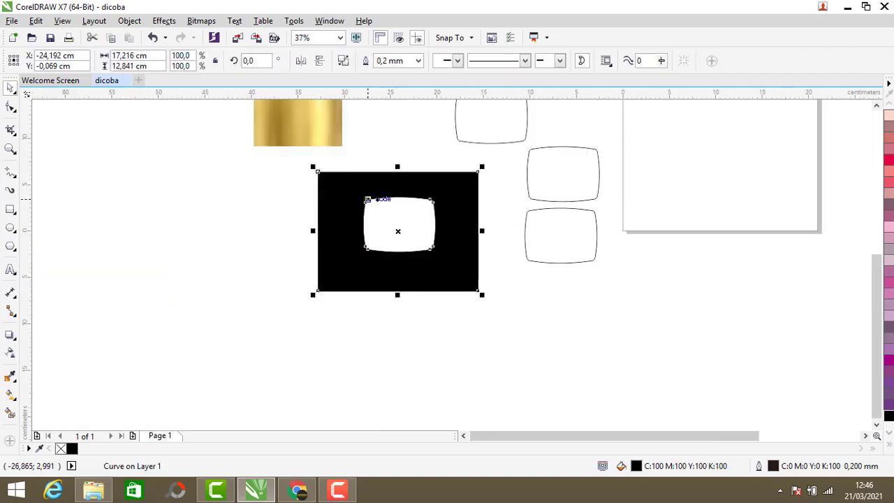
{"action": "left_click", "coordinate": [421, 61]}
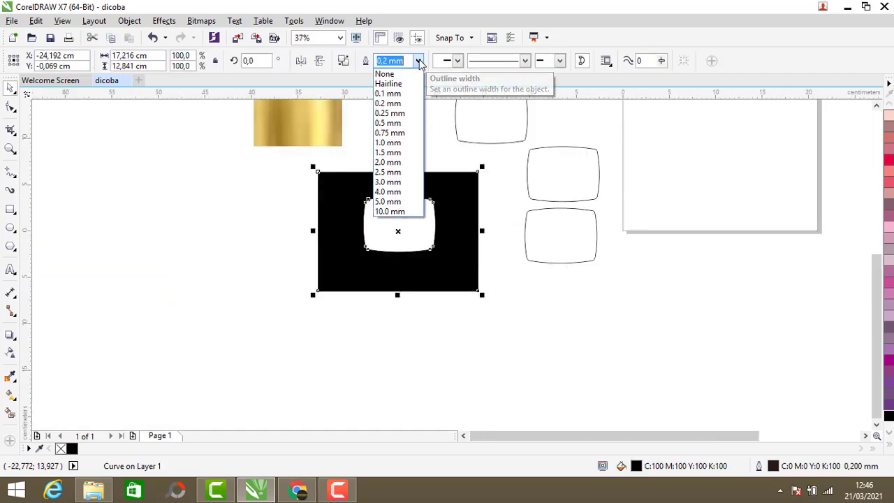
{"action": "left_click", "coordinate": [391, 73]}
{"action": "left_click", "coordinate": [399, 224]}
{"action": "scroll", "coordinate": [398, 220], "scroll_direction": "up", "scroll_amount": 3}
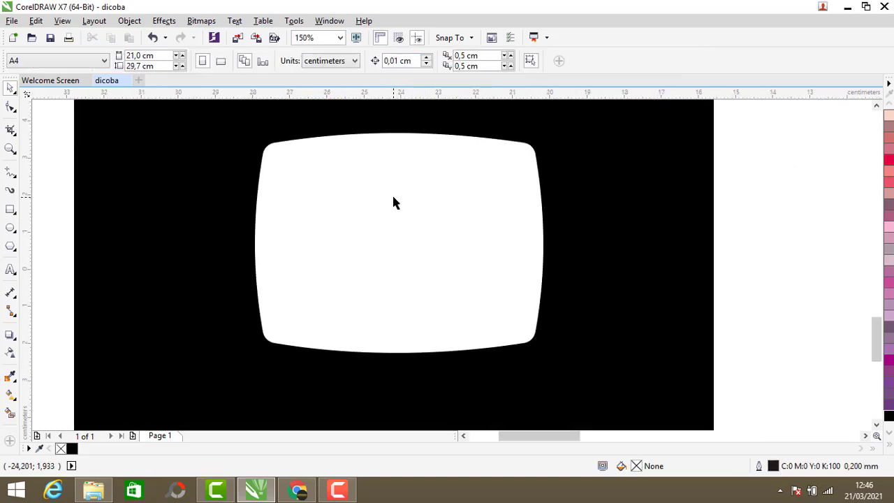
{"action": "scroll", "coordinate": [393, 193], "scroll_direction": "down", "scroll_amount": 3}
{"action": "scroll", "coordinate": [381, 204], "scroll_direction": "up", "scroll_amount": 2}
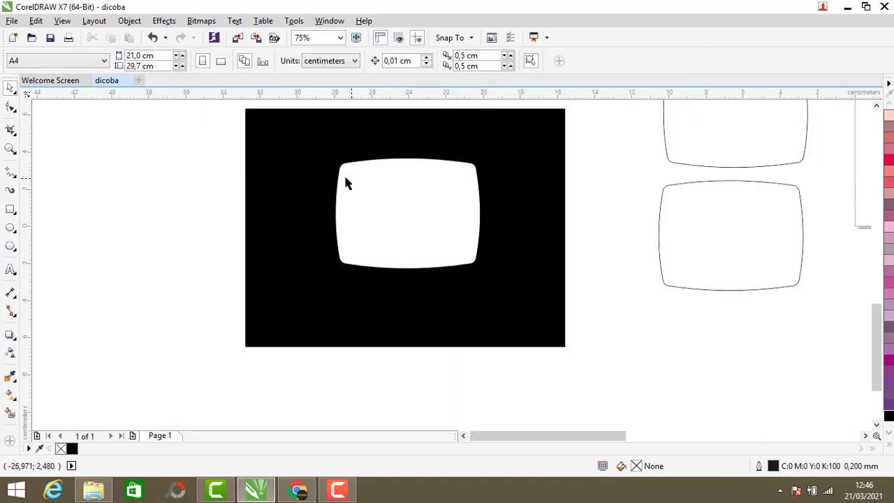
Step: Convert the black cut-out shape to a 300 dpi CMYK Color (32-bit) bitmap with anti-aliasing and transparent background
{"action": "left_click", "coordinate": [345, 183]}
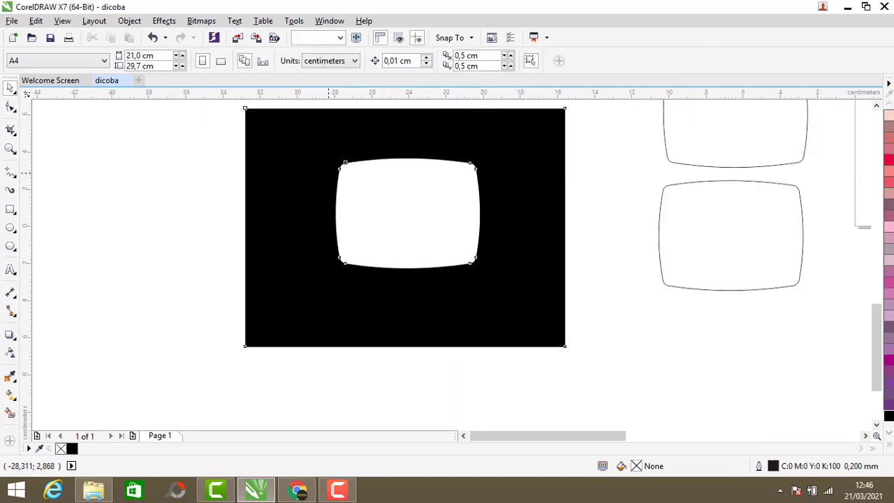
{"action": "left_click", "coordinate": [201, 21]}
{"action": "left_click", "coordinate": [214, 36]}
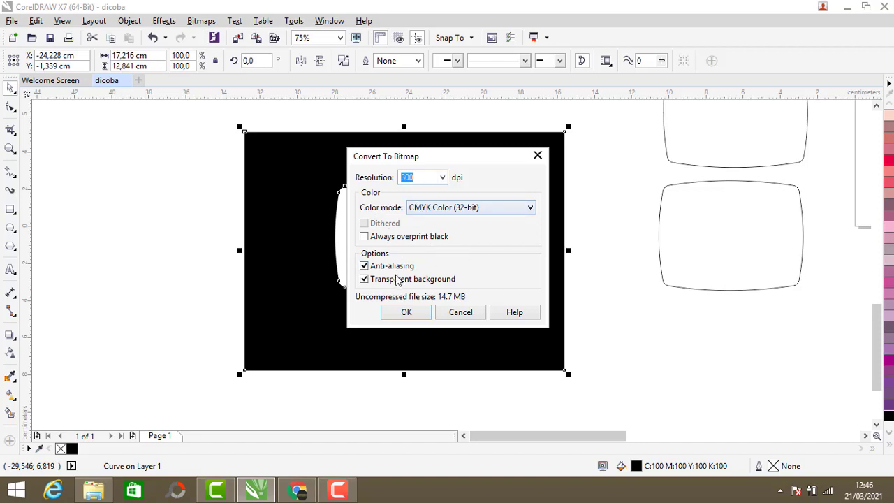
{"action": "left_click", "coordinate": [407, 313]}
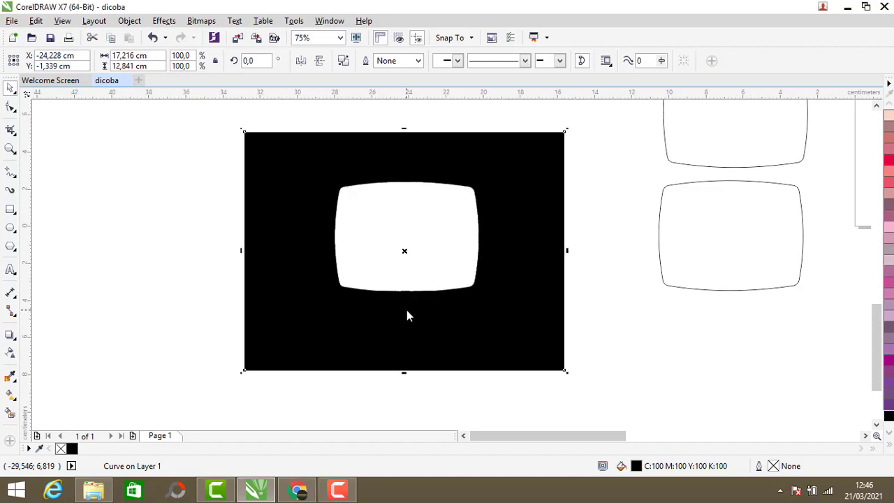
Step: Apply a Gaussian Blur with a radius of 9 pixels to the black bitmap
{"action": "left_click", "coordinate": [201, 21]}
{"action": "mouse_move", "coordinate": [257, 312]}
{"action": "left_click", "coordinate": [349, 317]}
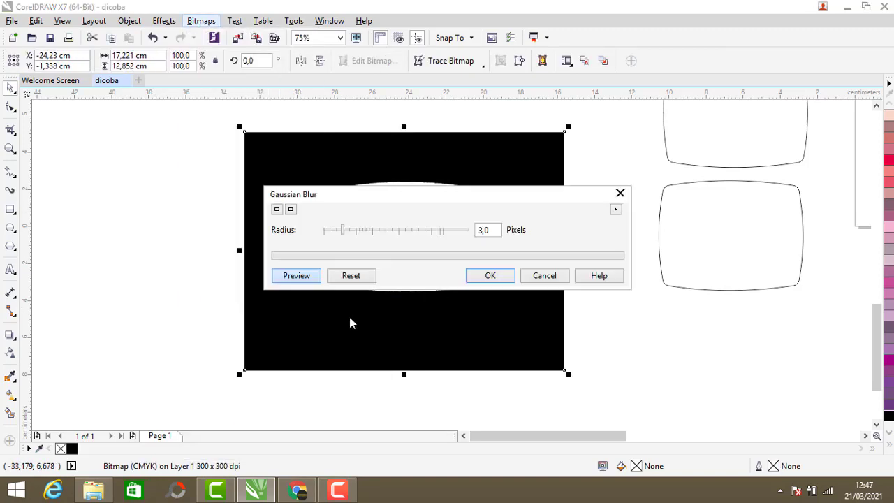
{"action": "left_click_drag", "start_coordinate": [342, 234], "coordinate": [355, 239]}
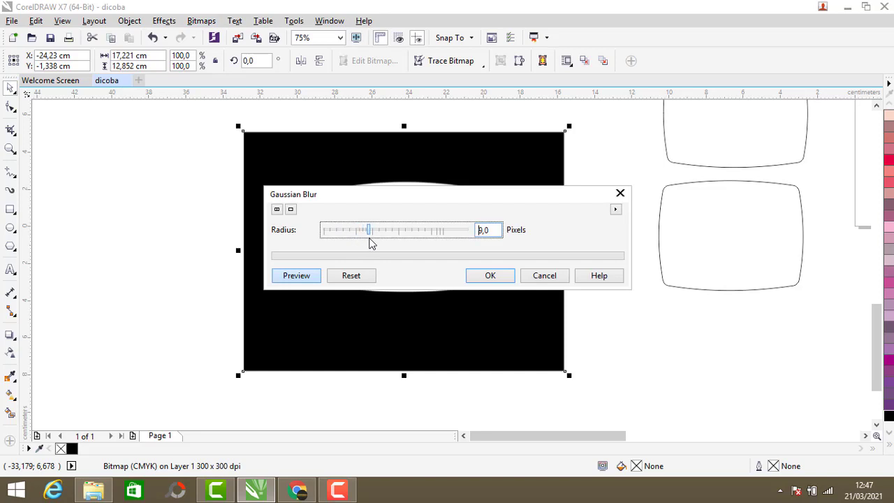
{"action": "left_click", "coordinate": [492, 279]}
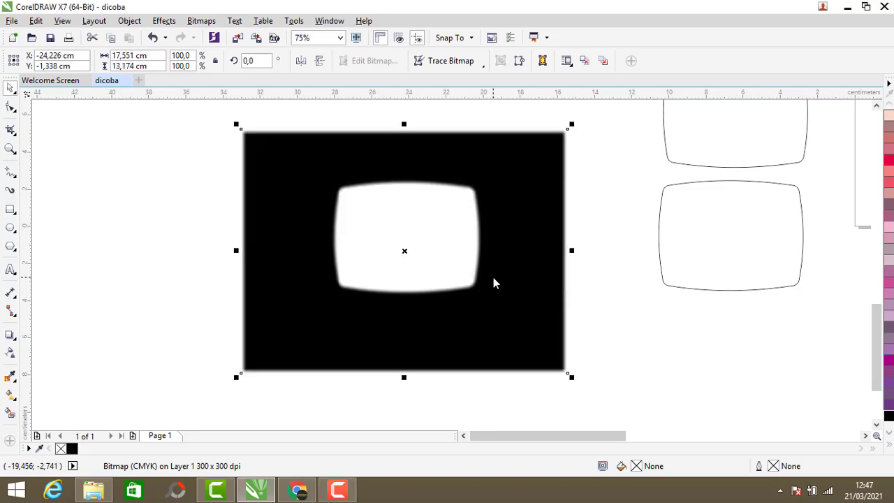
{"action": "left_click", "coordinate": [160, 230]}
Step: Move the lowest spare play-button outline nearer the black bitmap and colour its outline orange C0 M60 Y80 K0
{"action": "left_click", "coordinate": [726, 235]}
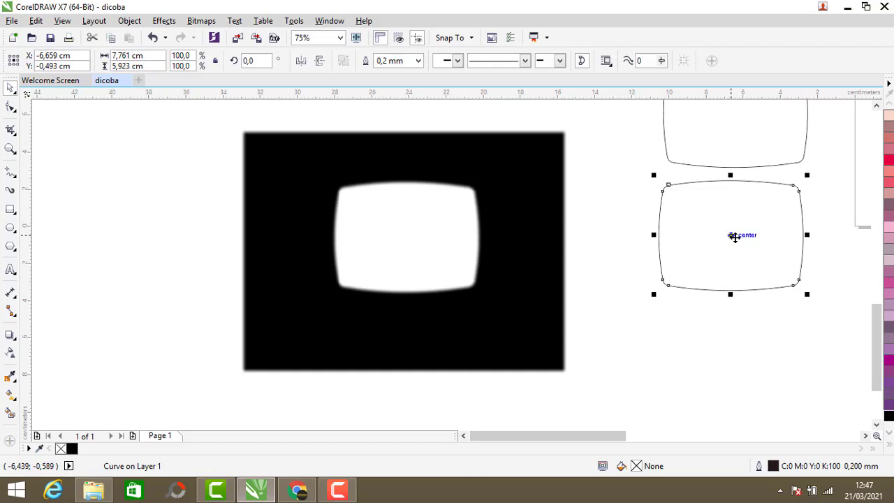
{"action": "left_click_drag", "start_coordinate": [733, 236], "coordinate": [687, 238]}
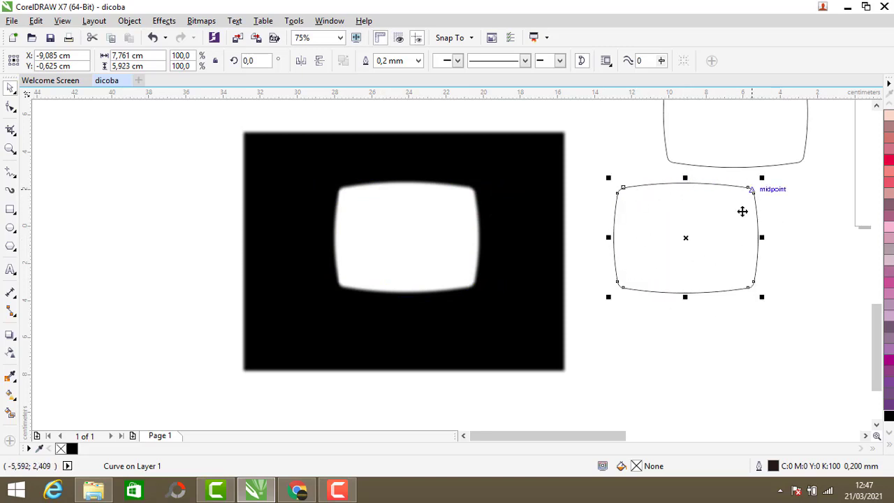
{"action": "left_click", "coordinate": [890, 453]}
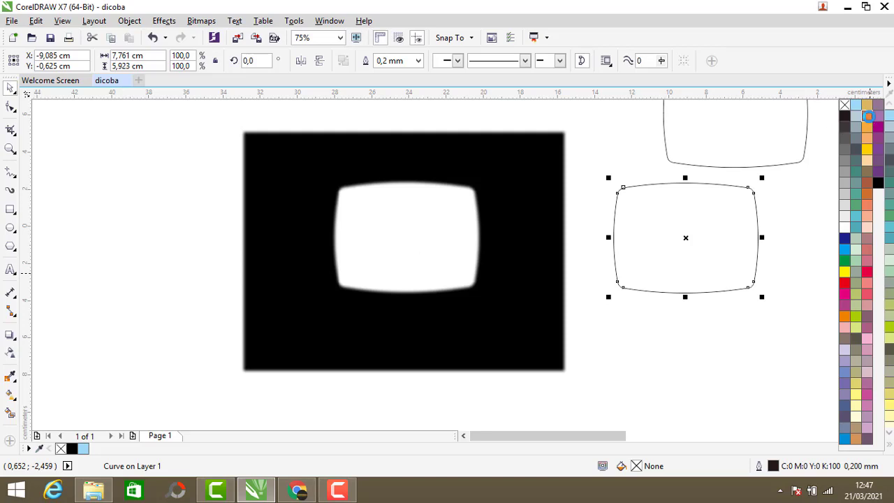
{"action": "right_click", "coordinate": [866, 116]}
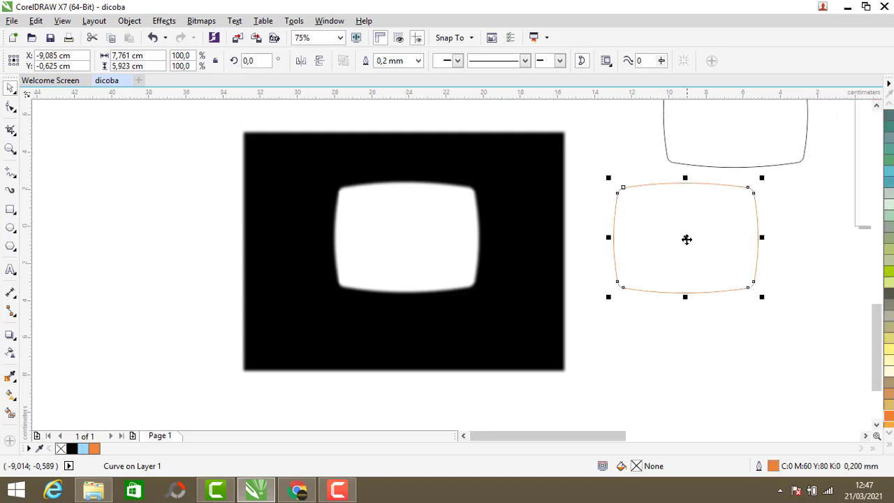
Step: Place the orange play-button outline over the bitmap's cut-out, offset slightly up and to the right over the blurred edge
{"action": "left_click_drag", "start_coordinate": [687, 236], "coordinate": [407, 237]}
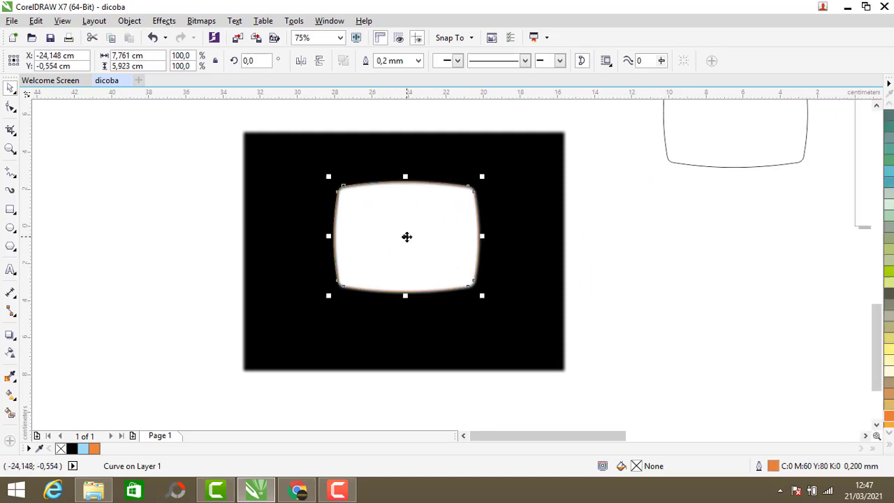
{"action": "scroll", "coordinate": [445, 200], "scroll_direction": "up", "scroll_amount": 2}
{"action": "left_click_drag", "start_coordinate": [292, 351], "coordinate": [302, 346]}
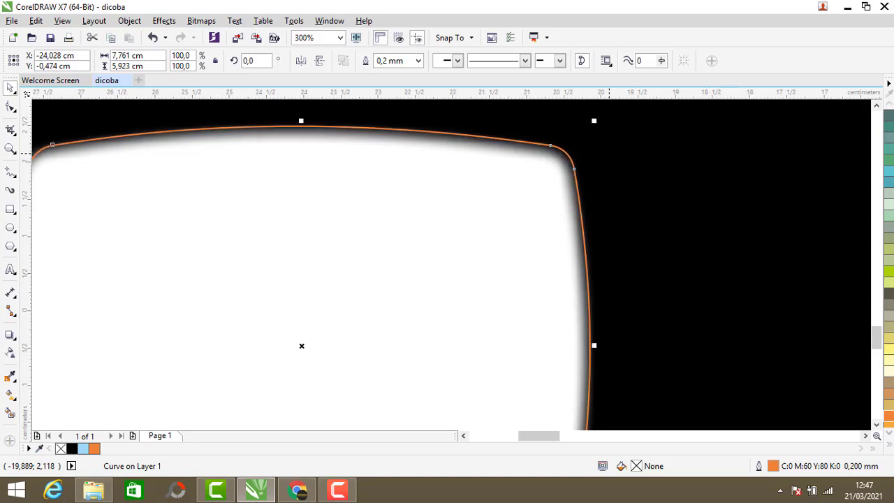
{"action": "scroll", "coordinate": [502, 230], "scroll_direction": "down", "scroll_amount": 3}
{"action": "scroll", "coordinate": [426, 222], "scroll_direction": "down", "scroll_amount": 1}
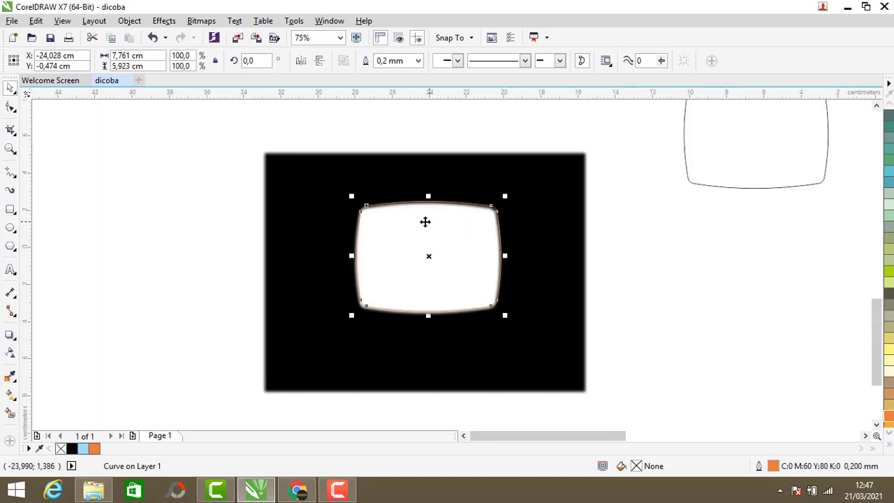
{"action": "left_click", "coordinate": [207, 165]}
Step: Intersect the blurred bitmap with the orange outline and move the resulting inner-shadow piece out below the spare outlines
{"action": "scroll", "coordinate": [227, 165], "scroll_direction": "down", "scroll_amount": 1}
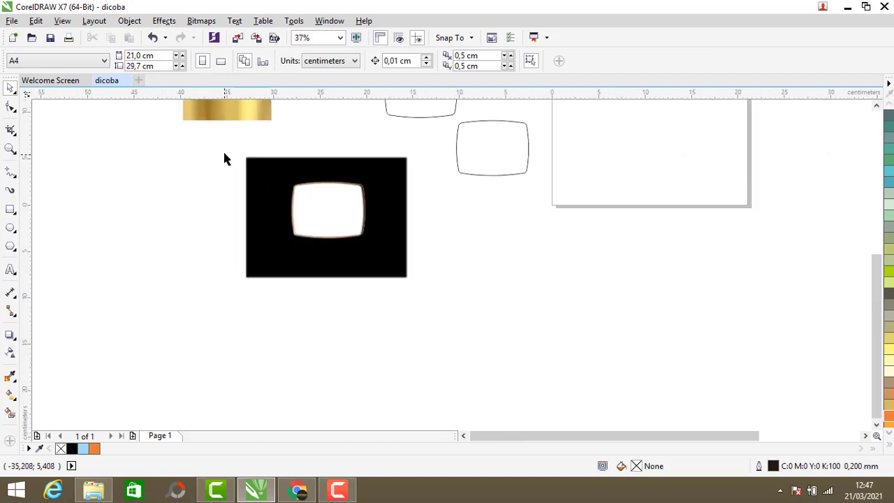
{"action": "left_click_drag", "start_coordinate": [210, 132], "coordinate": [423, 311]}
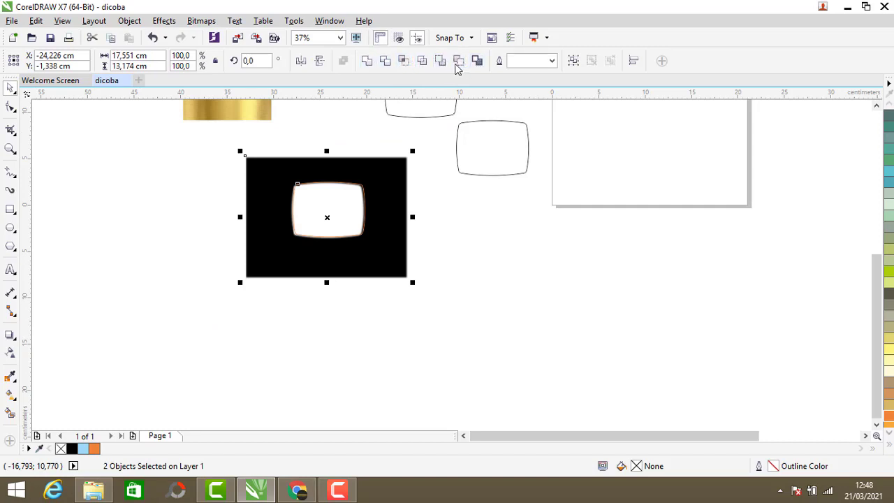
{"action": "left_click", "coordinate": [398, 62]}
{"action": "left_click_drag", "start_coordinate": [327, 207], "coordinate": [486, 235]}
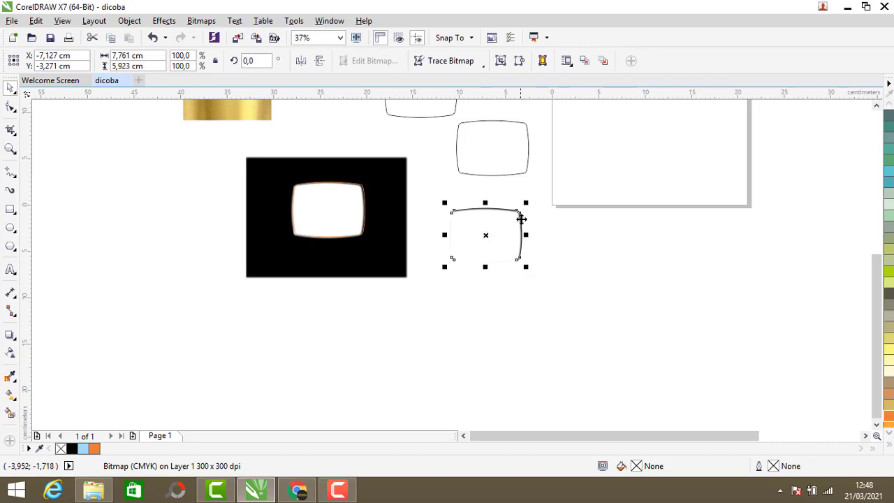
{"action": "scroll", "coordinate": [522, 218], "scroll_direction": "up", "scroll_amount": 5}
{"action": "key", "text": "Escape"}
{"action": "scroll", "coordinate": [444, 196], "scroll_direction": "down", "scroll_amount": 2}
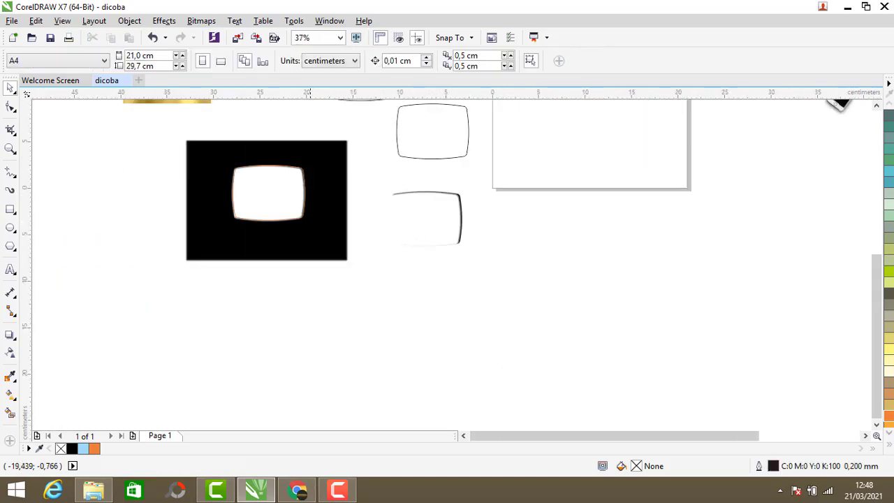
{"action": "scroll", "coordinate": [307, 186], "scroll_direction": "up", "scroll_amount": 2}
{"action": "scroll", "coordinate": [370, 212], "scroll_direction": "down", "scroll_amount": 2}
Step: Delete the blurred black bitmap and draw a rectangle about 19.8 × 16.7 cm around the orange outline
{"action": "left_click", "coordinate": [376, 244]}
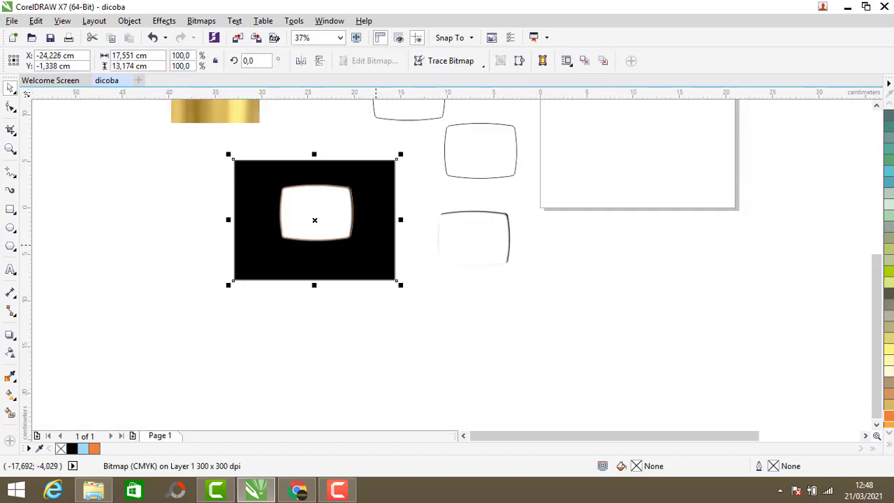
{"action": "key", "text": "Delete"}
{"action": "key", "text": "F6"}
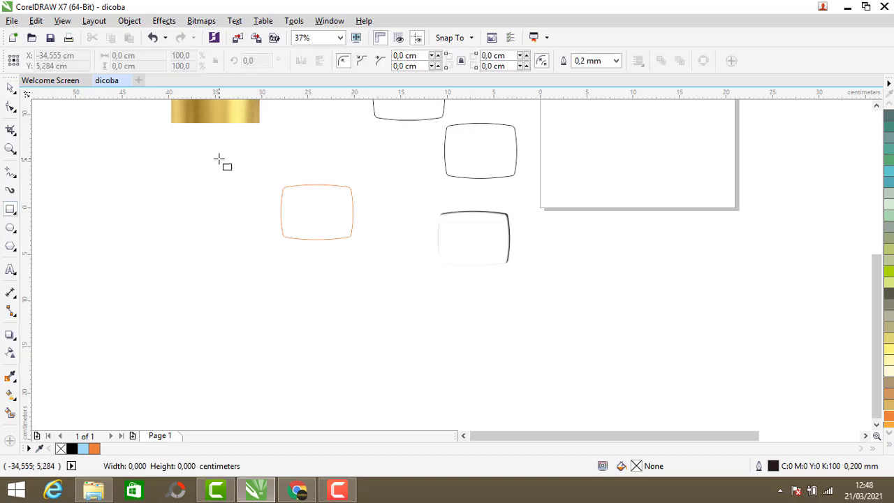
{"action": "left_click_drag", "start_coordinate": [220, 158], "coordinate": [409, 320]}
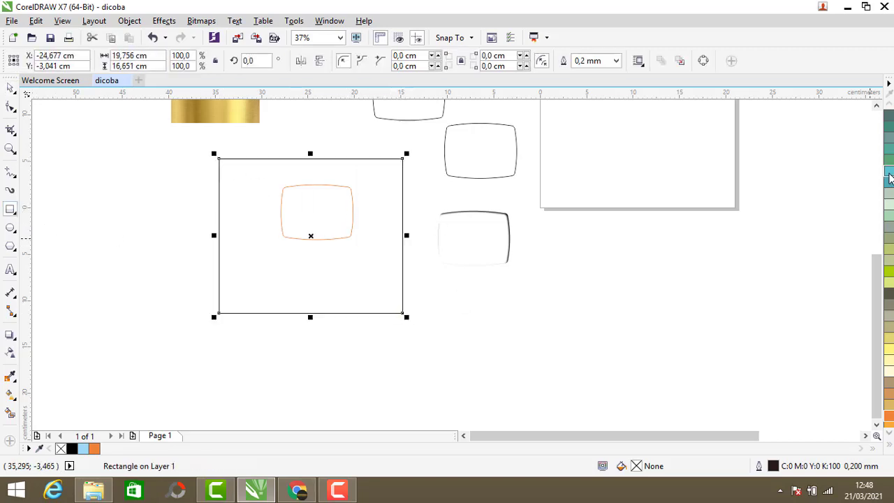
Step: Fill the new rectangle with turquoise C60 M0 Y20 K0 and send it to the back of the layer
{"action": "left_click", "coordinate": [888, 171]}
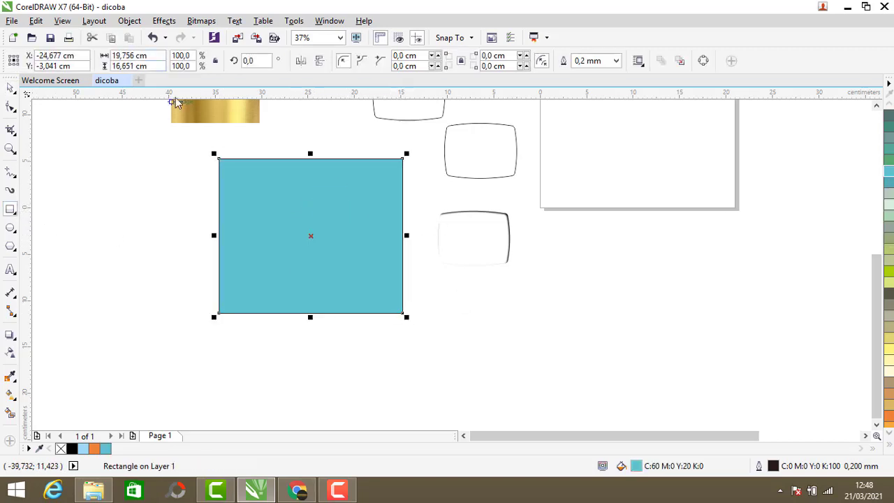
{"action": "left_click", "coordinate": [129, 23]}
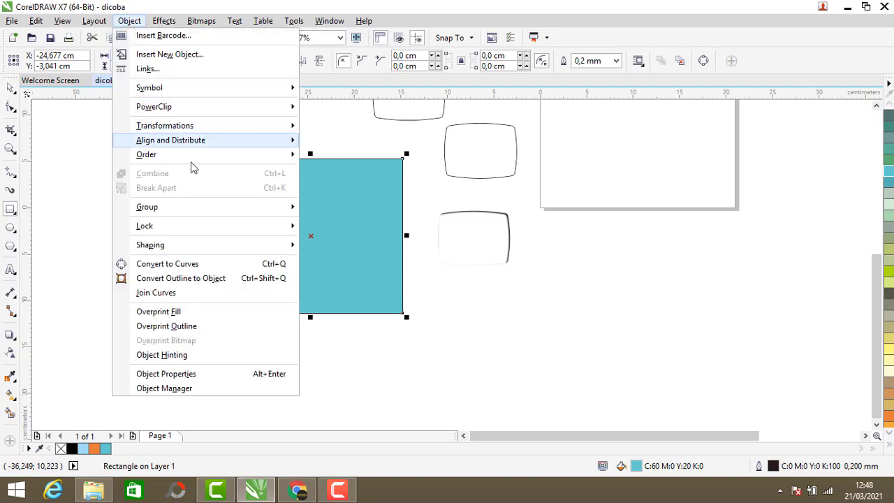
{"action": "mouse_move", "coordinate": [222, 159]}
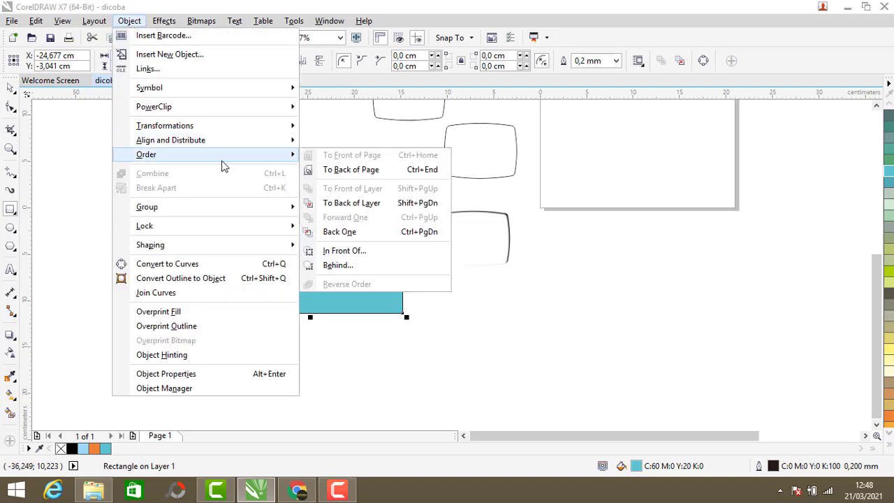
{"action": "left_click", "coordinate": [340, 203]}
{"action": "left_click", "coordinate": [80, 195]}
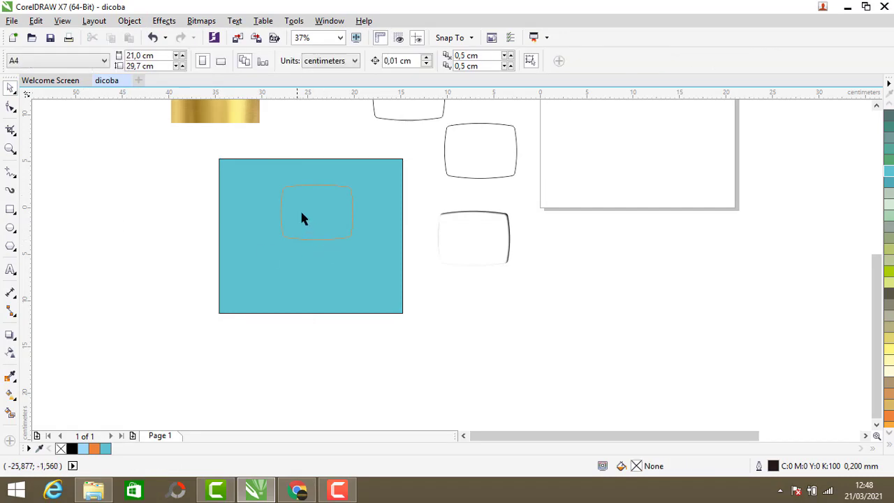
Step: Move the orange play-button outline closer to the middle of the turquoise rectangle and fill it with white
{"action": "left_click", "coordinate": [315, 208]}
{"action": "left_click_drag", "start_coordinate": [315, 207], "coordinate": [308, 225]}
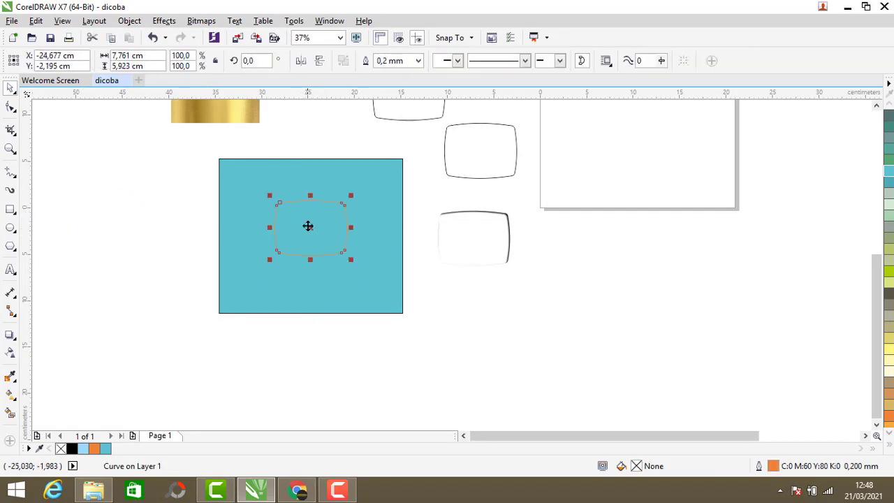
{"action": "scroll", "coordinate": [308, 226], "scroll_direction": "up", "scroll_amount": 2}
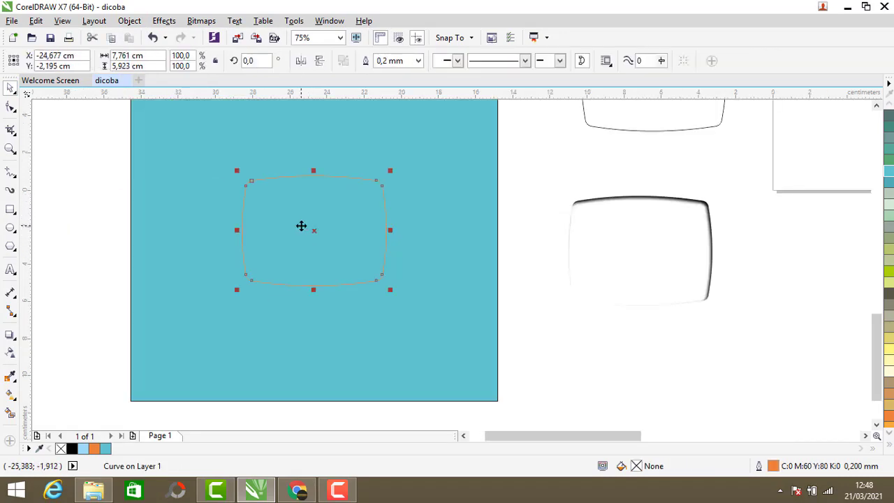
{"action": "left_click", "coordinate": [889, 448]}
{"action": "left_click", "coordinate": [844, 228]}
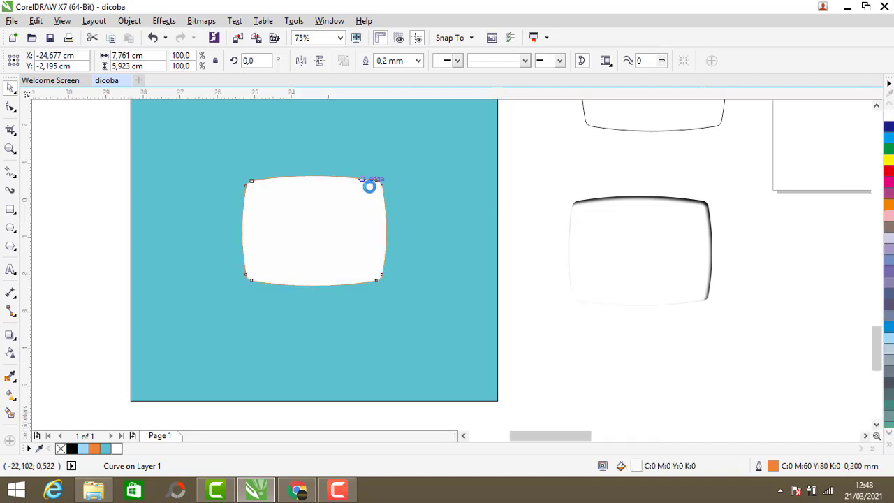
Step: Remove the orange outline from the white play-button shape on the turquoise rectangle
{"action": "scroll", "coordinate": [368, 184], "scroll_direction": "up", "scroll_amount": 2}
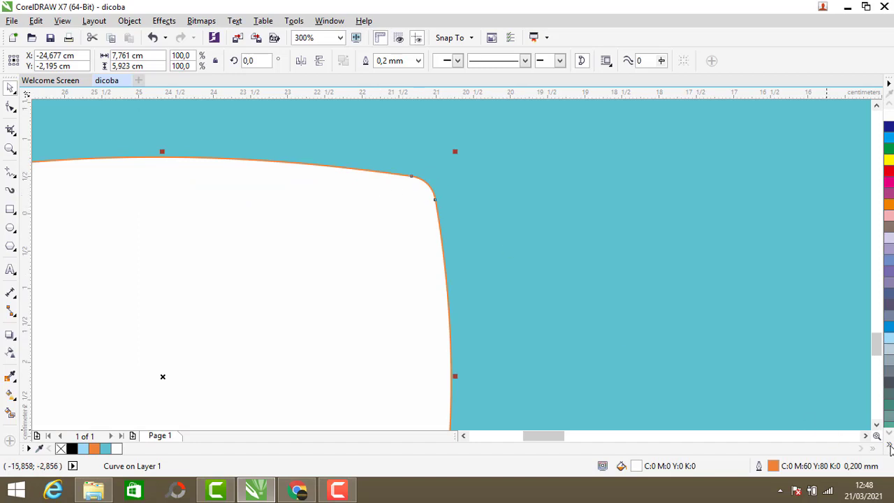
{"action": "left_click", "coordinate": [890, 449]}
{"action": "right_click", "coordinate": [843, 106]}
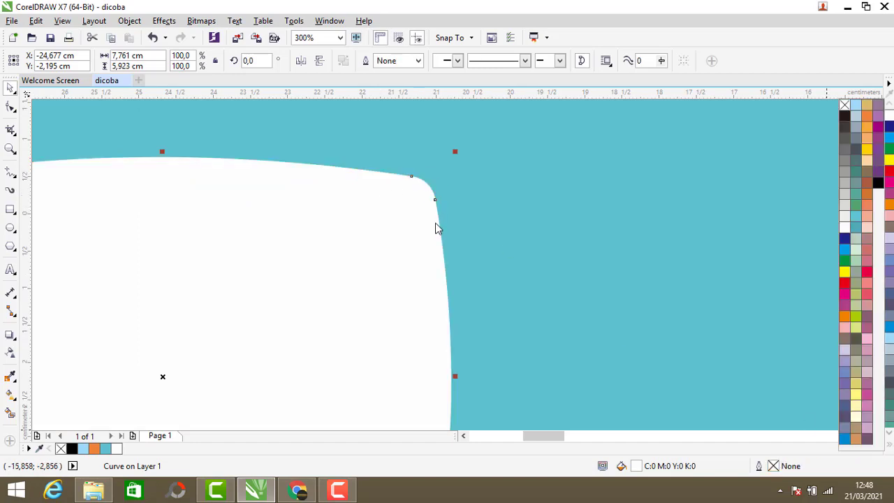
{"action": "scroll", "coordinate": [435, 227], "scroll_direction": "down", "scroll_amount": 1}
{"action": "left_click", "coordinate": [666, 214]}
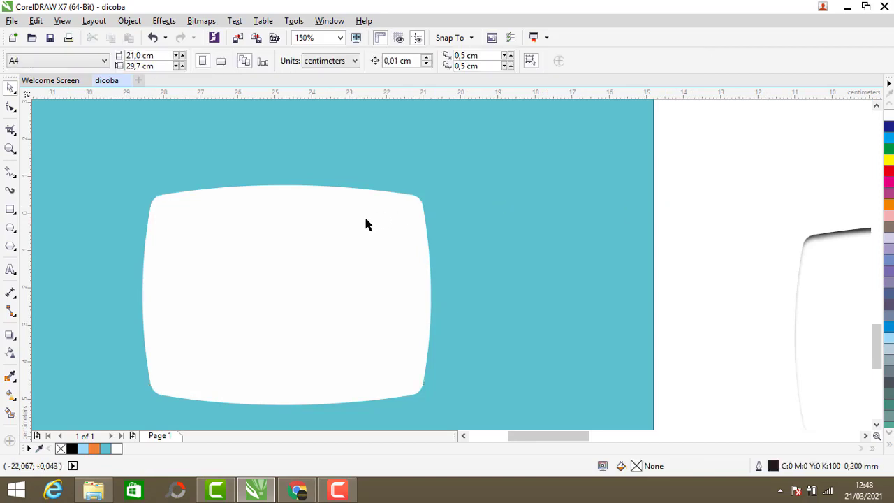
{"action": "scroll", "coordinate": [339, 224], "scroll_direction": "down", "scroll_amount": 1}
{"action": "scroll", "coordinate": [340, 225], "scroll_direction": "up", "scroll_amount": 1}
Step: Convert the white shape to a 300 dpi CMYK bitmap with anti-aliasing and a transparent background
{"action": "left_click", "coordinate": [339, 225]}
{"action": "left_click", "coordinate": [201, 21]}
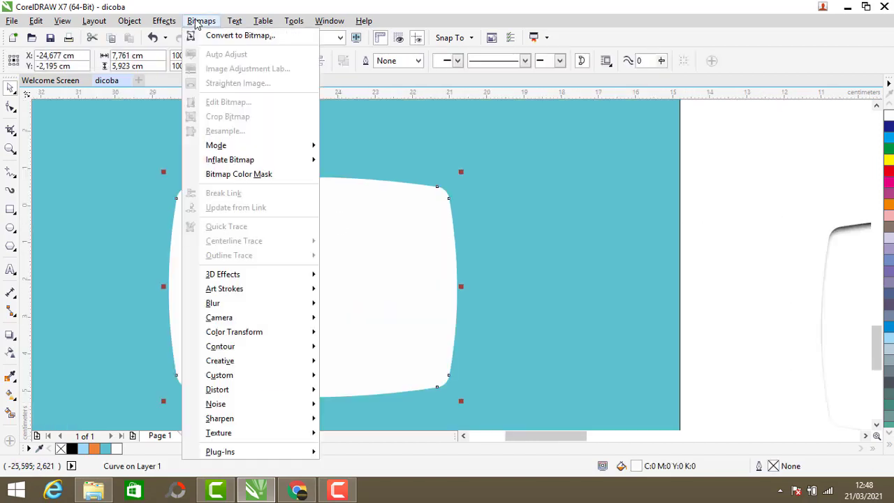
{"action": "left_click", "coordinate": [235, 37]}
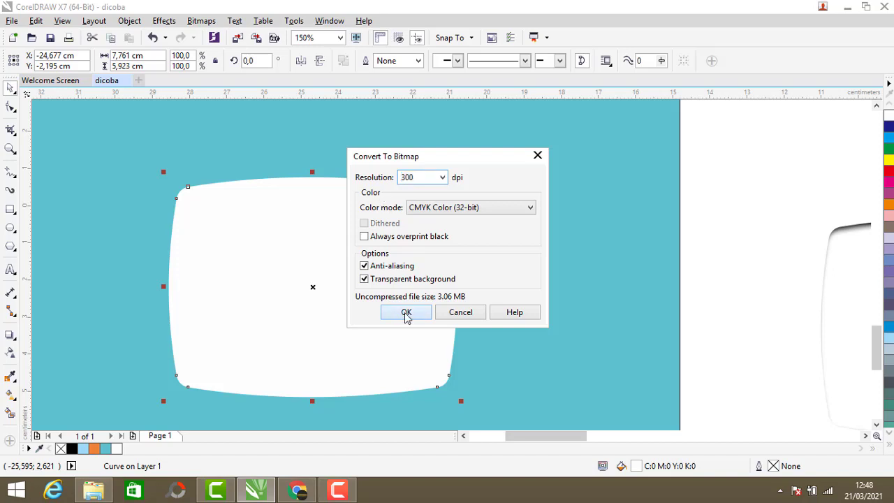
{"action": "left_click", "coordinate": [406, 313]}
Step: Apply a Gaussian Blur with a 7-pixel radius to the white bitmap
{"action": "left_click", "coordinate": [200, 21]}
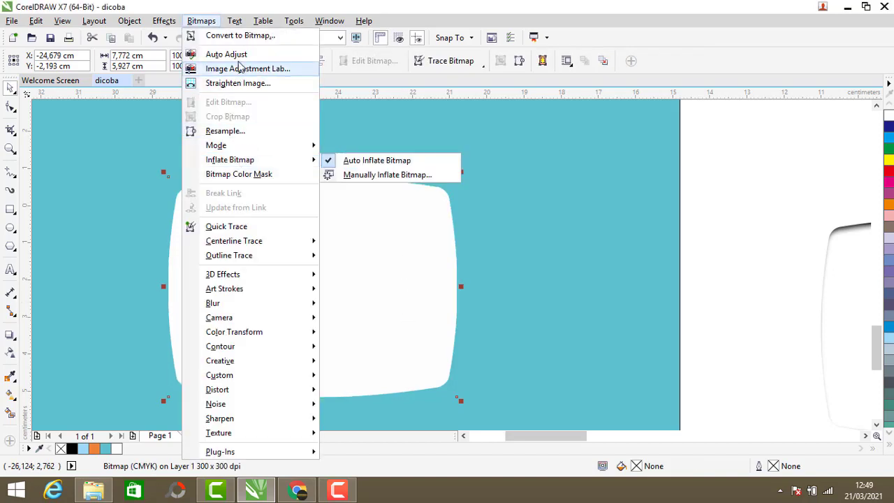
{"action": "mouse_move", "coordinate": [301, 307]}
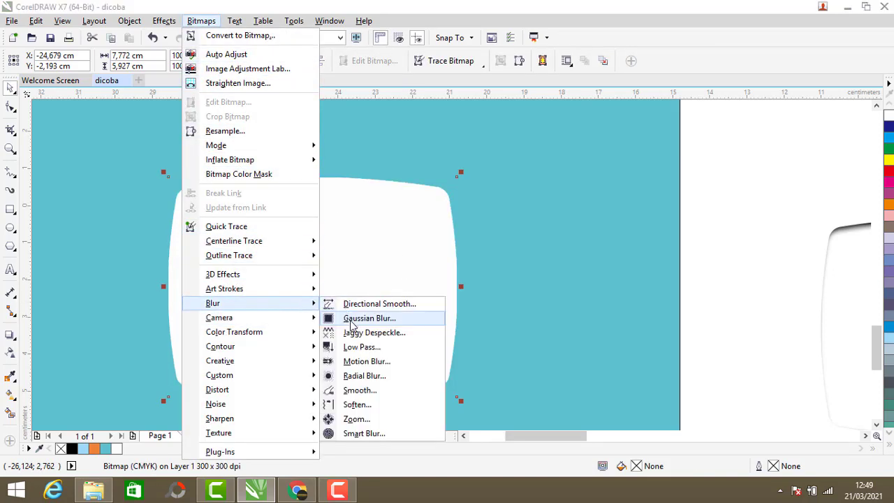
{"action": "left_click", "coordinate": [351, 321]}
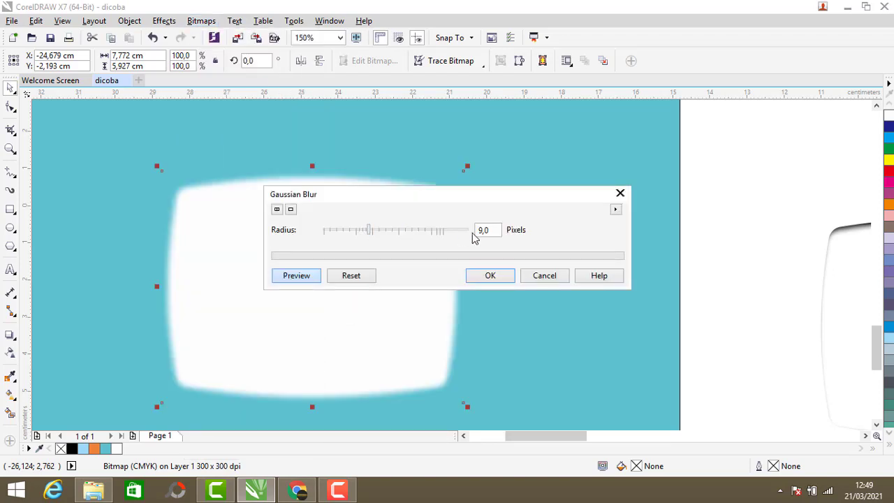
{"action": "double_click", "coordinate": [489, 229]}
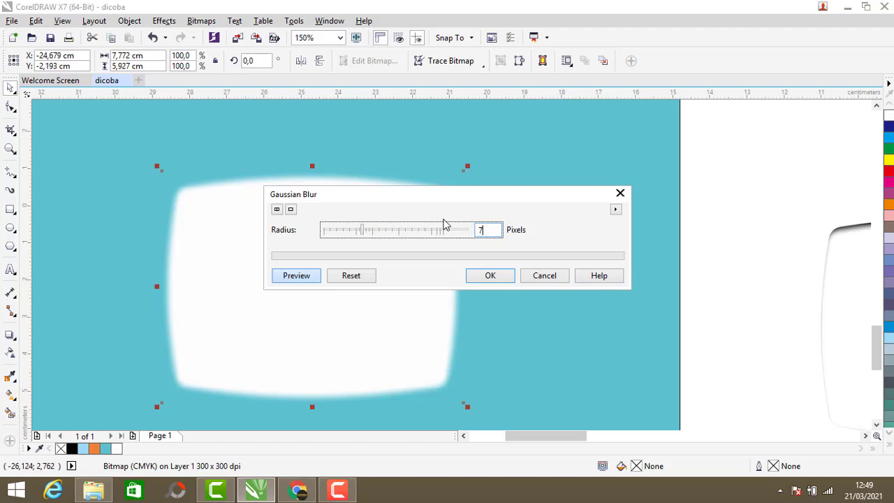
{"action": "key", "text": "Return"}
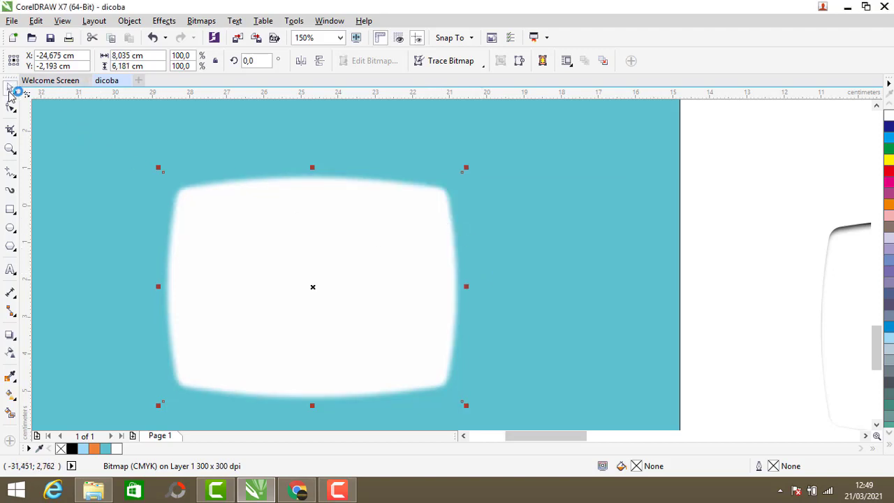
Step: Centre a spare play-button outline over the blurred white bitmap and bring it to the front of the layer
{"action": "scroll", "coordinate": [195, 196], "scroll_direction": "down", "scroll_amount": 4}
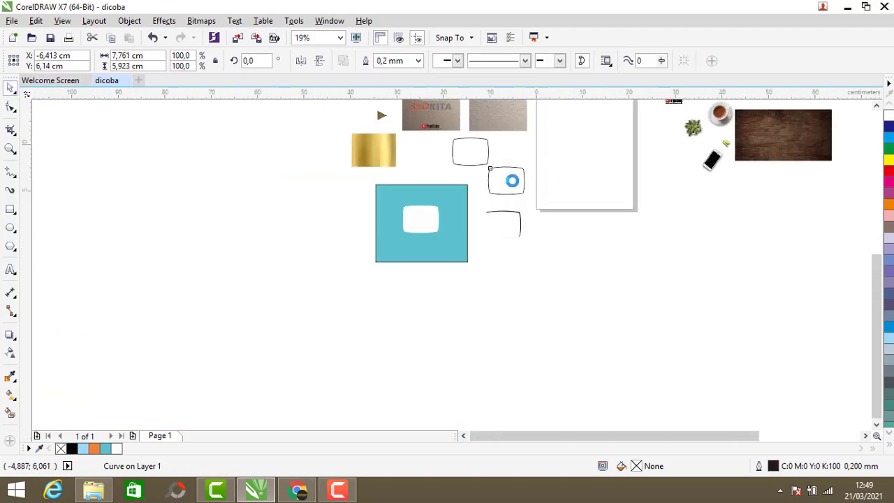
{"action": "scroll", "coordinate": [512, 181], "scroll_direction": "up", "scroll_amount": 1}
{"action": "left_click_drag", "start_coordinate": [489, 180], "coordinate": [329, 257]}
{"action": "scroll", "coordinate": [312, 266], "scroll_direction": "up", "scroll_amount": 2}
{"action": "left_click_drag", "start_coordinate": [312, 266], "coordinate": [434, 289]}
{"action": "left_click", "coordinate": [153, 38]}
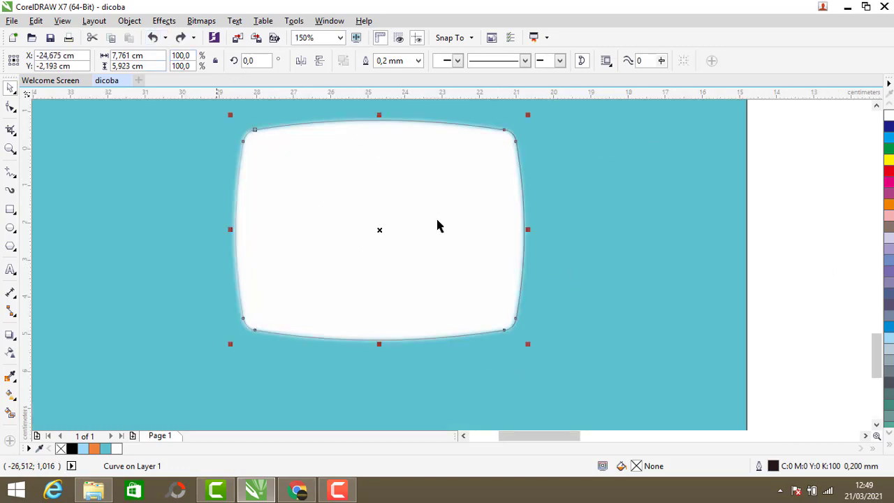
{"action": "left_click", "coordinate": [129, 20]}
{"action": "mouse_move", "coordinate": [178, 157]}
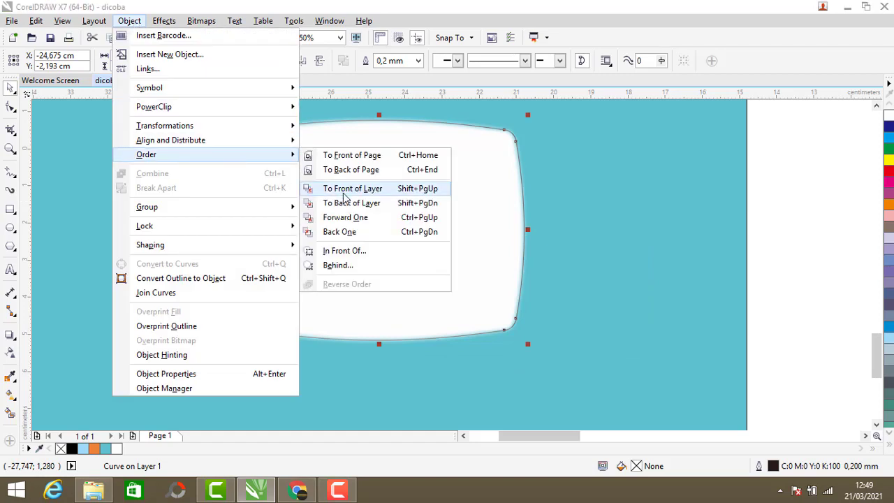
{"action": "left_click", "coordinate": [344, 194]}
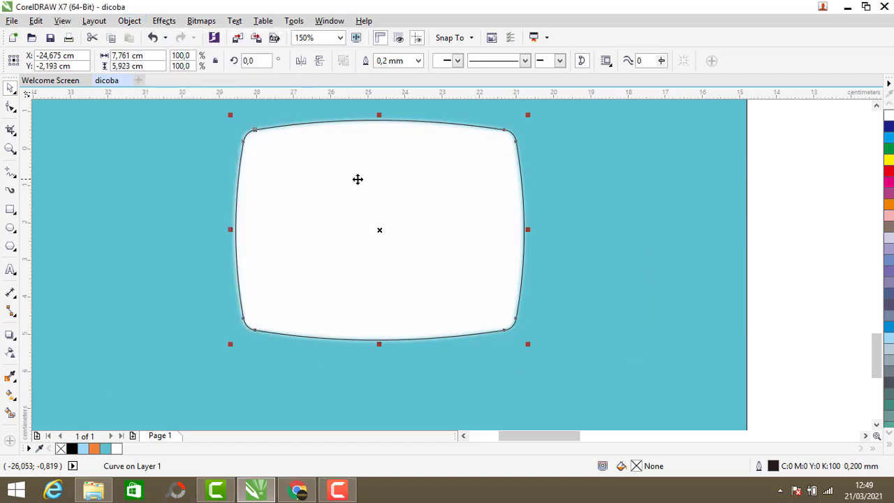
{"action": "left_click", "coordinate": [820, 257]}
{"action": "left_click_drag", "start_coordinate": [248, 137], "coordinate": [357, 216]}
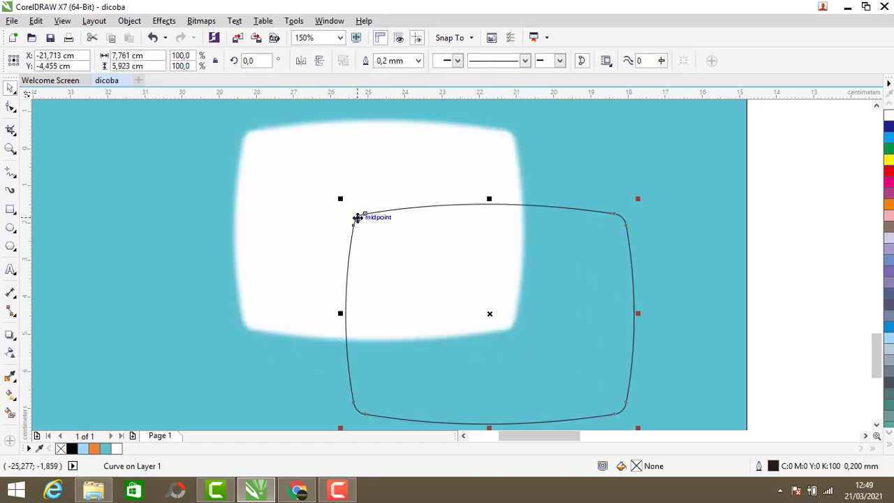
{"action": "left_click", "coordinate": [153, 38]}
Step: Nudge the outline slightly up and to the right of the blurred white bitmap, to X -24,615 and Y -2,123 cm
{"action": "scroll", "coordinate": [265, 322], "scroll_direction": "up", "scroll_amount": 1}
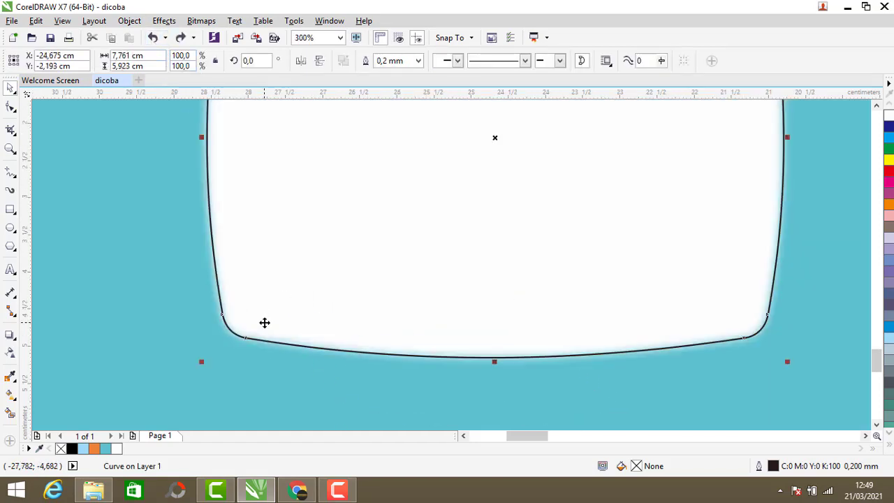
{"action": "key", "text": "ctrl+shift+z"}
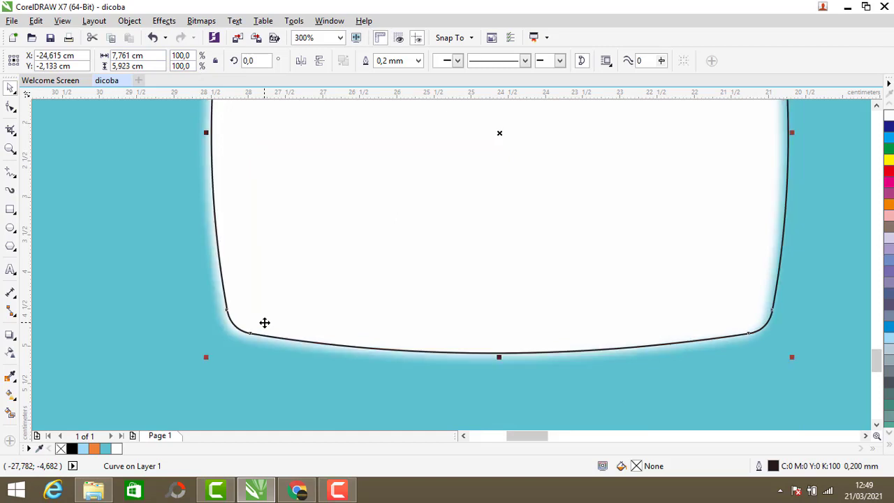
{"action": "key", "text": "Up"}
{"action": "scroll", "coordinate": [264, 322], "scroll_direction": "down", "scroll_amount": 2}
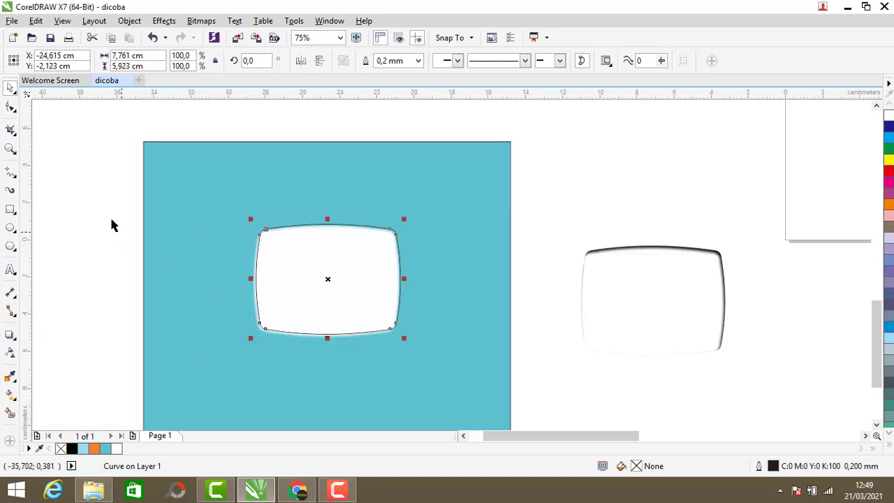
Step: Trim the blurred white bitmap with the outline and move the remaining highlight piece onto the black inner-shadow piece
{"action": "left_click_drag", "start_coordinate": [110, 182], "coordinate": [463, 394]}
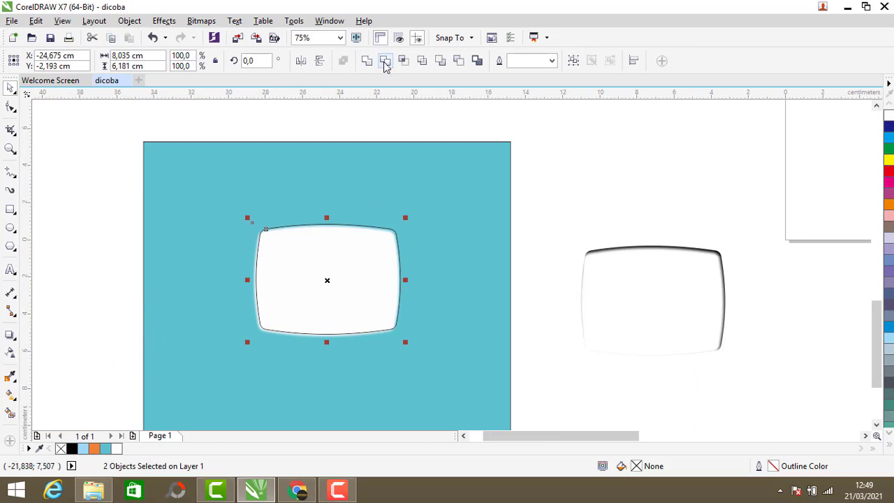
{"action": "left_click", "coordinate": [384, 61]}
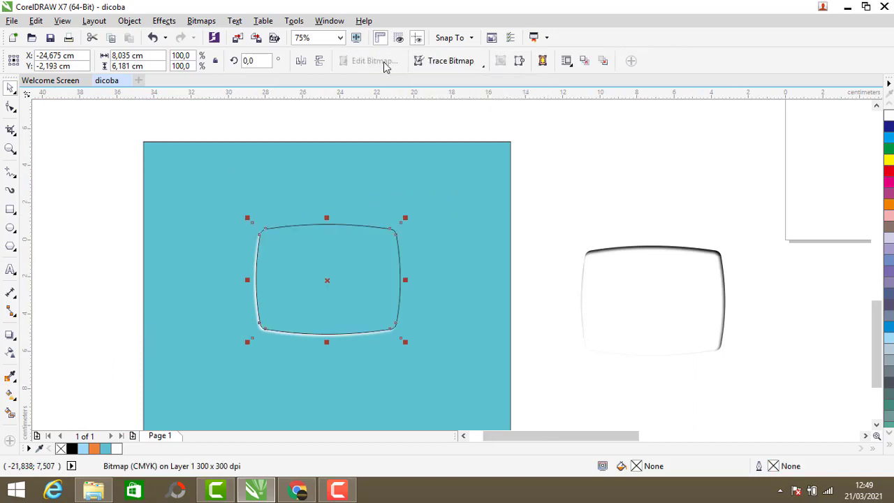
{"action": "left_click_drag", "start_coordinate": [328, 279], "coordinate": [602, 293]}
{"action": "scroll", "coordinate": [602, 293], "scroll_direction": "up", "scroll_amount": 4}
{"action": "scroll", "coordinate": [439, 156], "scroll_direction": "down", "scroll_amount": 2}
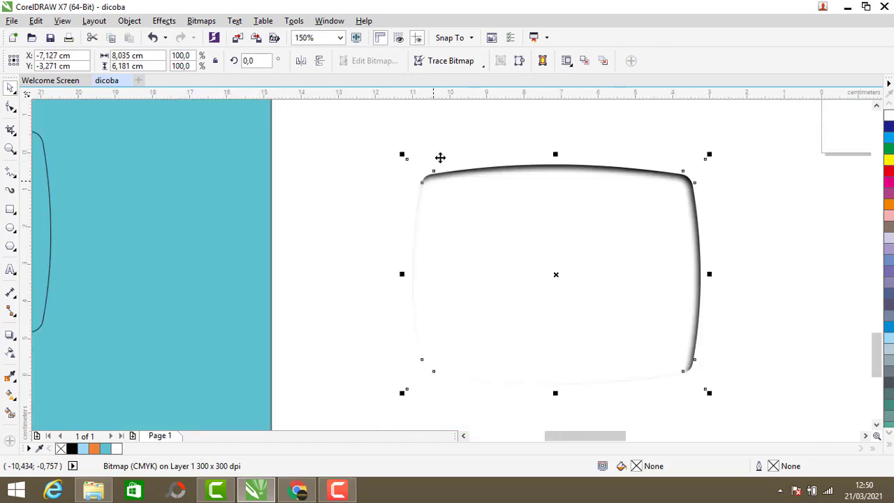
Step: Align the white highlight precisely with the edge of the black inner-shadow piece and group the two bitmaps
{"action": "scroll", "coordinate": [443, 165], "scroll_direction": "up", "scroll_amount": 4}
{"action": "left_click_drag", "start_coordinate": [415, 254], "coordinate": [415, 255]}
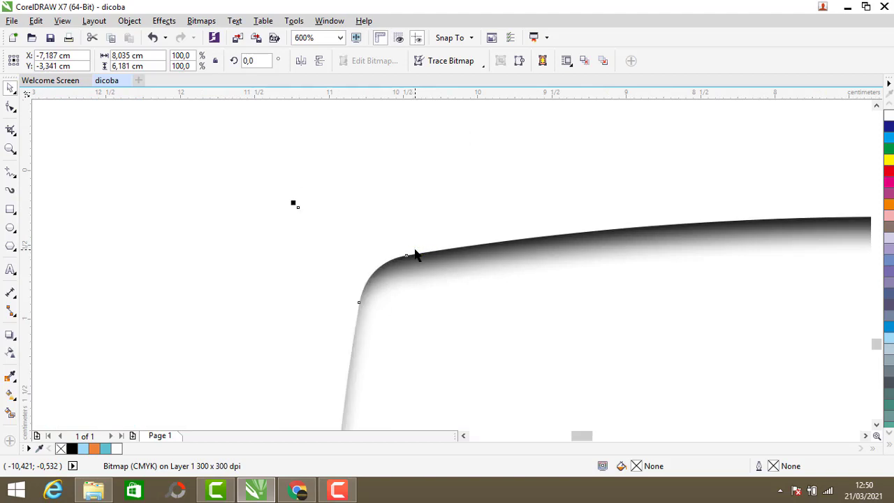
{"action": "left_click", "coordinate": [415, 254], "text": "shift"}
{"action": "scroll", "coordinate": [415, 255], "scroll_direction": "down", "scroll_amount": 8}
{"action": "left_click", "coordinate": [576, 62]}
{"action": "left_click", "coordinate": [446, 302]}
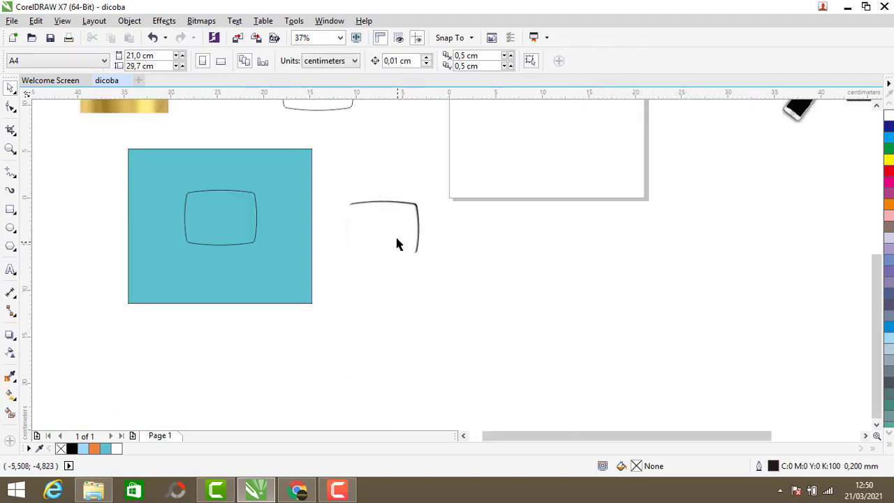
Step: Move the spare outline off the turquoise rectangle and place the grouped highlight and shadow in its middle
{"action": "left_click_drag", "start_coordinate": [256, 216], "coordinate": [425, 136]}
{"action": "left_click", "coordinate": [394, 219]}
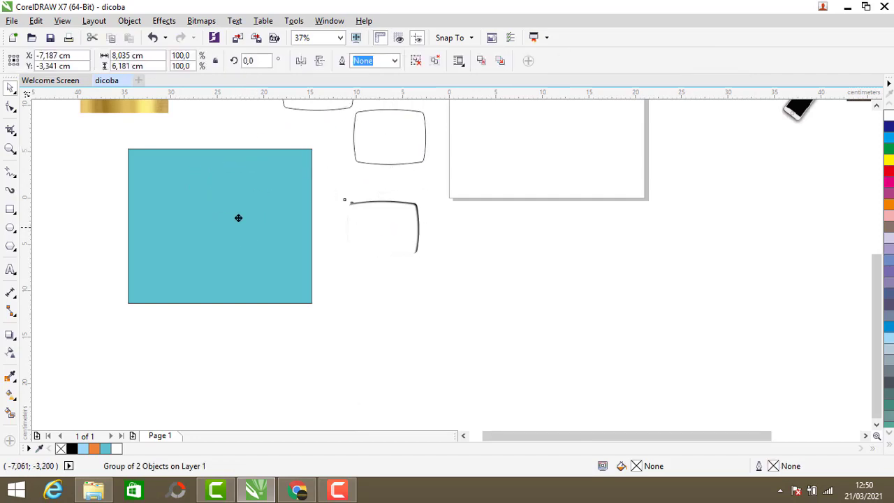
{"action": "left_click_drag", "start_coordinate": [238, 218], "coordinate": [215, 214]}
{"action": "left_click", "coordinate": [229, 331]}
{"action": "scroll", "coordinate": [174, 193], "scroll_direction": "up", "scroll_amount": 4}
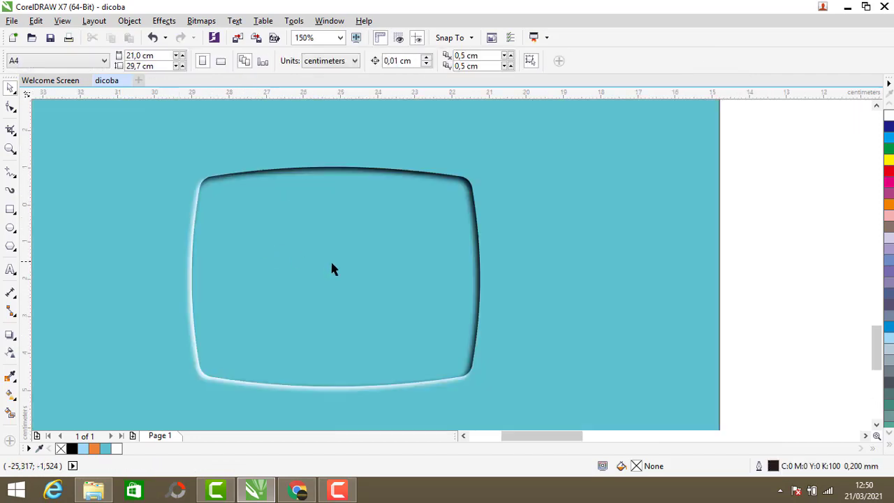
{"action": "scroll", "coordinate": [332, 264], "scroll_direction": "down", "scroll_amount": 4}
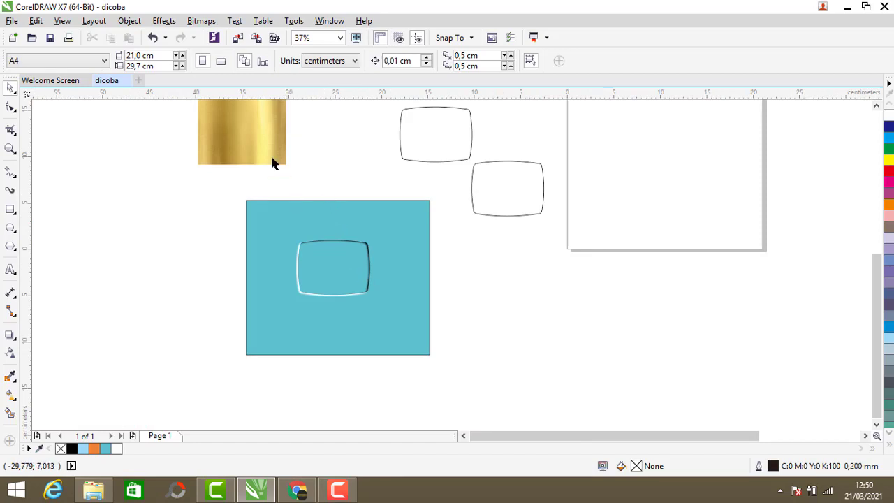
Step: Move the gold texture above the turquoise rectangle and place a spare play-button outline over it
{"action": "left_click_drag", "start_coordinate": [273, 150], "coordinate": [341, 168]}
{"action": "left_click", "coordinate": [515, 229]}
{"action": "left_click", "coordinate": [426, 156]}
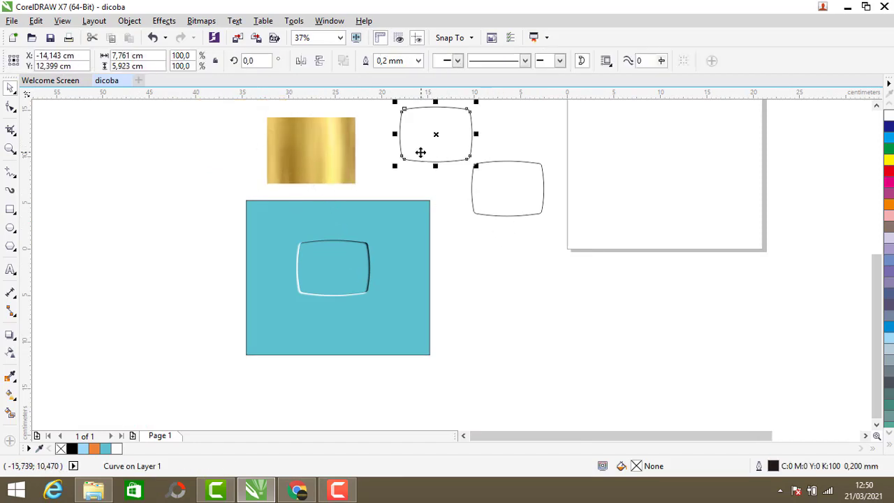
{"action": "scroll", "coordinate": [427, 126], "scroll_direction": "up", "scroll_amount": 2}
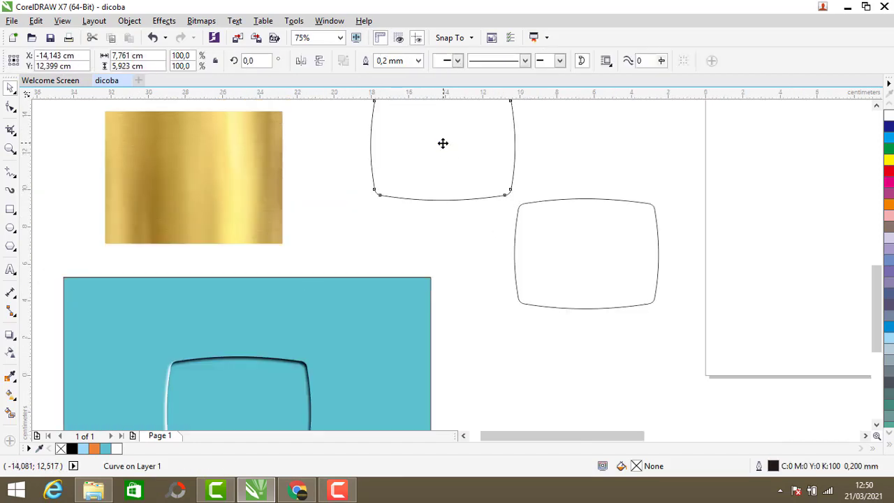
{"action": "left_click_drag", "start_coordinate": [443, 141], "coordinate": [196, 175]}
{"action": "scroll", "coordinate": [155, 136], "scroll_direction": "up", "scroll_amount": 2}
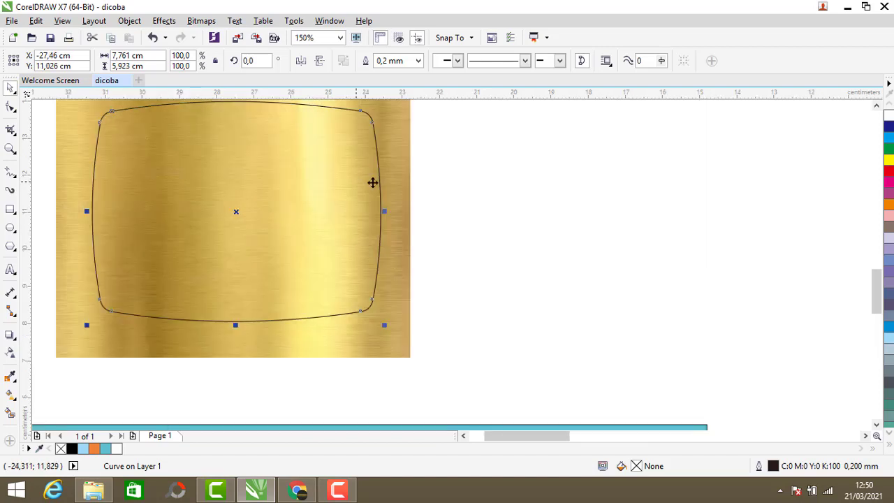
{"action": "scroll", "coordinate": [434, 184], "scroll_direction": "down", "scroll_amount": 2}
Step: Intersect the gold texture with the outline and move the resulting gold shape out beside the texture
{"action": "left_click", "coordinate": [227, 125]}
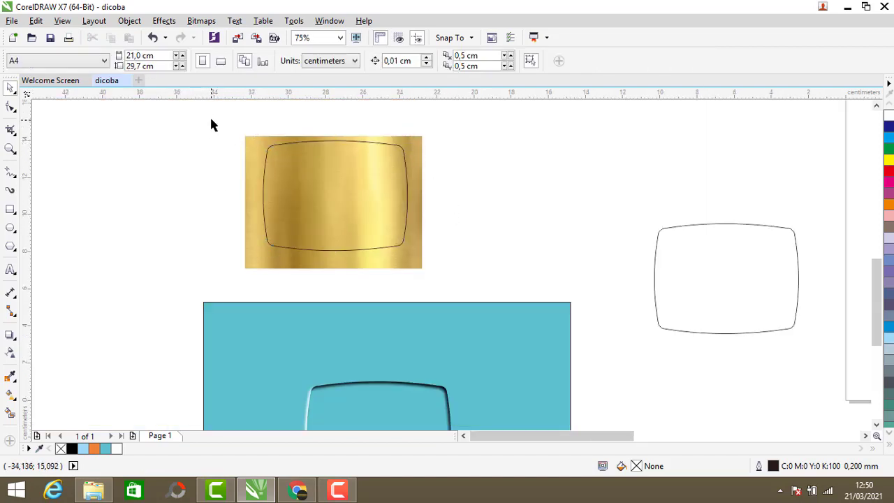
{"action": "left_click_drag", "start_coordinate": [210, 117], "coordinate": [461, 292]}
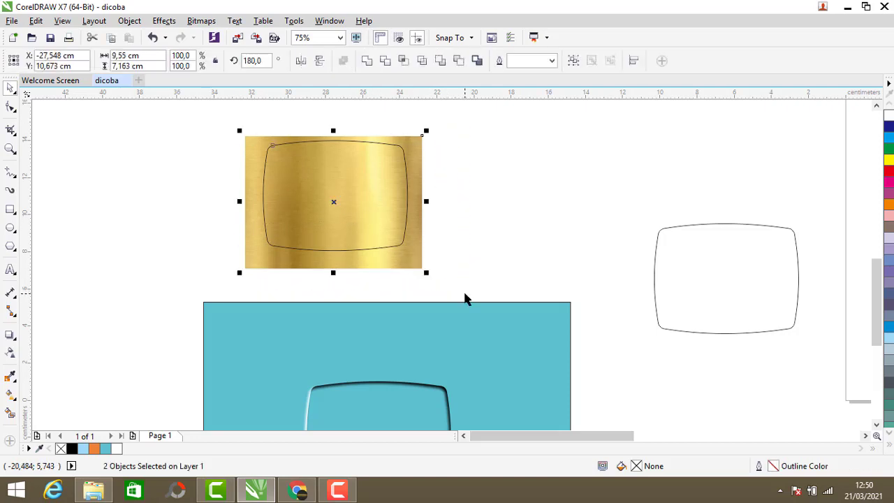
{"action": "left_click", "coordinate": [404, 61]}
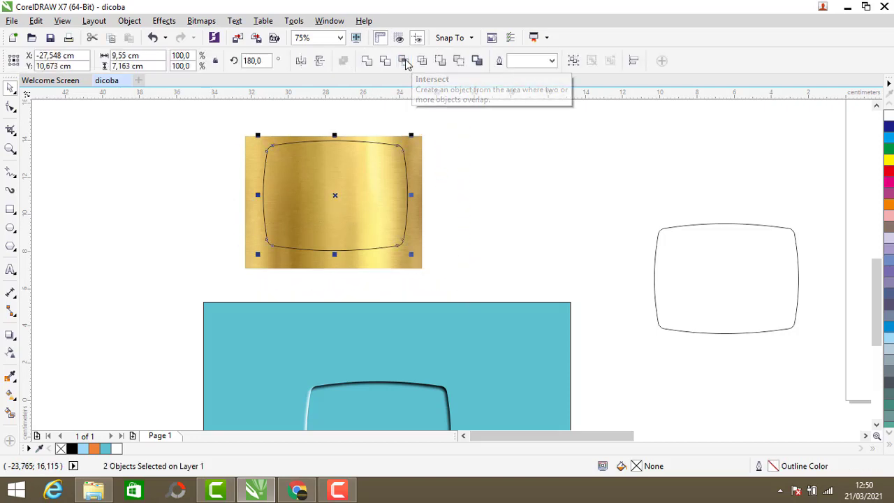
{"action": "left_click_drag", "start_coordinate": [332, 194], "coordinate": [485, 192]}
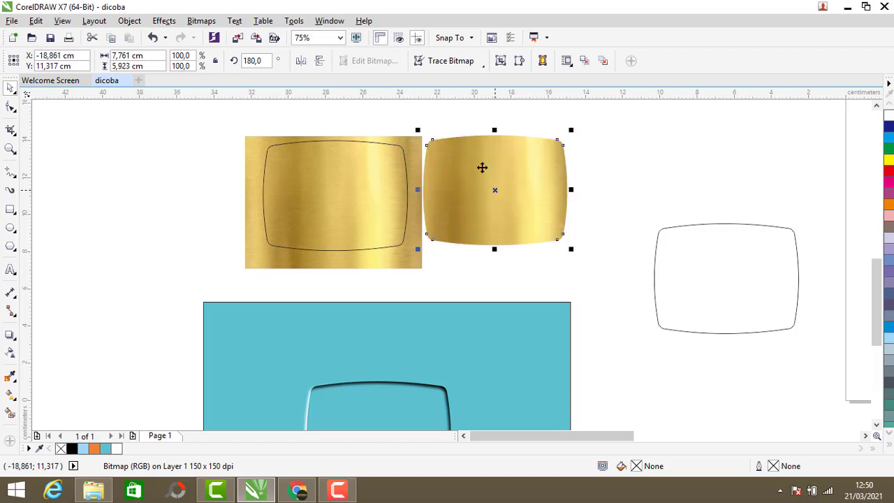
Step: Place the gold play-button shape inside the highlight and shadow frame on the turquoise rectangle
{"action": "scroll", "coordinate": [495, 205], "scroll_direction": "down", "scroll_amount": 2}
{"action": "scroll", "coordinate": [497, 199], "scroll_direction": "up", "scroll_amount": 2}
{"action": "left_click_drag", "start_coordinate": [470, 136], "coordinate": [415, 259]}
{"action": "scroll", "coordinate": [479, 136], "scroll_direction": "down", "scroll_amount": 2}
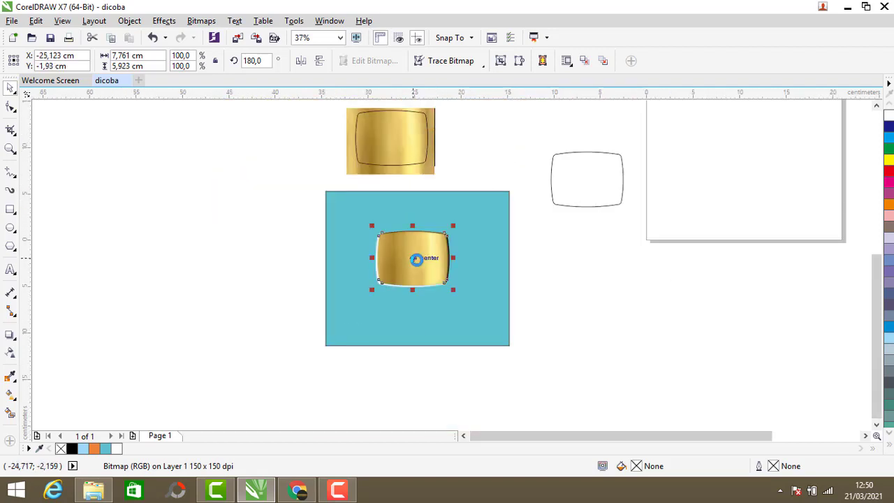
{"action": "scroll", "coordinate": [416, 259], "scroll_direction": "up", "scroll_amount": 4}
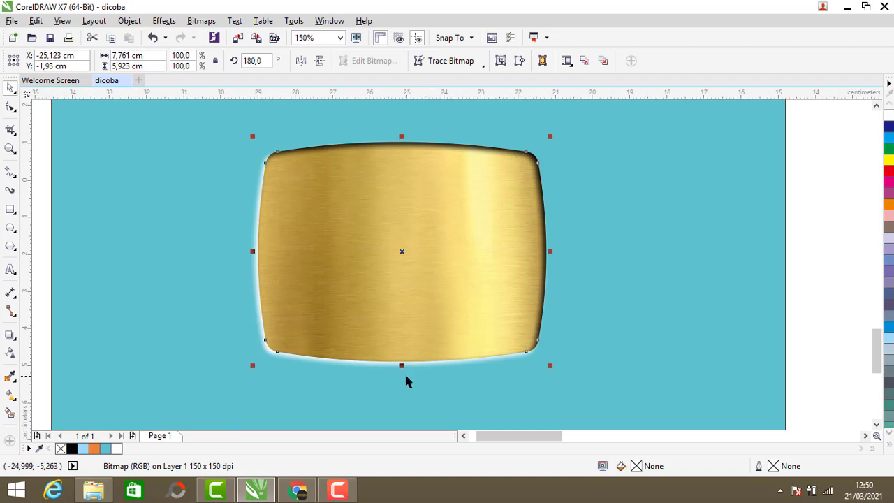
Step: Nudge the gold play-button shape down one increment to close the gap above the white highlight along its lower edge
{"action": "scroll", "coordinate": [407, 380], "scroll_direction": "up", "scroll_amount": 6}
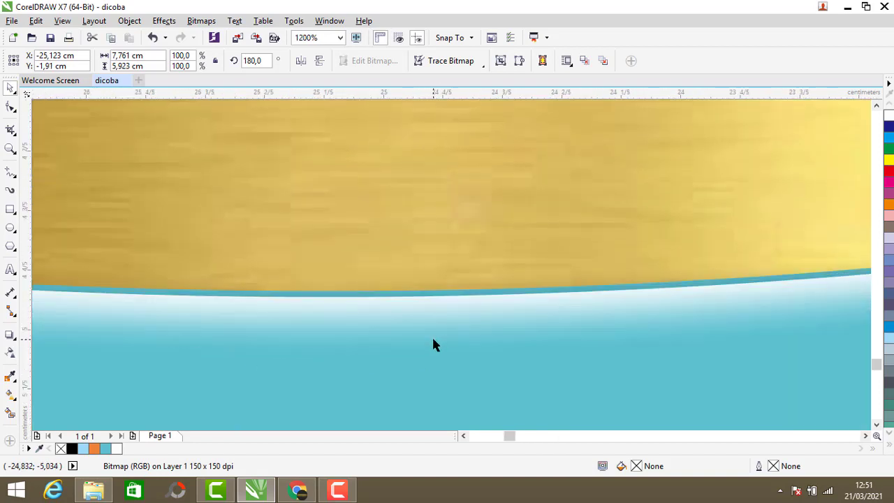
{"action": "key", "text": "Down"}
{"action": "scroll", "coordinate": [431, 335], "scroll_direction": "down", "scroll_amount": 8}
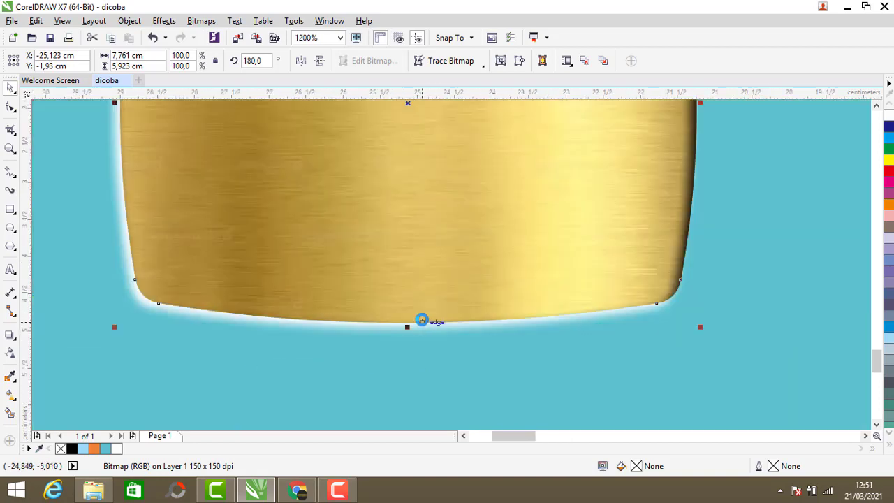
Step: Move the gold shape together with its highlight and shadow frame slightly up and left on the turquoise rectangle
{"action": "left_click_drag", "start_coordinate": [155, 163], "coordinate": [594, 362]}
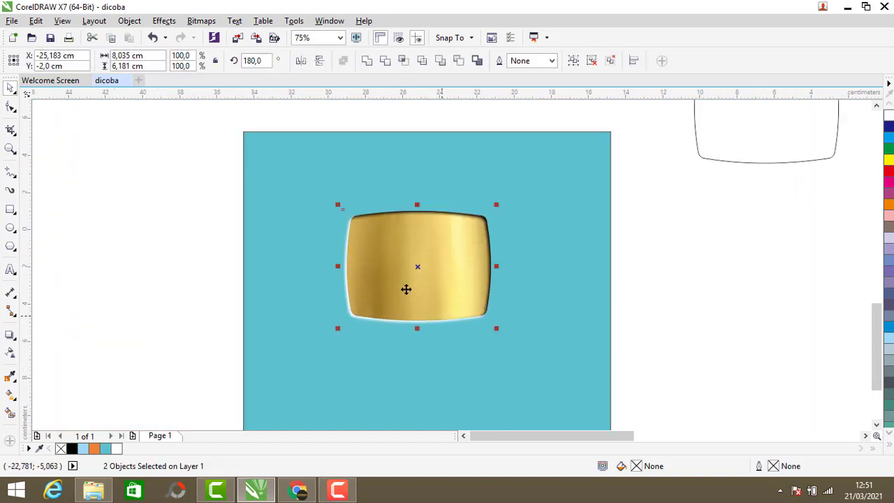
{"action": "left_click_drag", "start_coordinate": [405, 289], "coordinate": [387, 257]}
{"action": "left_click", "coordinate": [121, 229]}
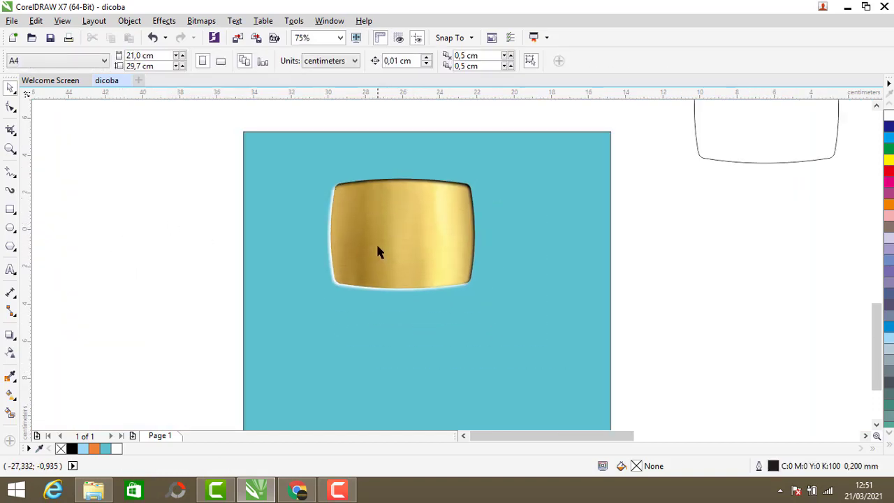
Step: Place the dark gold play triangle in the middle of the gold play-button shape on the turquoise rectangle
{"action": "scroll", "coordinate": [377, 253], "scroll_direction": "down", "scroll_amount": 2}
{"action": "scroll", "coordinate": [389, 212], "scroll_direction": "up", "scroll_amount": 2}
{"action": "scroll", "coordinate": [356, 174], "scroll_direction": "down", "scroll_amount": 1}
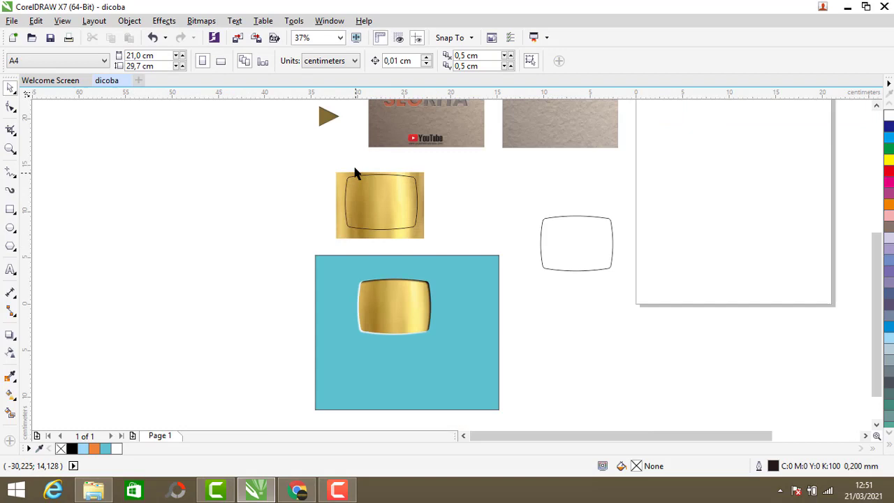
{"action": "left_click", "coordinate": [325, 120]}
{"action": "left_click_drag", "start_coordinate": [320, 123], "coordinate": [393, 309]}
{"action": "scroll", "coordinate": [394, 309], "scroll_direction": "up", "scroll_amount": 2}
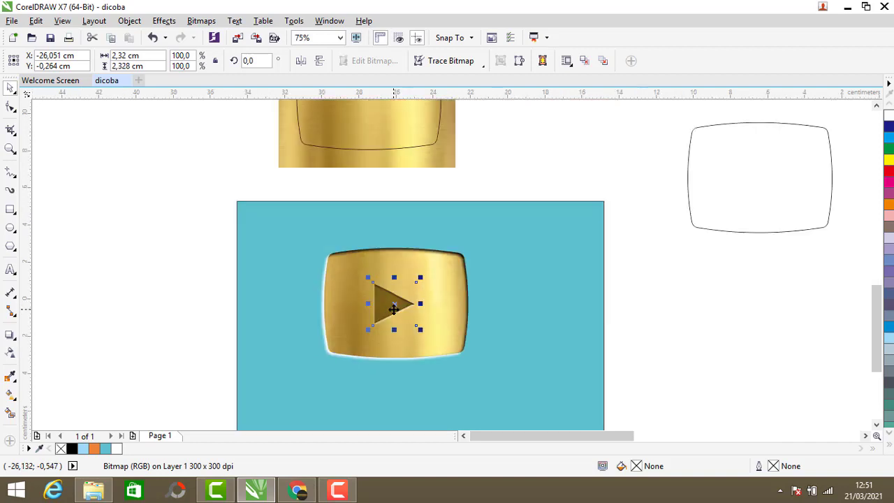
Step: Pull the highlight and shadow frame, the play triangle and the gold shape apart, and undo these moves
{"action": "left_click_drag", "start_coordinate": [191, 219], "coordinate": [403, 332]}
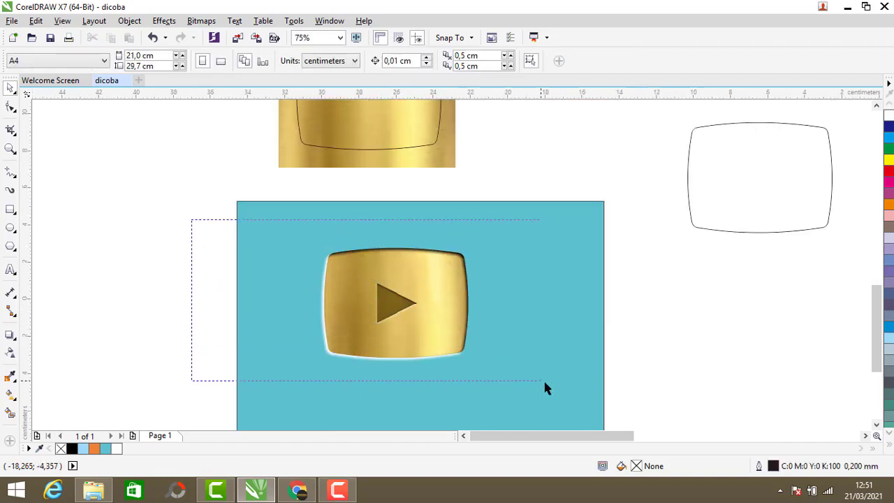
{"action": "left_click_drag", "start_coordinate": [568, 399], "coordinate": [574, 401]}
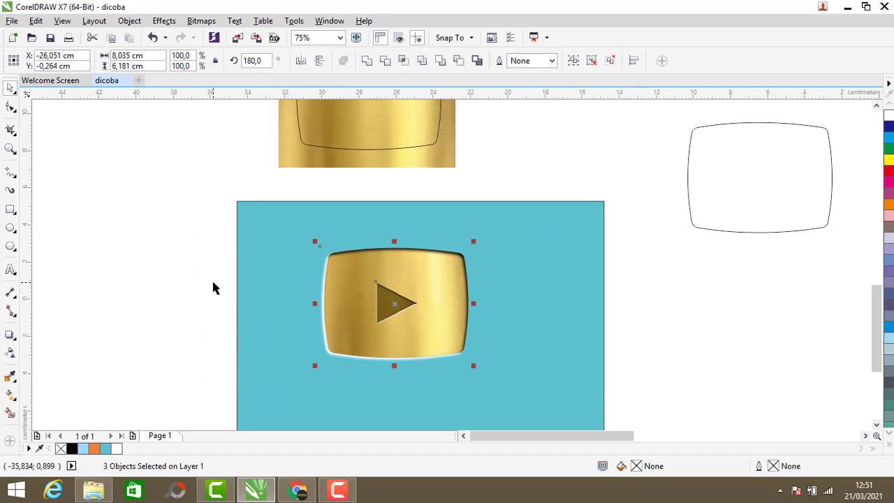
{"action": "left_click", "coordinate": [213, 285]}
{"action": "left_click_drag", "start_coordinate": [399, 313], "coordinate": [325, 279]}
{"action": "left_click_drag", "start_coordinate": [391, 318], "coordinate": [573, 321]}
{"action": "left_click_drag", "start_coordinate": [466, 266], "coordinate": [498, 204]}
{"action": "left_click", "coordinate": [156, 39]}
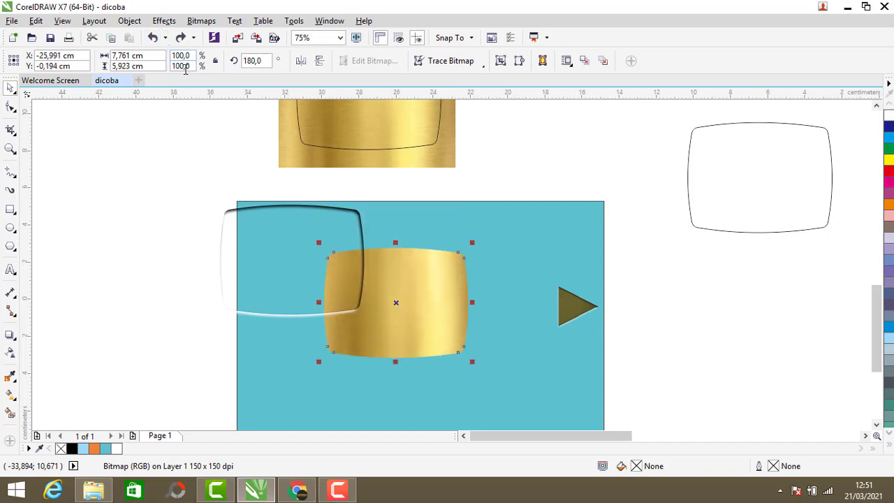
{"action": "left_click", "coordinate": [153, 39]}
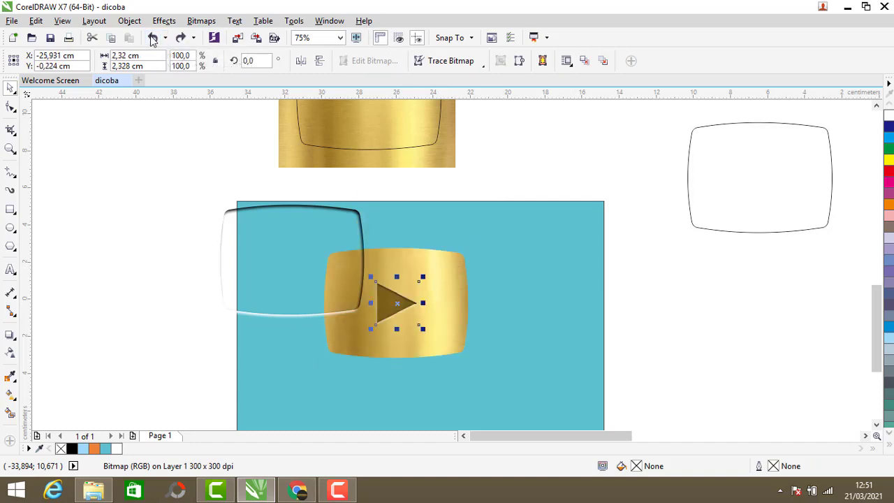
{"action": "left_click", "coordinate": [153, 39]}
Step: Group the gold shape, its highlight and shadow frame, and the play triangle, keeping the group in its original place
{"action": "left_click_drag", "start_coordinate": [177, 194], "coordinate": [598, 398]}
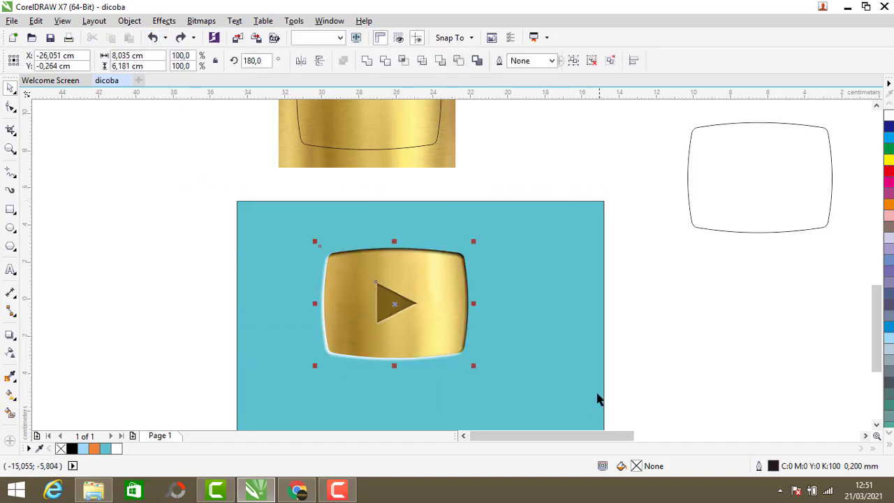
{"action": "left_click", "coordinate": [574, 64]}
{"action": "left_click_drag", "start_coordinate": [372, 305], "coordinate": [531, 298]}
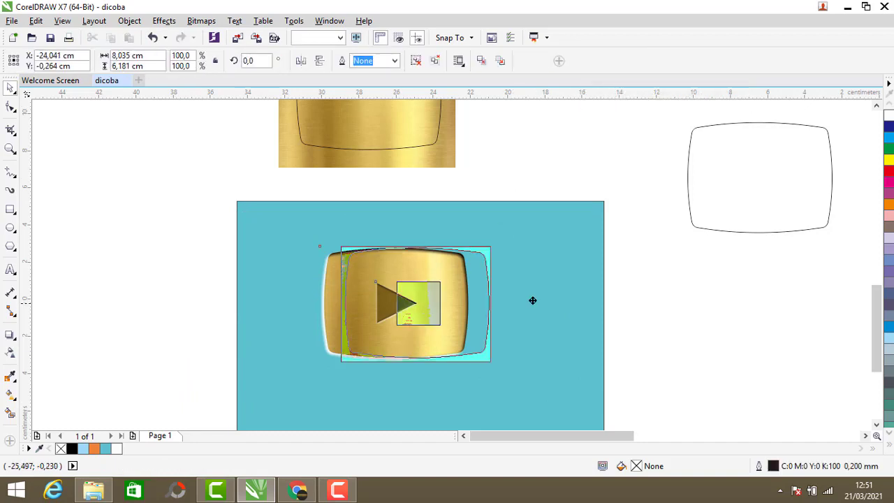
{"action": "left_click", "coordinate": [153, 40]}
Step: Move the grouped gold play button onto the upper middle of the blank paper texture beside the finished logo
{"action": "scroll", "coordinate": [222, 292], "scroll_direction": "down", "scroll_amount": 3}
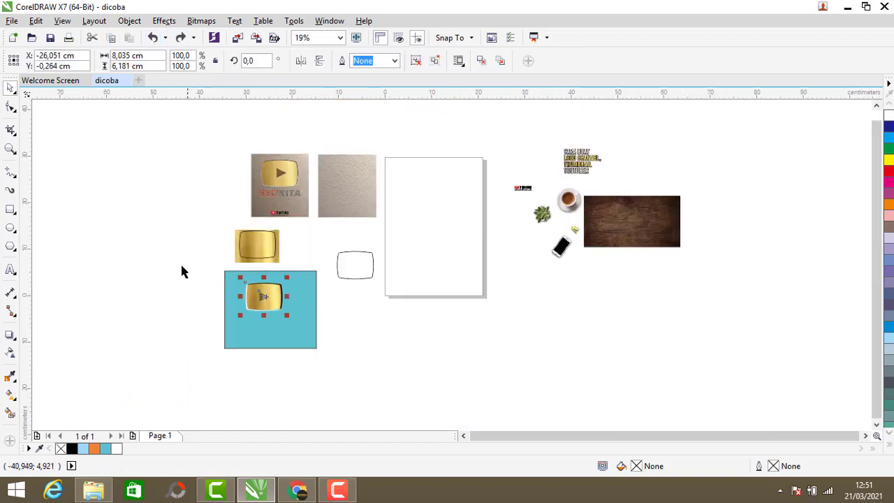
{"action": "left_click", "coordinate": [182, 271]}
{"action": "left_click", "coordinate": [339, 194]}
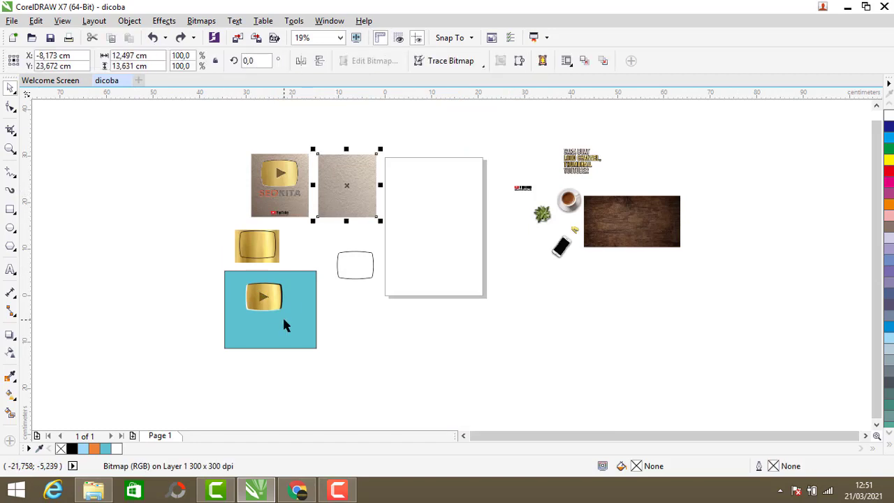
{"action": "left_click", "coordinate": [331, 318]}
{"action": "left_click_drag", "start_coordinate": [263, 297], "coordinate": [346, 166]}
{"action": "scroll", "coordinate": [347, 176], "scroll_direction": "up", "scroll_amount": 4}
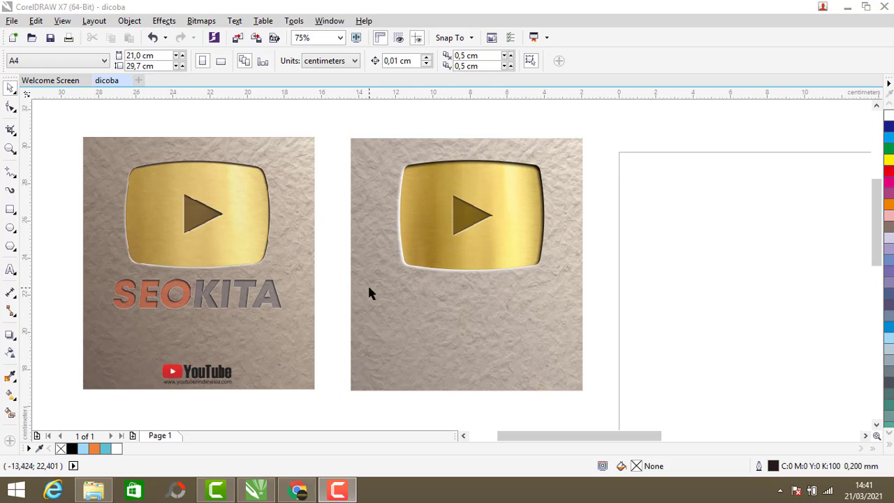
Step: Move the YouTube logo with its web address to the bottom middle of the new paper texture
{"action": "scroll", "coordinate": [339, 273], "scroll_direction": "down", "scroll_amount": 4}
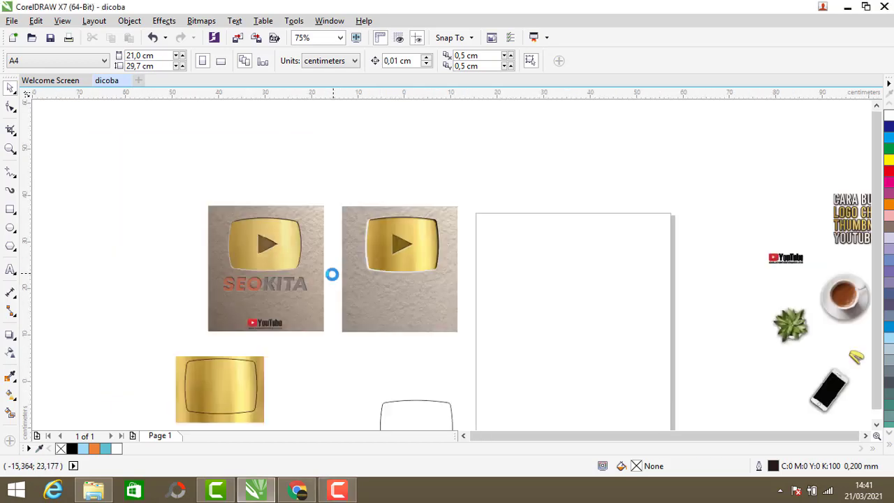
{"action": "left_click", "coordinate": [562, 267]}
{"action": "scroll", "coordinate": [481, 274], "scroll_direction": "up", "scroll_amount": 2}
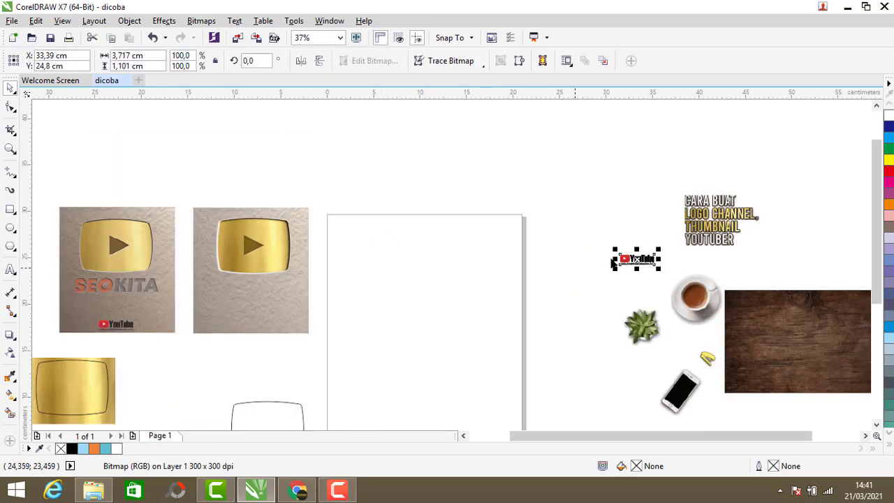
{"action": "left_click_drag", "start_coordinate": [636, 259], "coordinate": [249, 323]}
{"action": "scroll", "coordinate": [251, 339], "scroll_direction": "up", "scroll_amount": 6}
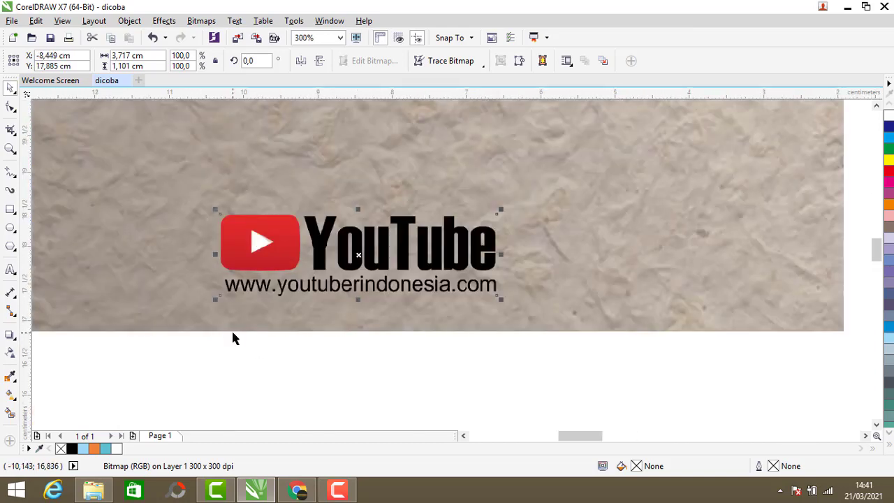
{"action": "left_click", "coordinate": [233, 338]}
{"action": "scroll", "coordinate": [336, 265], "scroll_direction": "down", "scroll_amount": 2}
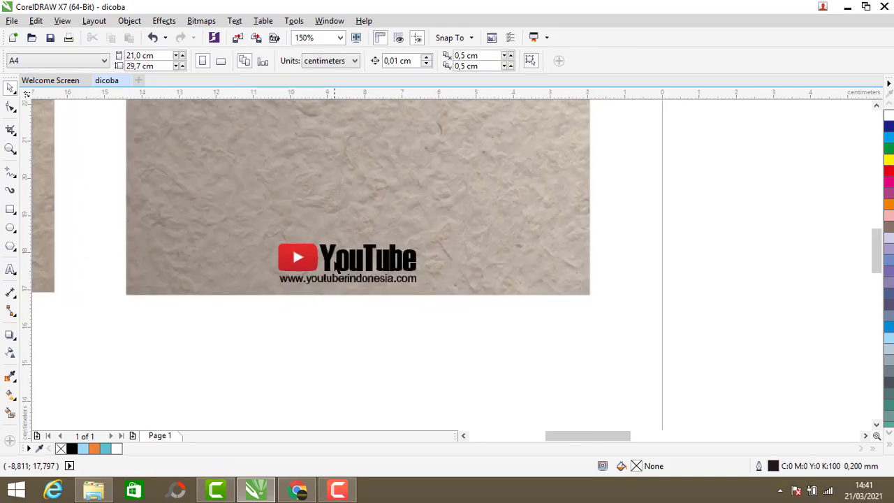
Step: Delete the gold texture with its outline and the remaining spare play-button outline below the logos
{"action": "scroll", "coordinate": [336, 266], "scroll_direction": "down", "scroll_amount": 4}
{"action": "scroll", "coordinate": [197, 302], "scroll_direction": "up", "scroll_amount": 2}
{"action": "scroll", "coordinate": [79, 296], "scroll_direction": "down", "scroll_amount": 2}
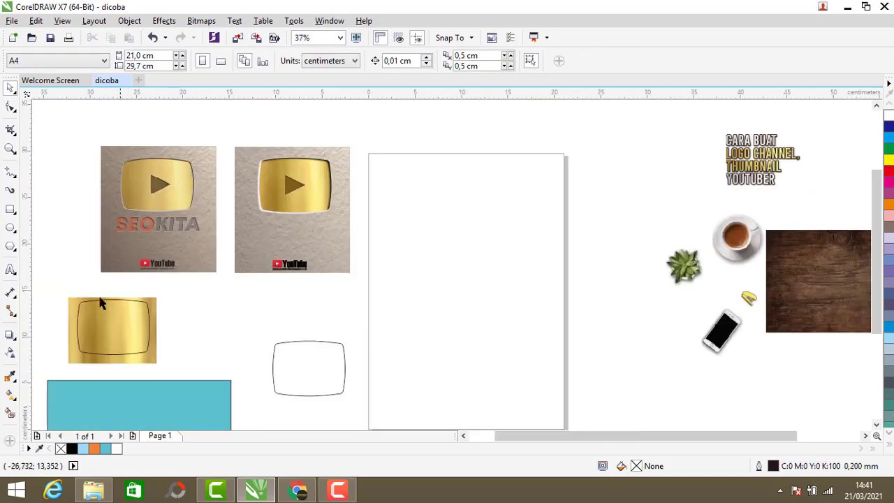
{"action": "left_click_drag", "start_coordinate": [174, 360], "coordinate": [176, 366]}
{"action": "key", "text": "Delete"}
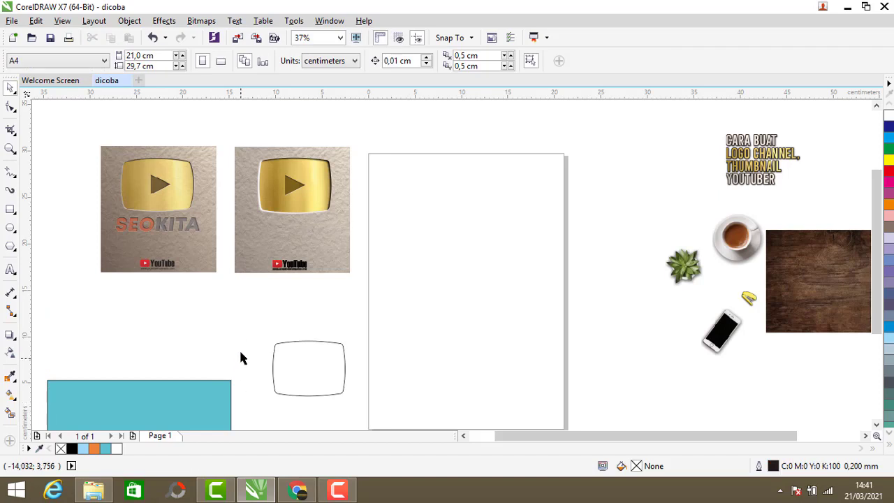
{"action": "left_click_drag", "start_coordinate": [236, 324], "coordinate": [374, 401]}
{"action": "key", "text": "Delete"}
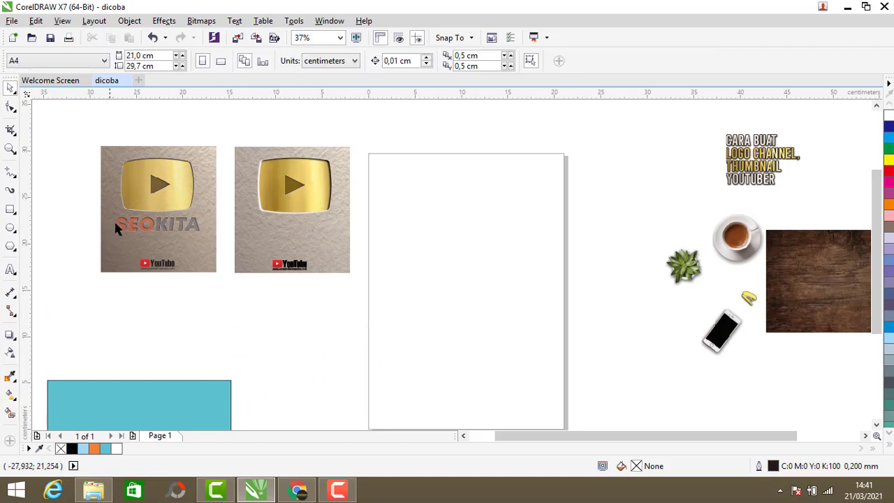
Step: Add the artistic text "SEOKITA" in the empty area below the two paper textures
{"action": "scroll", "coordinate": [146, 227], "scroll_direction": "up", "scroll_amount": 2}
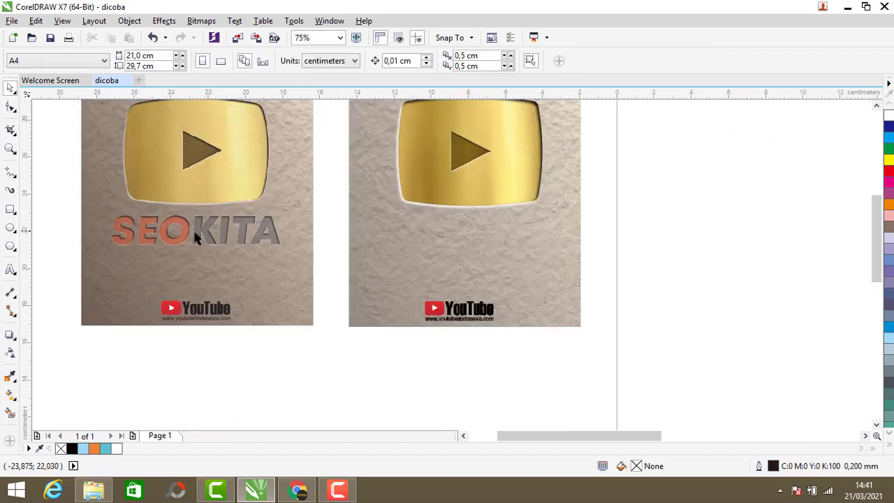
{"action": "left_click", "coordinate": [9, 271]}
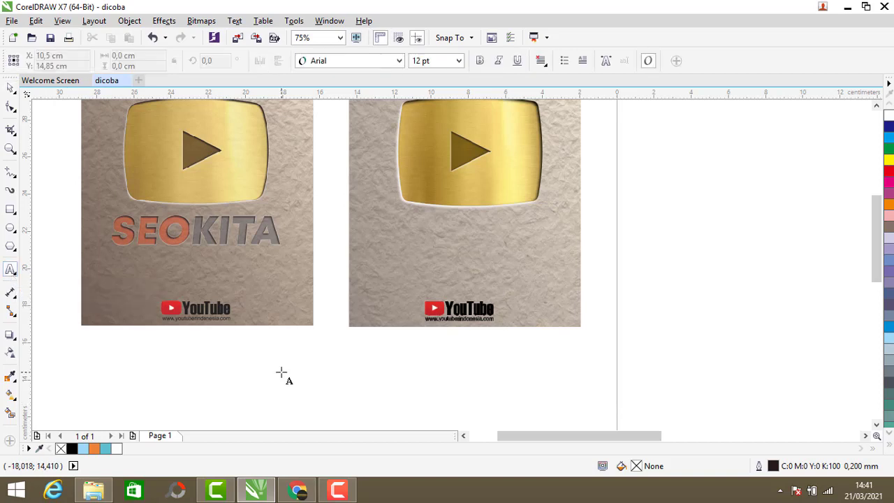
{"action": "left_click", "coordinate": [281, 372]}
{"action": "type", "text": "SEOKITA"}
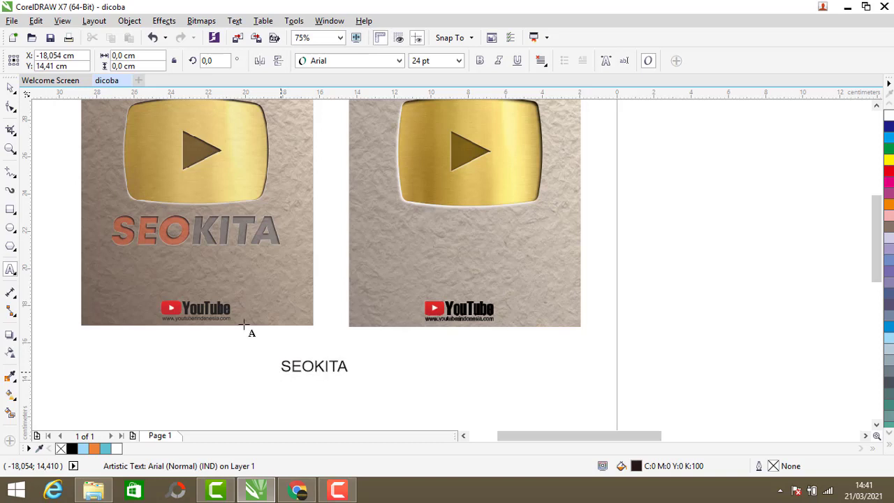
{"action": "key", "text": "Escape"}
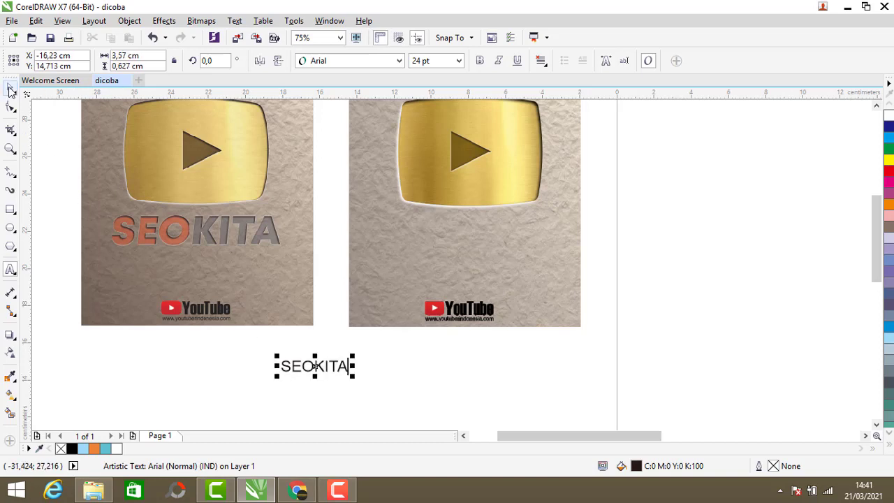
Step: Set the SEOKITA text's font to Mont Heavy DEMO and its size to 57 pt
{"action": "left_click", "coordinate": [400, 62]}
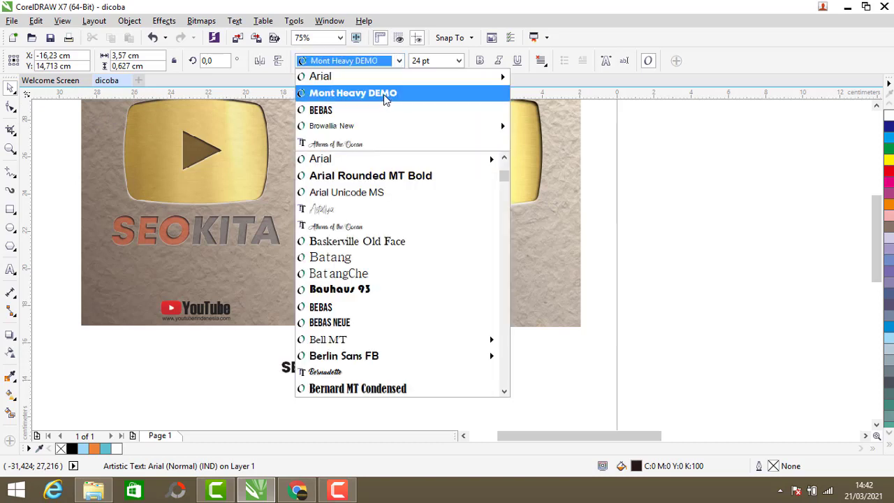
{"action": "left_click", "coordinate": [383, 94]}
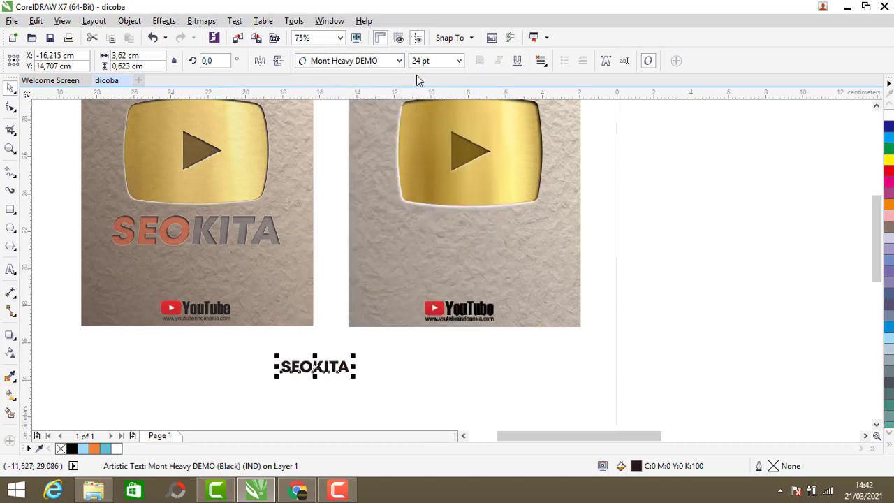
{"action": "left_click", "coordinate": [459, 61]}
{"action": "scroll", "coordinate": [361, 274], "scroll_direction": "down", "scroll_amount": 1}
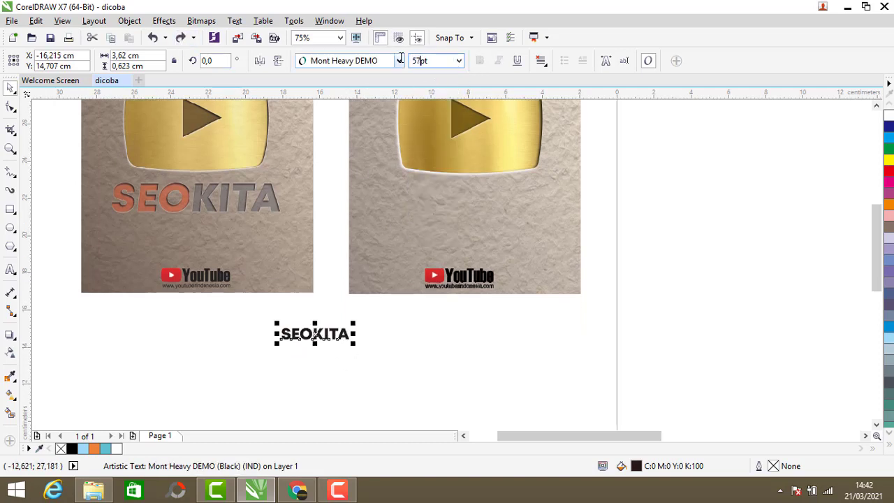
{"action": "key", "text": "Return"}
Step: Place the SEOKITA text below the gold play button on the new paper texture and skew it into an italic slant
{"action": "left_click_drag", "start_coordinate": [374, 328], "coordinate": [468, 199]}
{"action": "scroll", "coordinate": [469, 200], "scroll_direction": "up", "scroll_amount": 2}
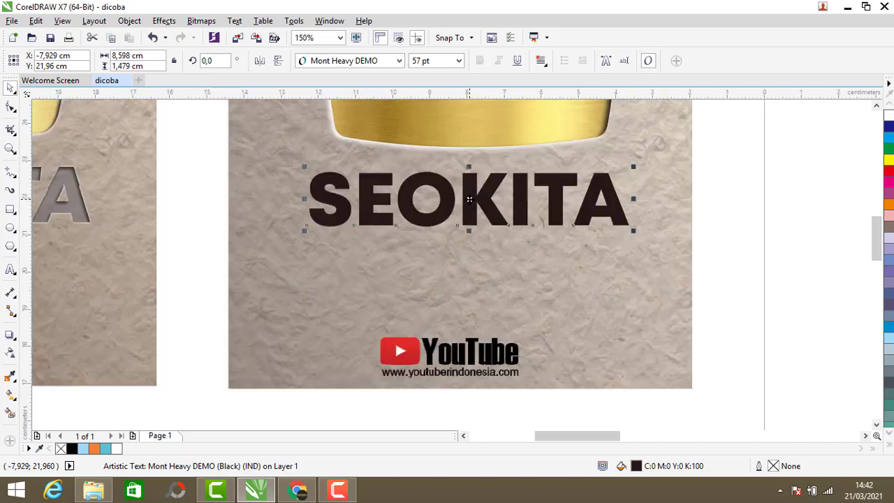
{"action": "scroll", "coordinate": [469, 200], "scroll_direction": "up", "scroll_amount": 2}
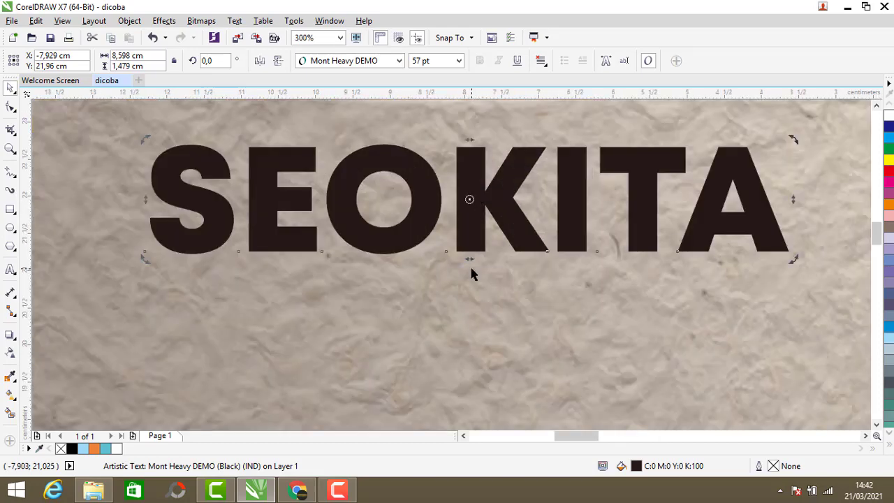
{"action": "left_click_drag", "start_coordinate": [463, 259], "coordinate": [407, 257]}
Step: Move the turquoise rectangle below the new paper texture and place the slanted SEOKITA text on it
{"action": "scroll", "coordinate": [440, 203], "scroll_direction": "down", "scroll_amount": 6}
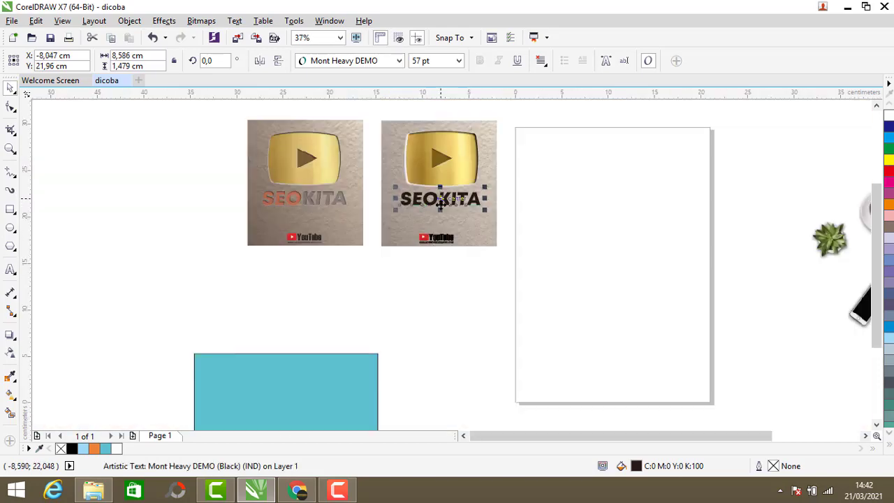
{"action": "left_click_drag", "start_coordinate": [323, 395], "coordinate": [445, 321]}
{"action": "left_click", "coordinate": [273, 285]}
{"action": "left_click_drag", "start_coordinate": [415, 202], "coordinate": [396, 339]}
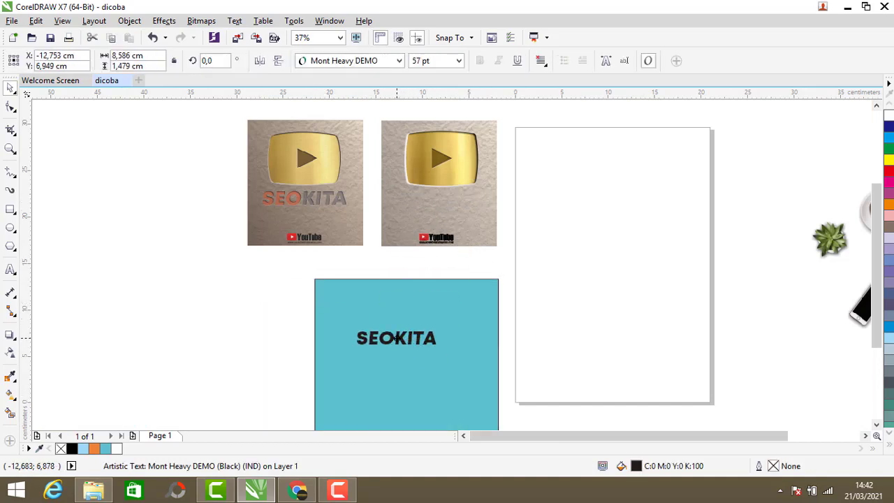
{"action": "left_click", "coordinate": [235, 317]}
{"action": "scroll", "coordinate": [384, 286], "scroll_direction": "down", "scroll_amount": 3}
{"action": "scroll", "coordinate": [331, 205], "scroll_direction": "up", "scroll_amount": 3}
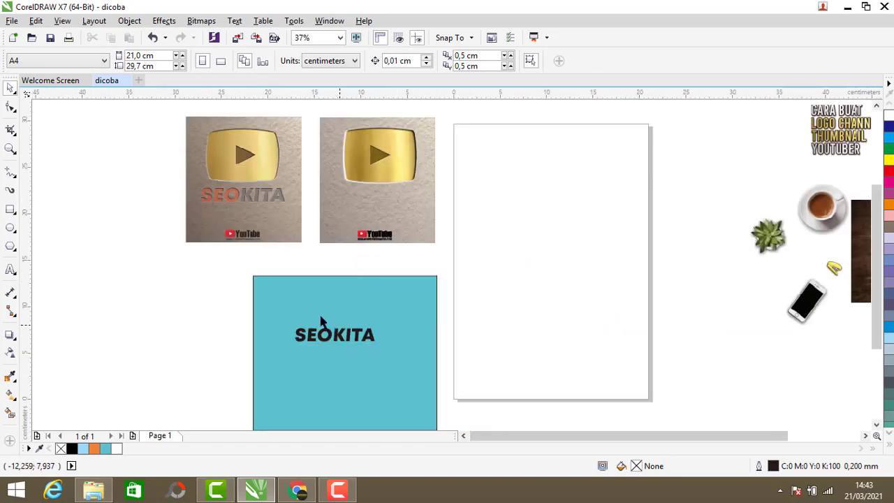
{"action": "scroll", "coordinate": [326, 347], "scroll_direction": "up", "scroll_amount": 2}
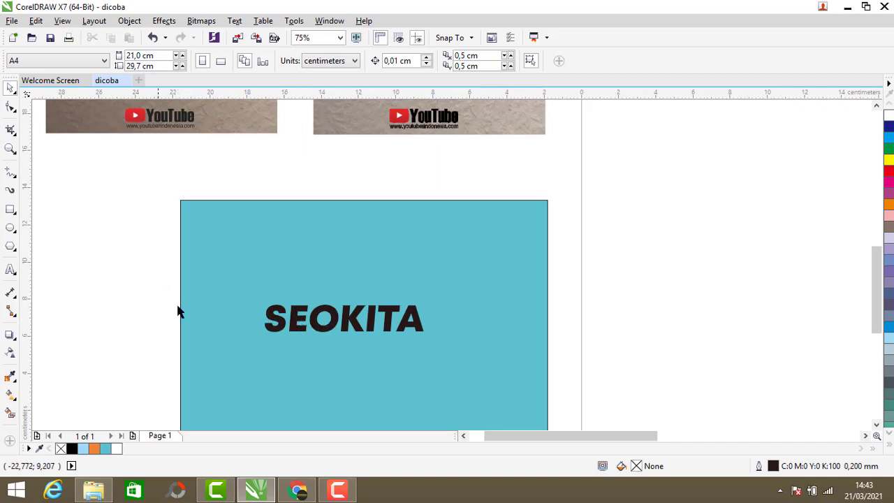
Step: Duplicate the slanted SEOKITA text twice and place both copies to the right of the turquoise rectangle
{"action": "scroll", "coordinate": [342, 286], "scroll_direction": "down", "scroll_amount": 2}
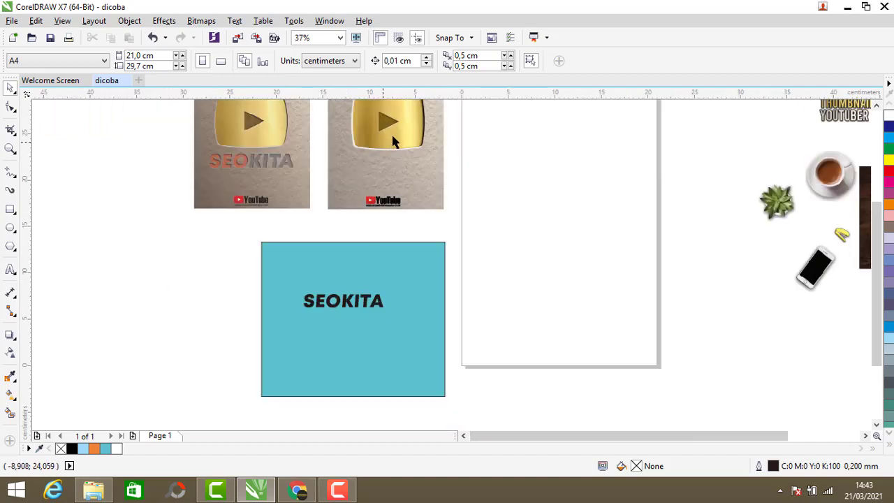
{"action": "scroll", "coordinate": [614, 199], "scroll_direction": "up", "scroll_amount": 2}
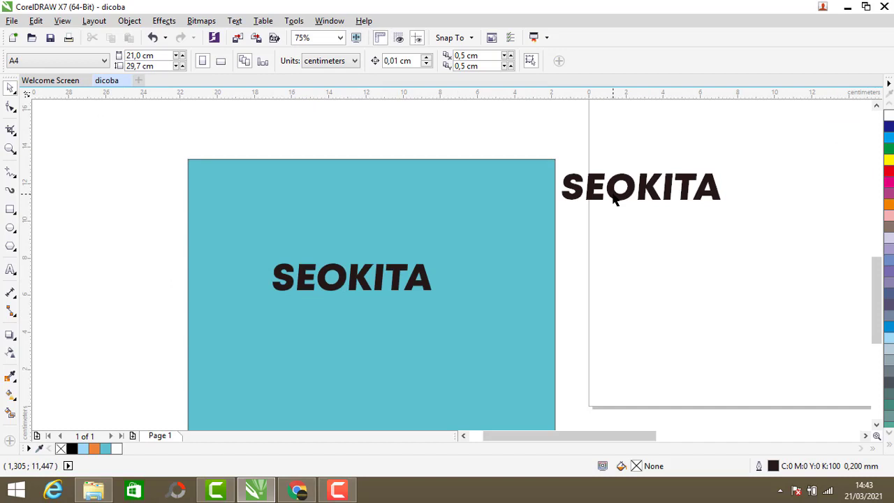
{"action": "left_click", "coordinate": [356, 277]}
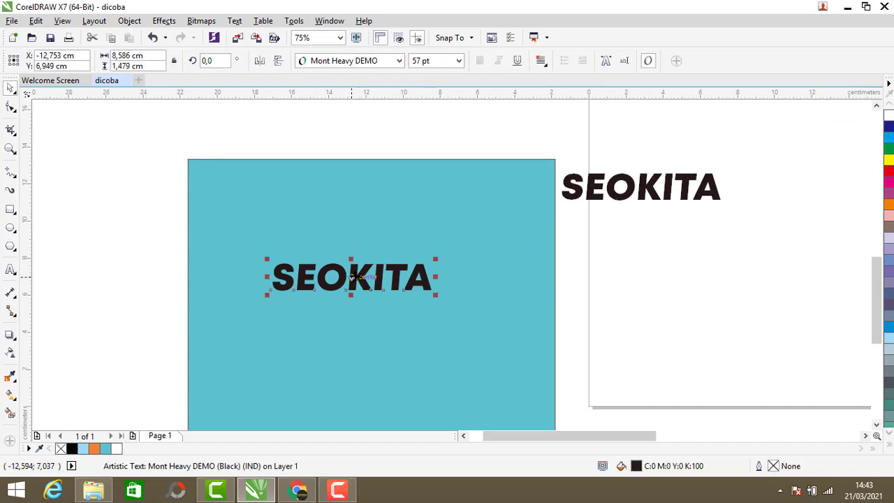
{"action": "left_click_drag", "start_coordinate": [351, 278], "coordinate": [660, 275]}
{"action": "left_click", "coordinate": [685, 252]}
{"action": "left_click", "coordinate": [688, 295]}
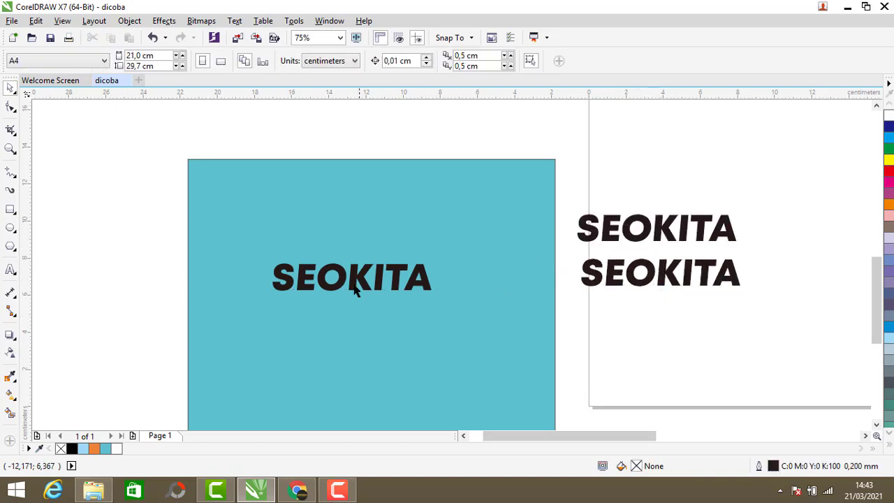
Step: Draw a rectangle about 14.8 by 6.6 cm around the SEOKITA text, filled C100 M100 Y100 K100 with no outline
{"action": "left_click", "coordinate": [351, 278]}
{"action": "left_click_drag", "start_coordinate": [351, 278], "coordinate": [352, 256]}
{"action": "left_click", "coordinate": [11, 209]}
{"action": "left_click_drag", "start_coordinate": [220, 204], "coordinate": [494, 326]}
{"action": "left_click", "coordinate": [888, 450]}
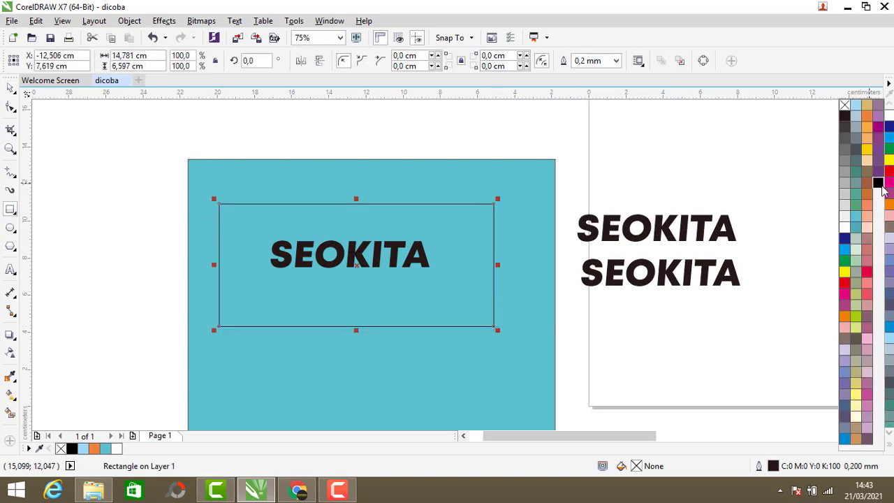
{"action": "left_click", "coordinate": [845, 250]}
{"action": "left_click", "coordinate": [616, 61]}
{"action": "left_click", "coordinate": [583, 75]}
{"action": "left_click", "coordinate": [10, 87]}
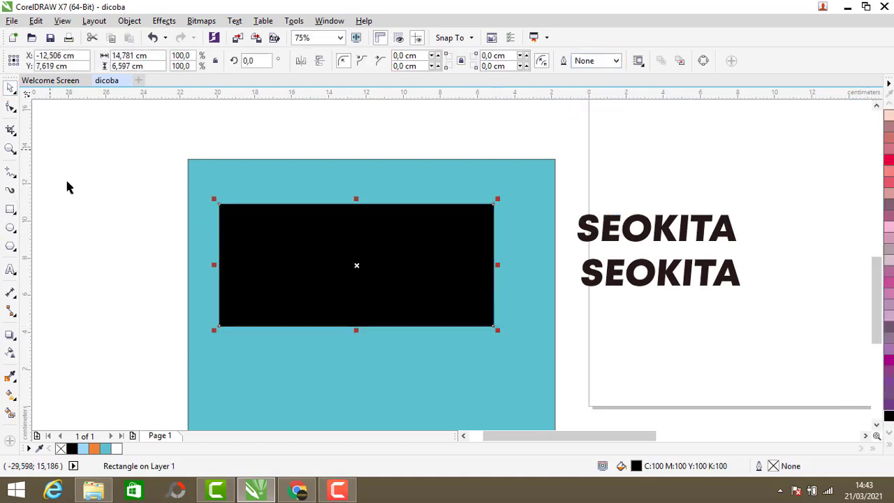
Step: Place the hidden SEOKITA text in front of the black rectangle's centre, filled C0 M40 Y0 K20 with a C0 M60 Y80 K0 outline
{"action": "left_click_drag", "start_coordinate": [109, 210], "coordinate": [493, 333]}
{"action": "left_click", "coordinate": [888, 226]}
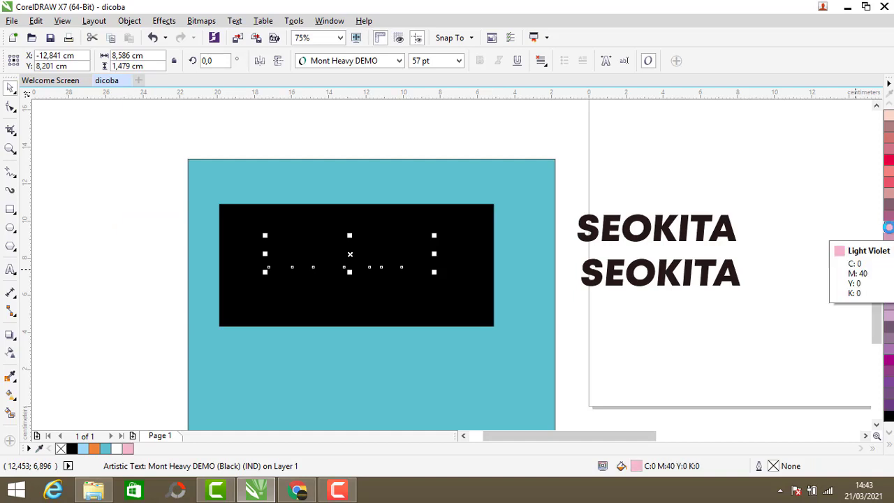
{"action": "left_click", "coordinate": [129, 21]}
{"action": "mouse_move", "coordinate": [329, 154]}
{"action": "left_click", "coordinate": [436, 189]}
{"action": "left_click", "coordinate": [349, 256]}
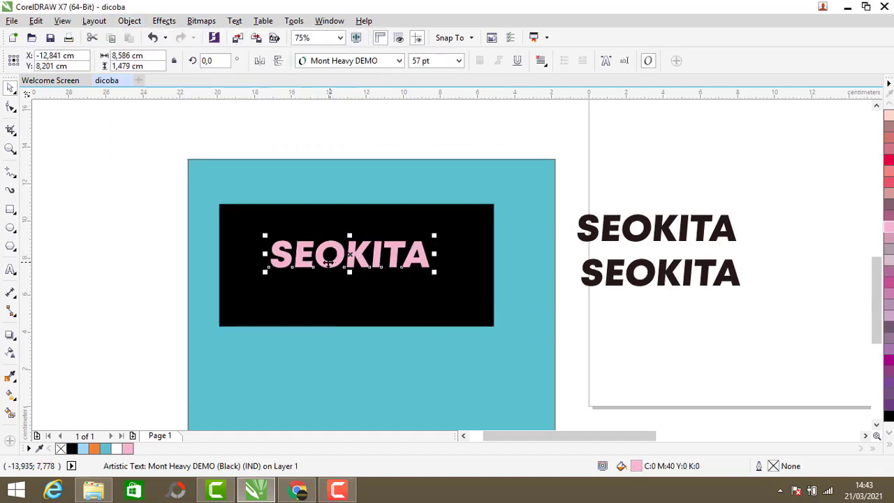
{"action": "left_click_drag", "start_coordinate": [349, 256], "coordinate": [351, 264]}
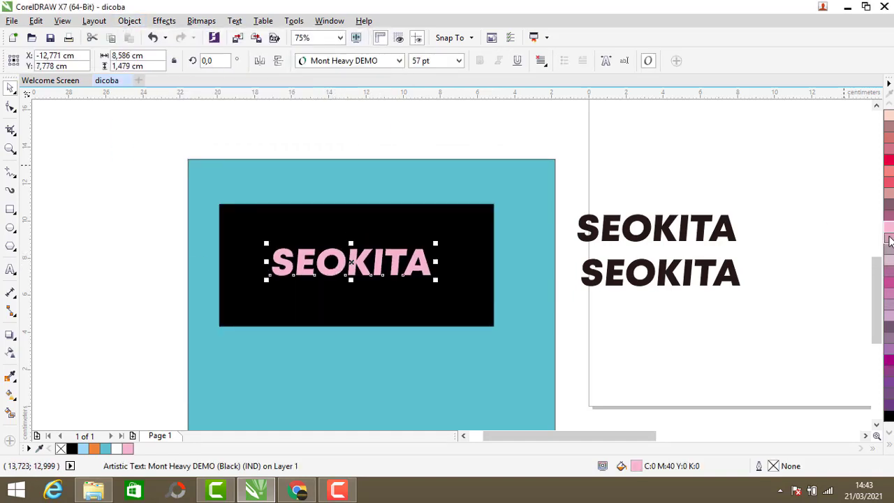
{"action": "left_click", "coordinate": [890, 240]}
{"action": "left_click", "coordinate": [889, 444]}
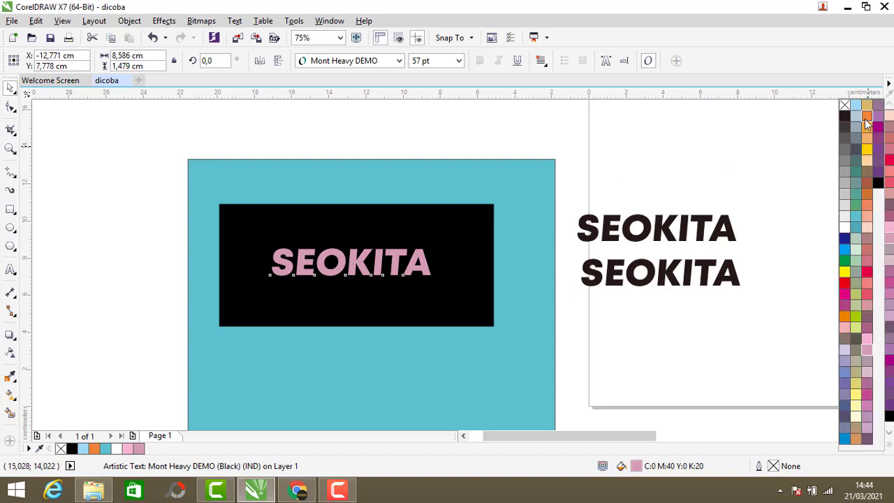
Step: Cut the pink SEOKITA lettering out of the black rectangle and move the pink text aside below the black copies
{"action": "left_click_drag", "start_coordinate": [144, 194], "coordinate": [535, 375]}
{"action": "key", "text": "ctrl+l"}
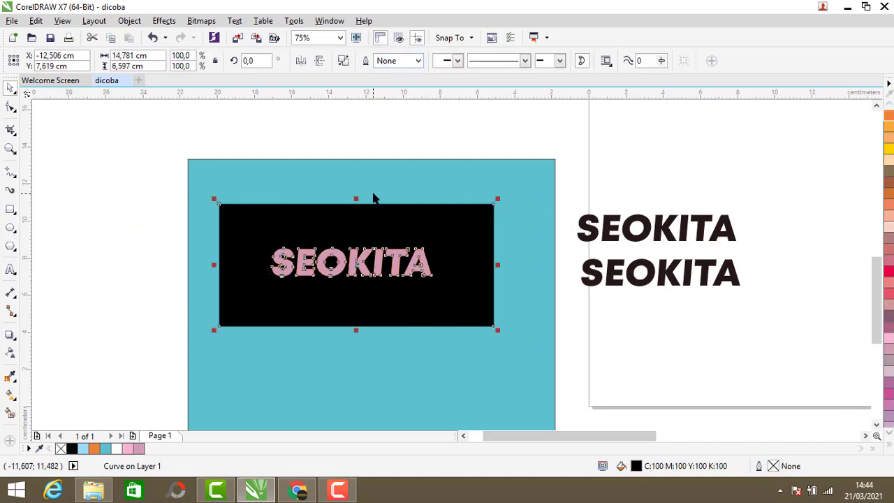
{"action": "left_click_drag", "start_coordinate": [378, 258], "coordinate": [649, 319]}
{"action": "left_click", "coordinate": [262, 228]}
Step: Set the cut-out black shape's outline to None and convert it to a 300 dpi CMYK bitmap with transparent background
{"action": "left_click", "coordinate": [418, 61]}
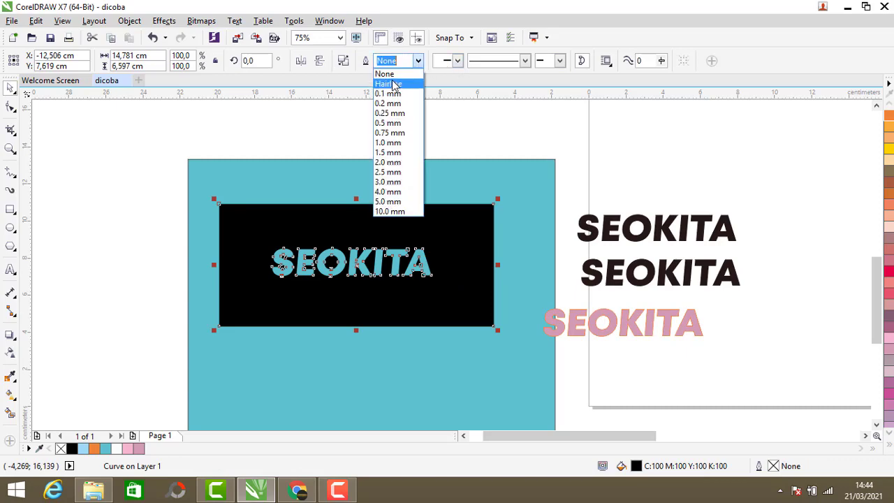
{"action": "left_click", "coordinate": [391, 74]}
{"action": "left_click", "coordinate": [114, 182]}
{"action": "left_click", "coordinate": [258, 229]}
{"action": "left_click", "coordinate": [203, 22]}
{"action": "left_click", "coordinate": [216, 35]}
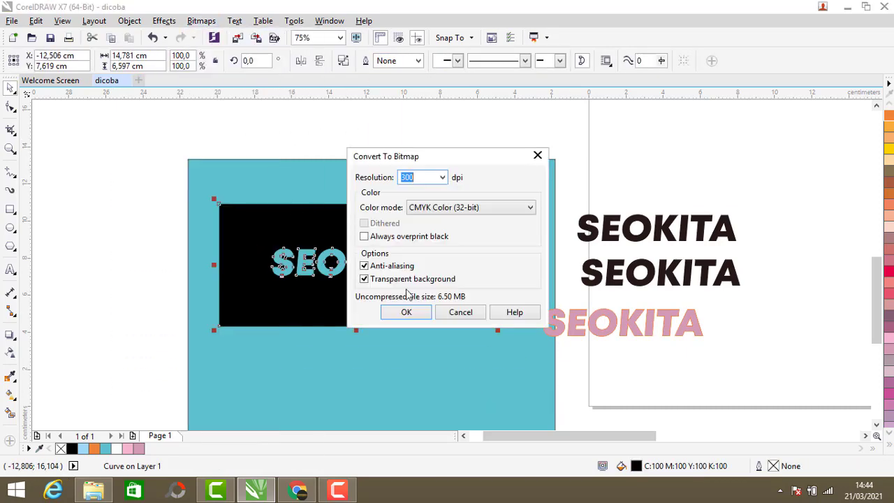
{"action": "left_click", "coordinate": [407, 312]}
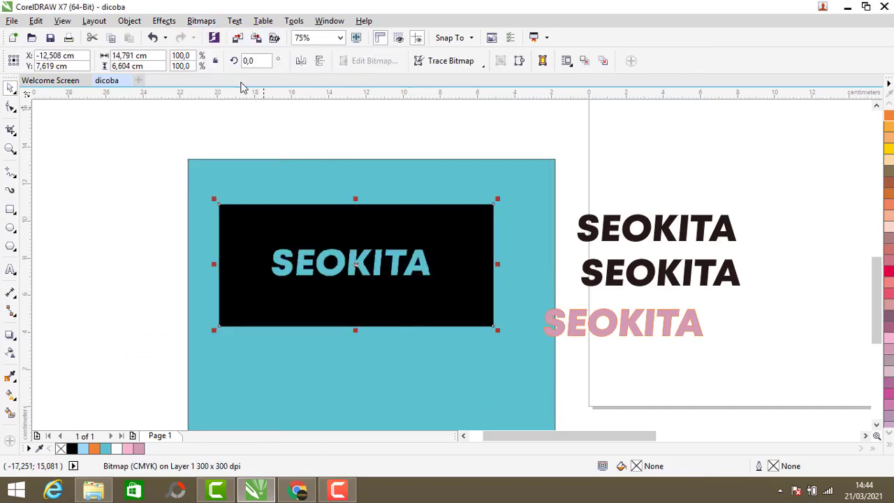
Step: Apply a Gaussian Blur with a radius of 5 pixels to the cut-out black bitmap
{"action": "left_click", "coordinate": [201, 21]}
{"action": "left_click", "coordinate": [415, 309]}
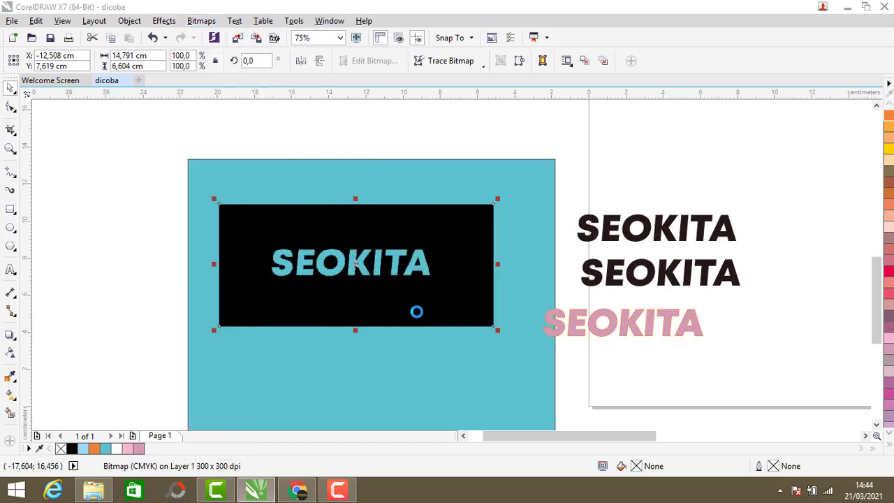
{"action": "scroll", "coordinate": [351, 286], "scroll_direction": "up", "scroll_amount": 2}
{"action": "left_click", "coordinate": [201, 21]}
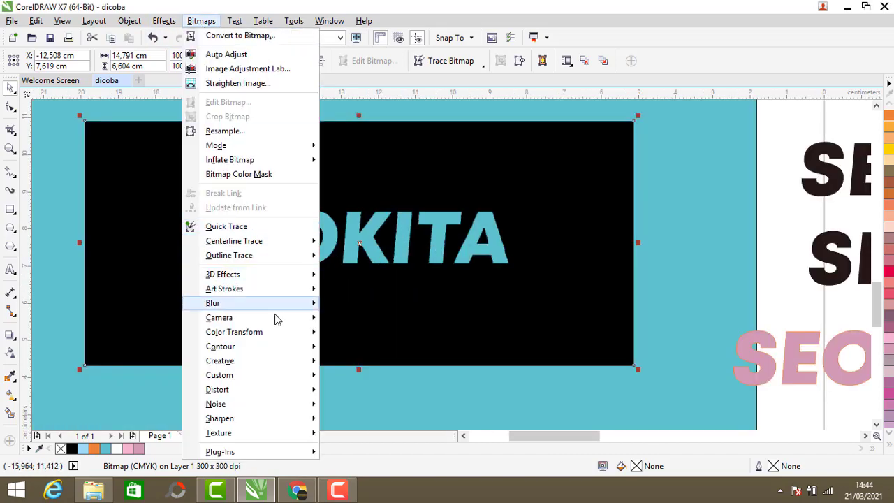
{"action": "mouse_move", "coordinate": [230, 303]}
{"action": "left_click", "coordinate": [360, 351]}
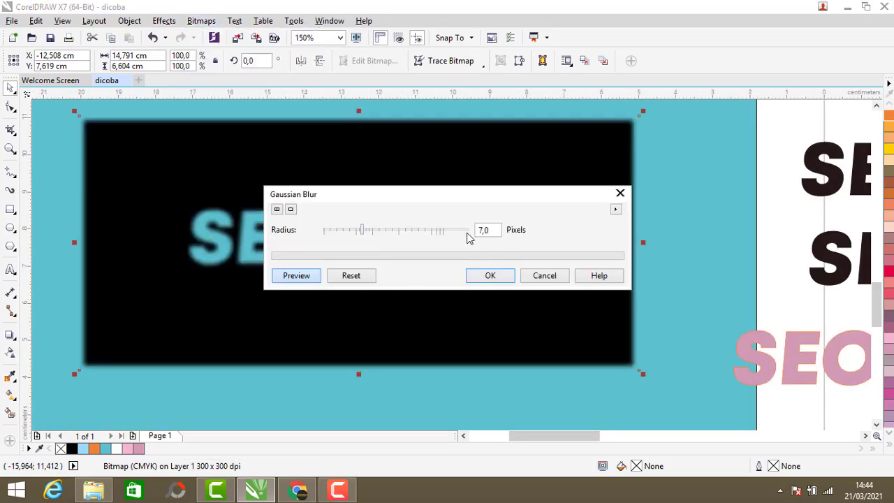
{"action": "left_click_drag", "start_coordinate": [492, 230], "coordinate": [460, 230]}
{"action": "type", "text": "5"}
{"action": "key", "text": "Return"}
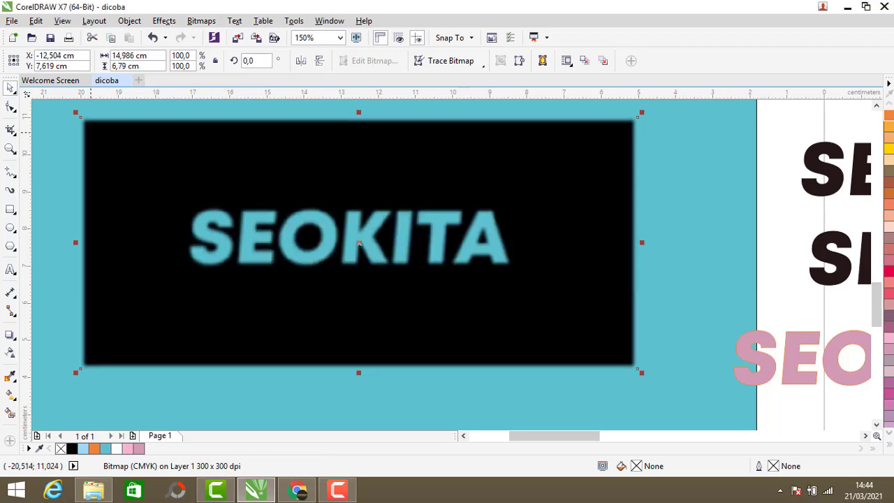
Step: Remove the fill from the pink SEOKITA text and move its outline over the blurred cut-out lettering
{"action": "scroll", "coordinate": [359, 243], "scroll_direction": "down", "scroll_amount": 2}
{"action": "left_click", "coordinate": [586, 292]}
{"action": "left_click", "coordinate": [888, 447]}
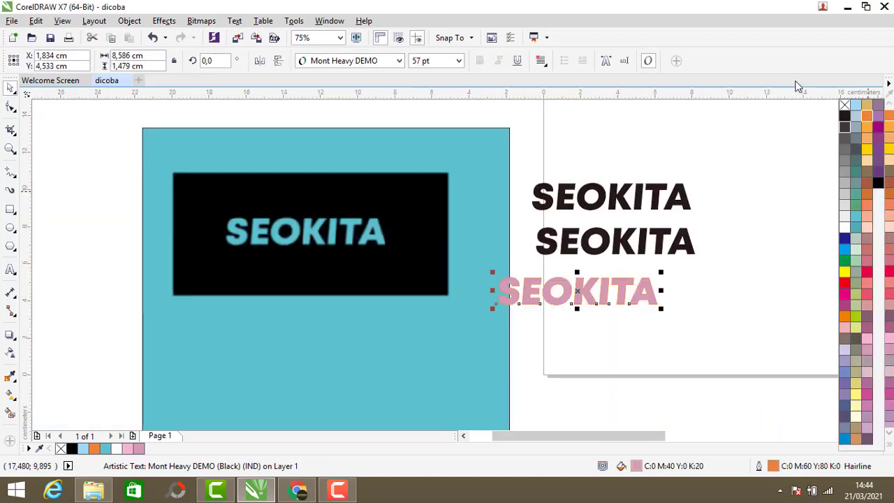
{"action": "left_click", "coordinate": [844, 105]}
{"action": "left_click_drag", "start_coordinate": [578, 291], "coordinate": [313, 227]}
{"action": "scroll", "coordinate": [282, 229], "scroll_direction": "up", "scroll_amount": 2}
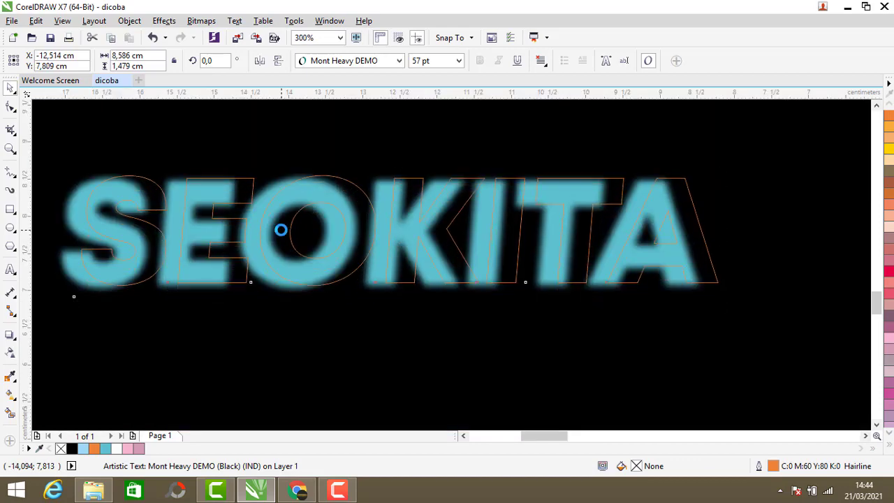
Step: Nudge the outlined SEOKITA text left until it sits slightly above and to the right of the blurred letters
{"action": "key", "text": "Left"}
{"action": "key", "text": "Left"}
{"action": "key", "text": "Left"}
{"action": "key", "text": "Left"}
{"action": "key", "text": "Left"}
{"action": "key", "text": "Left"}
{"action": "key", "text": "Left"}
{"action": "key", "text": "Left"}
{"action": "key", "text": "Left"}
{"action": "key", "text": "Left"}
{"action": "key", "text": "Left"}
{"action": "key", "text": "Left"}
{"action": "key", "text": "Left"}
{"action": "key", "text": "Left"}
{"action": "key", "text": "Left"}
{"action": "key", "text": "Left"}
{"action": "key", "text": "Left"}
{"action": "key", "text": "Left"}
{"action": "key", "text": "Left"}
{"action": "key", "text": "Left"}
{"action": "key", "text": "Up"}
{"action": "key", "text": "Up"}
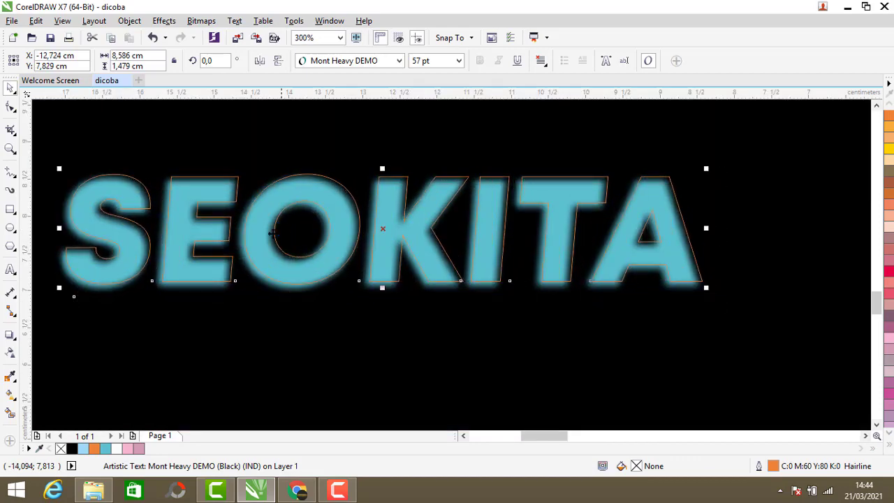
{"action": "key", "text": "Down"}
{"action": "scroll", "coordinate": [266, 237], "scroll_direction": "down", "scroll_amount": 2}
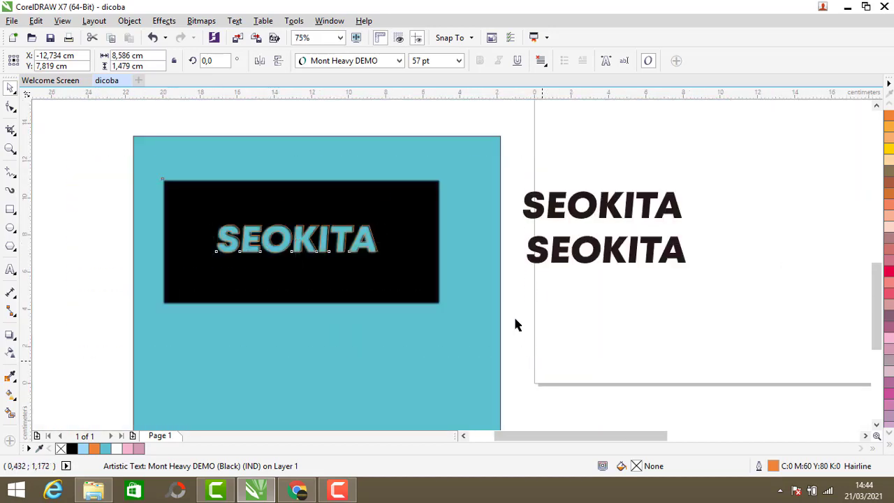
Step: Intersect the blurred black bitmap with the outlined text and move the inner-shadow lettering to the lower part of the turquoise rectangle
{"action": "left_click", "coordinate": [359, 61]}
{"action": "left_click", "coordinate": [290, 247]}
{"action": "left_click_drag", "start_coordinate": [297, 239], "coordinate": [333, 353]}
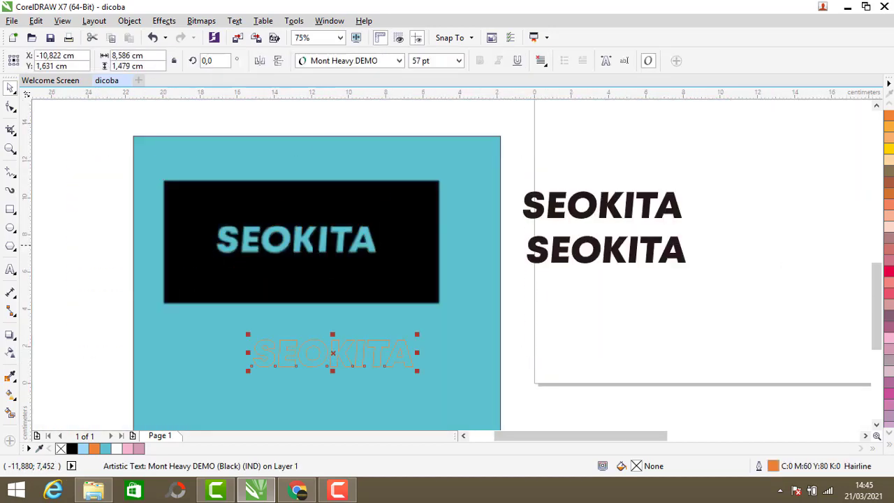
{"action": "left_click_drag", "start_coordinate": [310, 245], "coordinate": [319, 385]}
Step: Move the outlined SEOKITA text above the inner-shadow lettering and delete the leftover blurred black bitmap
{"action": "left_click", "coordinate": [328, 349]}
{"action": "left_click", "coordinate": [444, 169]}
{"action": "left_click_drag", "start_coordinate": [329, 349], "coordinate": [284, 259]}
{"action": "key", "text": "Delete"}
Step: Give the outlined SEOKITA text a white fill and no outline, and convert it to a 300 dpi CMYK bitmap
{"action": "left_click", "coordinate": [889, 444]}
{"action": "left_click", "coordinate": [845, 228]}
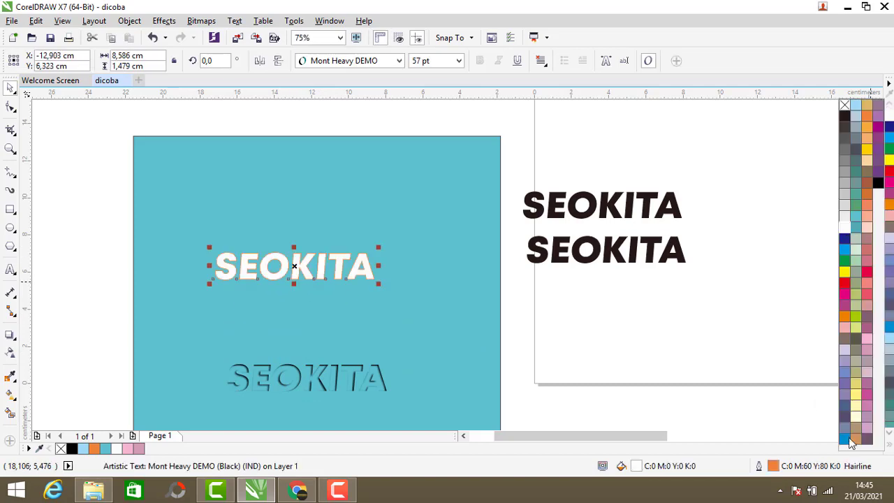
{"action": "left_click", "coordinate": [844, 105]}
{"action": "left_click", "coordinate": [845, 230]}
{"action": "left_click", "coordinate": [393, 315]}
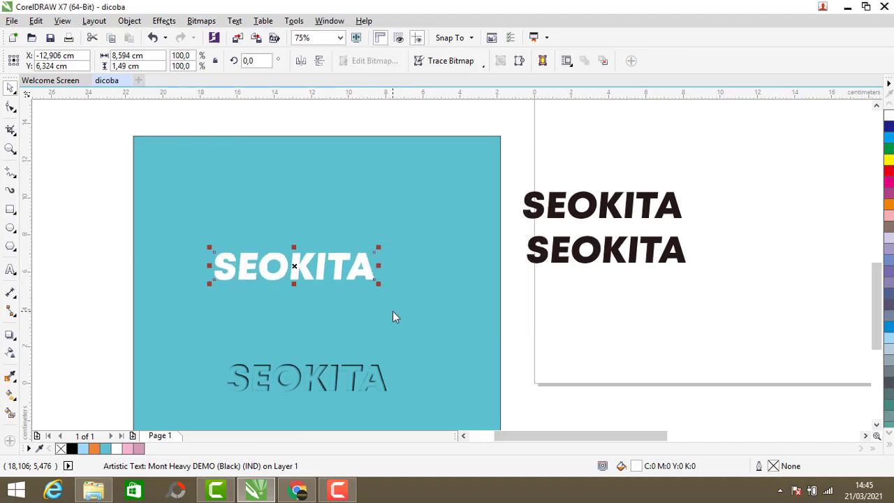
Step: Apply a Gaussian Blur with a radius of 5 pixels to the white SEOKITA bitmap
{"action": "left_click", "coordinate": [202, 21]}
{"action": "mouse_move", "coordinate": [291, 303]}
{"action": "left_click", "coordinate": [359, 319]}
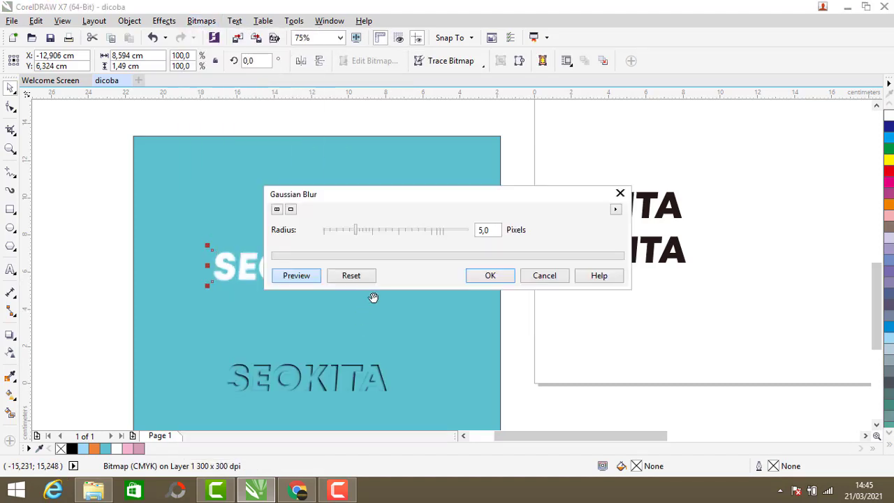
{"action": "key", "text": "Return"}
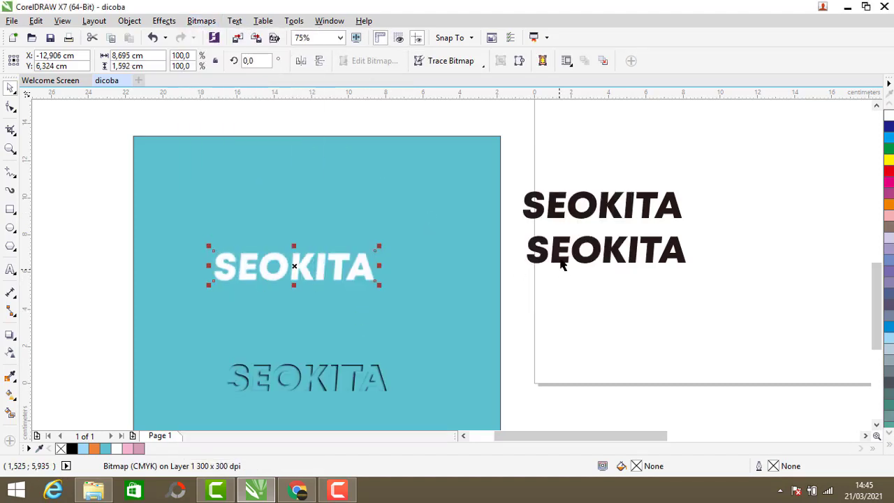
Step: Give the lower black SEOKITA copy a yellow C0 M20 Y100 K0 hairline outline and no fill
{"action": "left_click", "coordinate": [561, 260]}
{"action": "left_click", "coordinate": [889, 445]}
{"action": "left_click", "coordinate": [845, 105]}
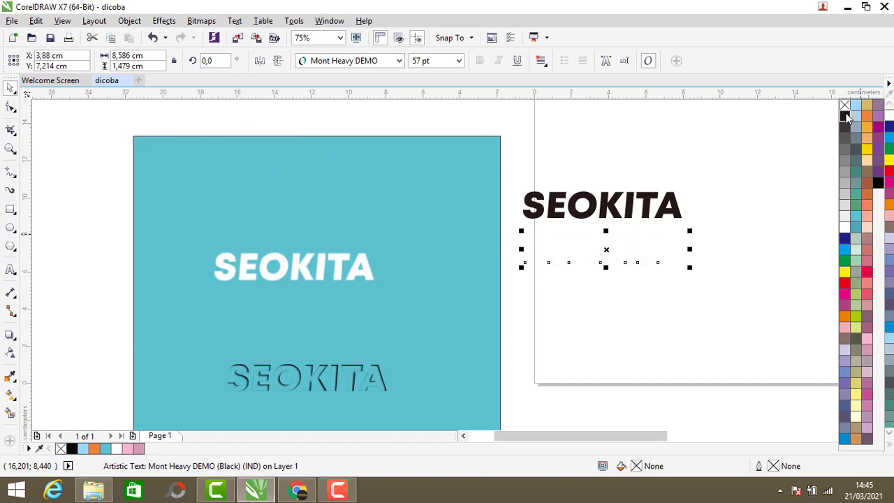
{"action": "left_click", "coordinate": [845, 115]}
{"action": "right_click", "coordinate": [869, 149]}
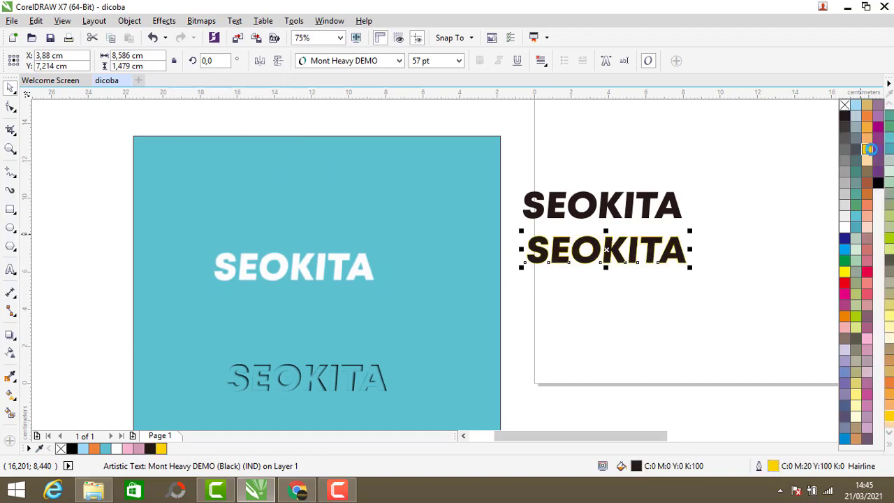
{"action": "left_click", "coordinate": [845, 105]}
Step: Place the yellow outlined SEOKITA text exactly over the blurred white lettering
{"action": "left_click_drag", "start_coordinate": [591, 253], "coordinate": [295, 265]}
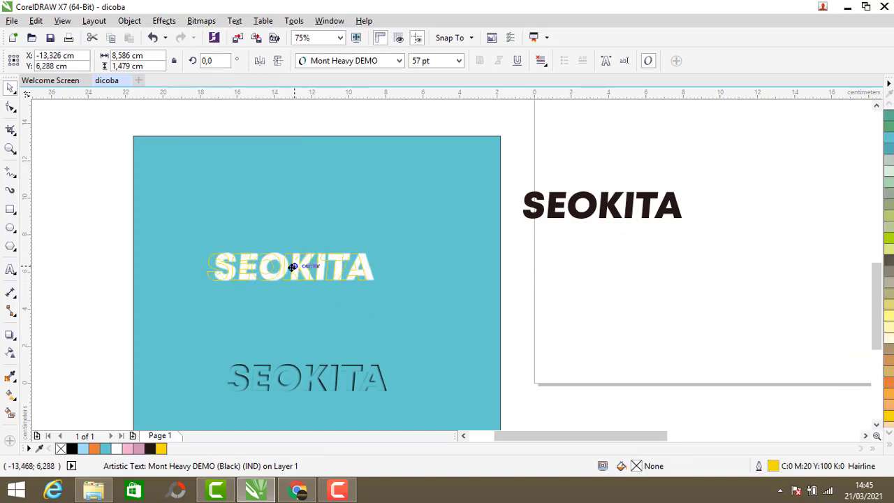
{"action": "scroll", "coordinate": [293, 269], "scroll_direction": "up", "scroll_amount": 2}
{"action": "scroll", "coordinate": [225, 282], "scroll_direction": "up", "scroll_amount": 2}
{"action": "left_click", "coordinate": [129, 20]}
{"action": "left_click", "coordinate": [393, 193]}
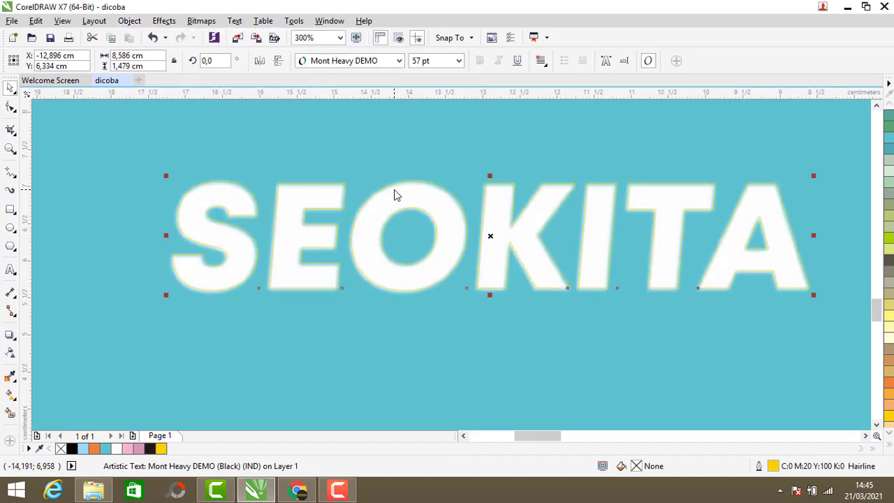
Step: Trim the blurred white lettering with the yellow outlined text, leaving only the white edge glow, and move the yellow outline aside
{"action": "scroll", "coordinate": [394, 194], "scroll_direction": "down", "scroll_amount": 2}
{"action": "left_click_drag", "start_coordinate": [90, 165], "coordinate": [653, 290]}
{"action": "left_click", "coordinate": [457, 61]}
{"action": "left_click", "coordinate": [94, 206]}
{"action": "scroll", "coordinate": [190, 226], "scroll_direction": "down", "scroll_amount": 2}
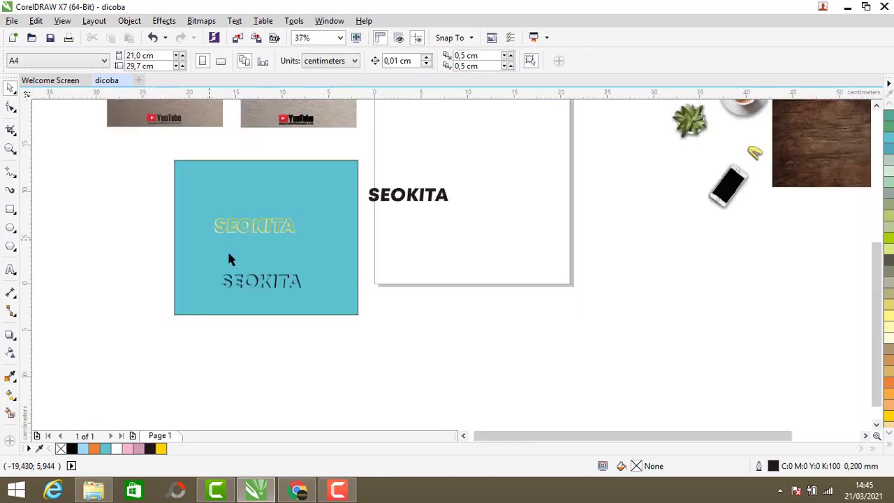
{"action": "left_click_drag", "start_coordinate": [244, 229], "coordinate": [339, 243]}
Step: Move the white edge glow onto the inner-shadow SEOKITA lettering and nudge it into line with the letter edges
{"action": "left_click", "coordinate": [256, 231]}
{"action": "left_click", "coordinate": [254, 280]}
{"action": "key", "text": "Down"}
{"action": "key", "text": "Up"}
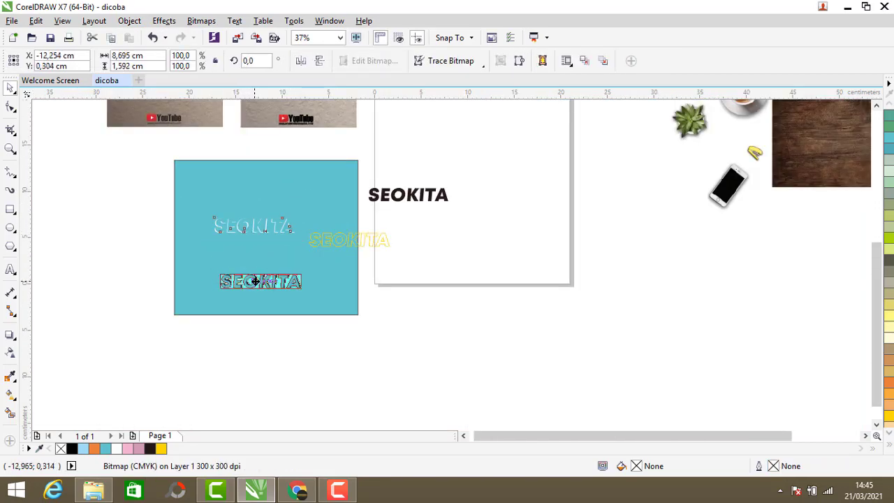
{"action": "scroll", "coordinate": [236, 286], "scroll_direction": "up", "scroll_amount": 2}
{"action": "scroll", "coordinate": [236, 286], "scroll_direction": "up", "scroll_amount": 2}
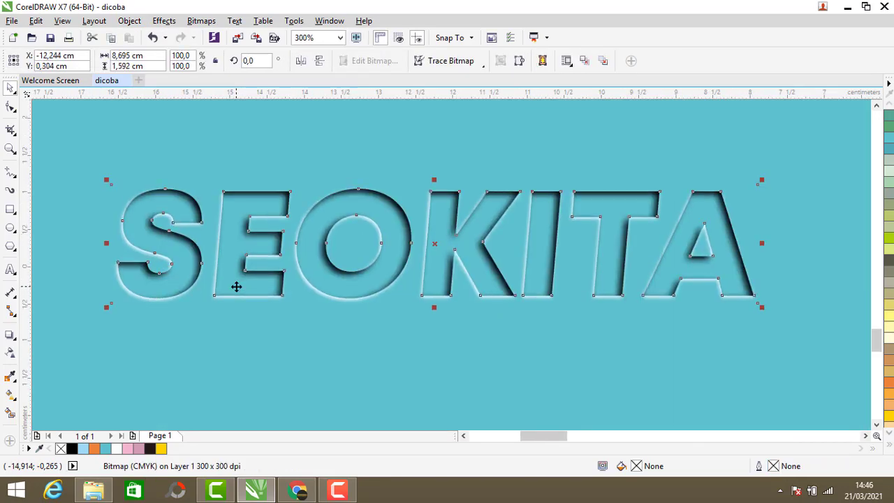
{"action": "scroll", "coordinate": [460, 193], "scroll_direction": "up", "scroll_amount": 4}
{"action": "scroll", "coordinate": [460, 192], "scroll_direction": "down", "scroll_amount": 6}
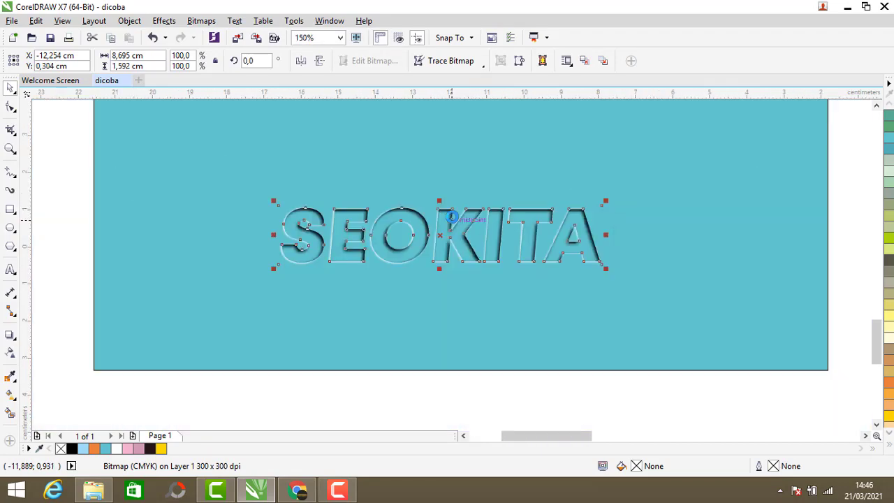
Step: Move the yellow outlined SEOKITA text onto the turquoise rectangle, just above the inner-shadow lettering
{"action": "left_click", "coordinate": [194, 196]}
{"action": "scroll", "coordinate": [325, 215], "scroll_direction": "down", "scroll_amount": 2}
{"action": "scroll", "coordinate": [492, 218], "scroll_direction": "up", "scroll_amount": 2}
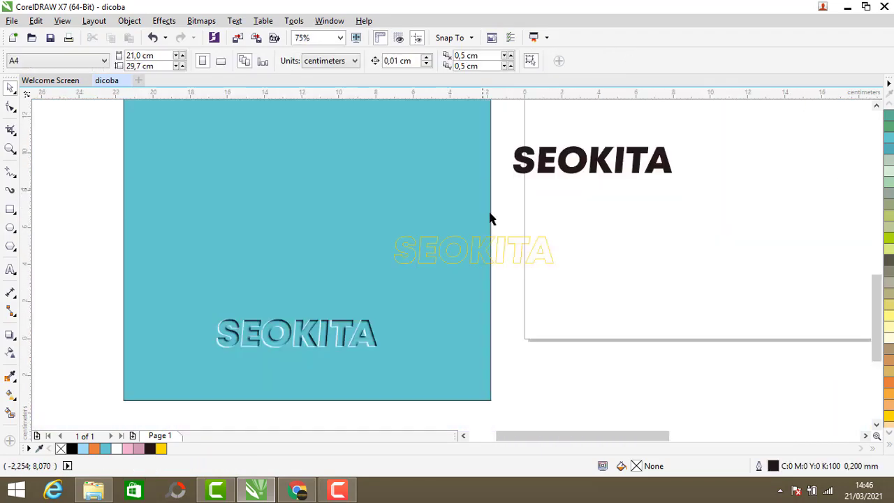
{"action": "left_click_drag", "start_coordinate": [467, 252], "coordinate": [269, 293]}
{"action": "key", "text": "Escape"}
{"action": "scroll", "coordinate": [267, 308], "scroll_direction": "up", "scroll_amount": 2}
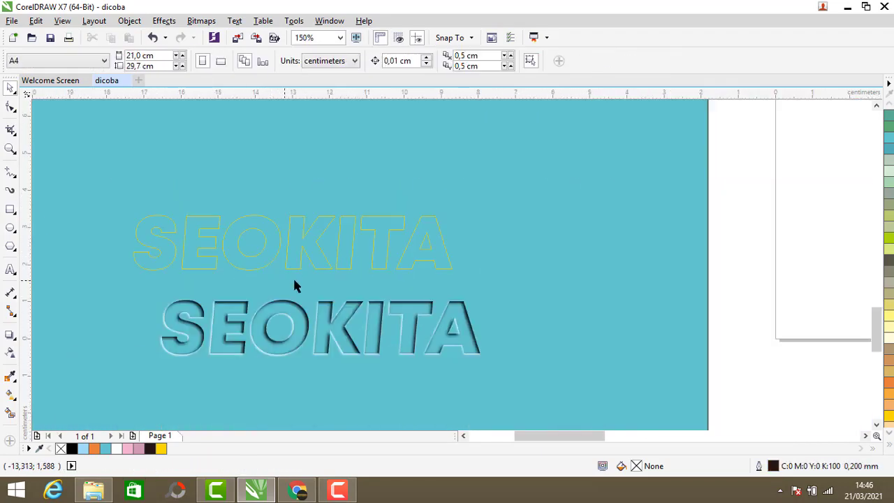
{"action": "scroll", "coordinate": [288, 262], "scroll_direction": "down", "scroll_amount": 2}
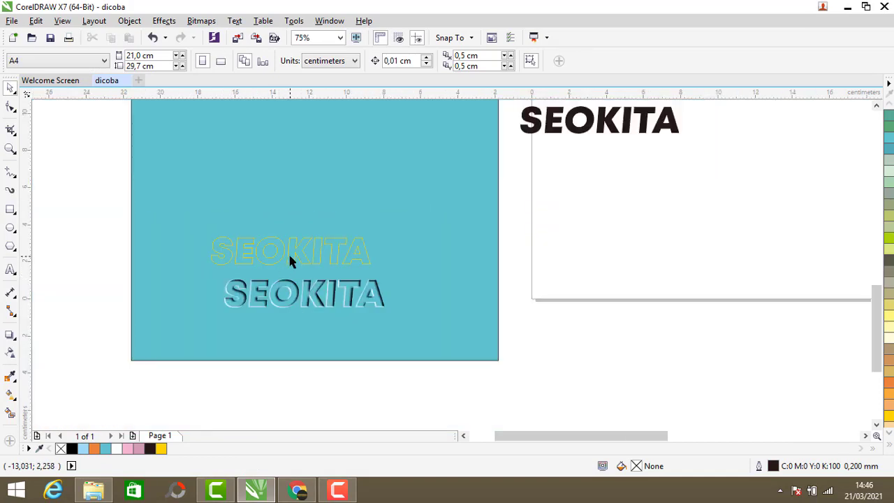
{"action": "left_click_drag", "start_coordinate": [290, 260], "coordinate": [577, 212]}
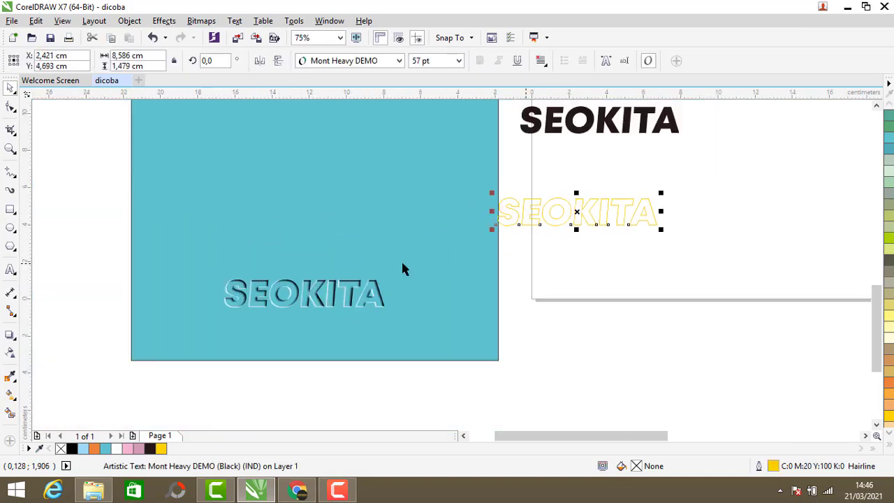
{"action": "left_click_drag", "start_coordinate": [577, 211], "coordinate": [309, 250]}
{"action": "scroll", "coordinate": [307, 250], "scroll_direction": "up", "scroll_amount": 1}
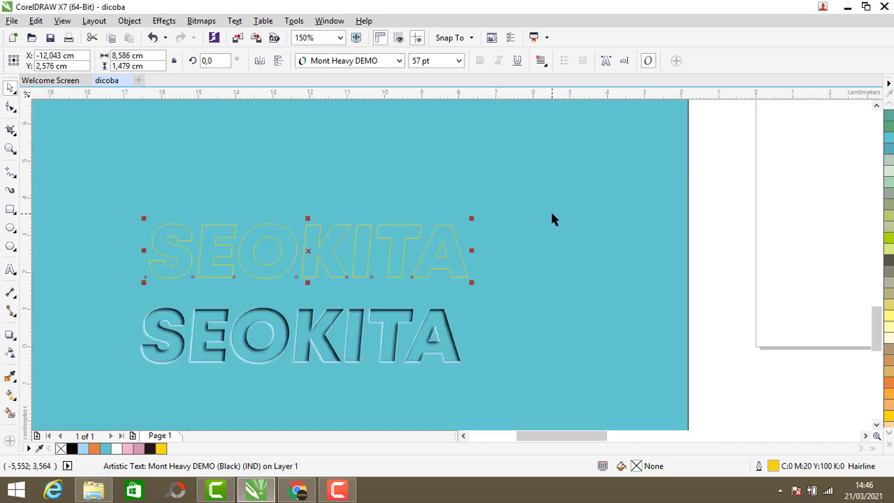
Step: Remove the yellow outline from the SEOKITA text and fill it with red C0 M100 Y100 K0
{"action": "left_click", "coordinate": [888, 433]}
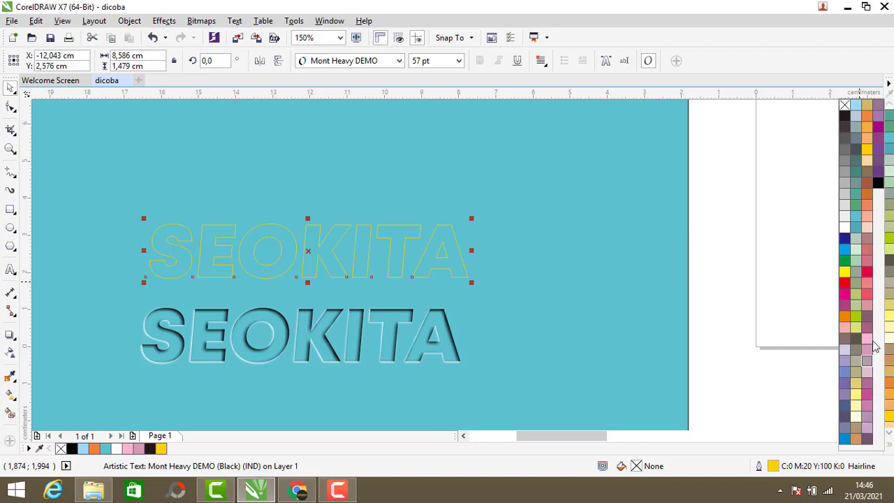
{"action": "right_click", "coordinate": [845, 104]}
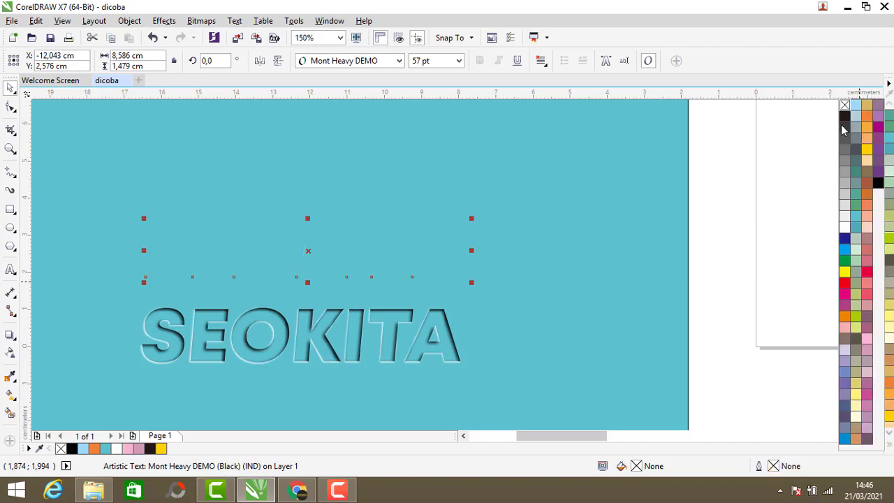
{"action": "left_click", "coordinate": [844, 282]}
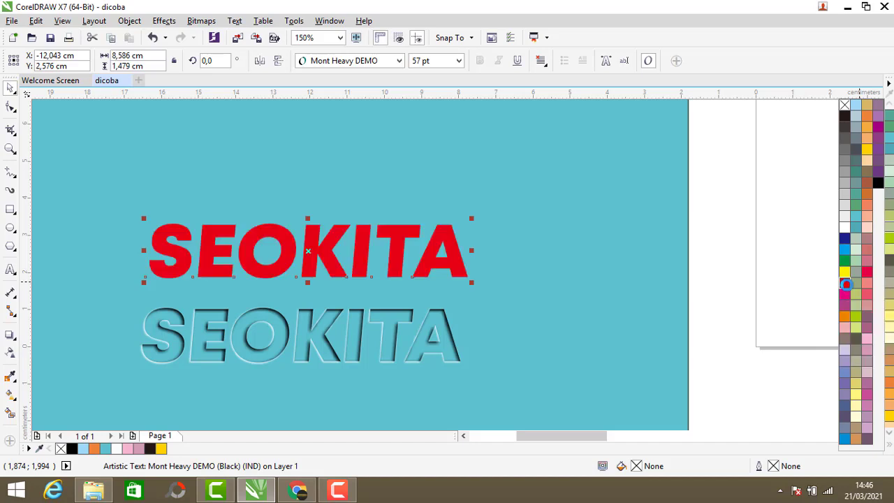
{"action": "left_click", "coordinate": [733, 195]}
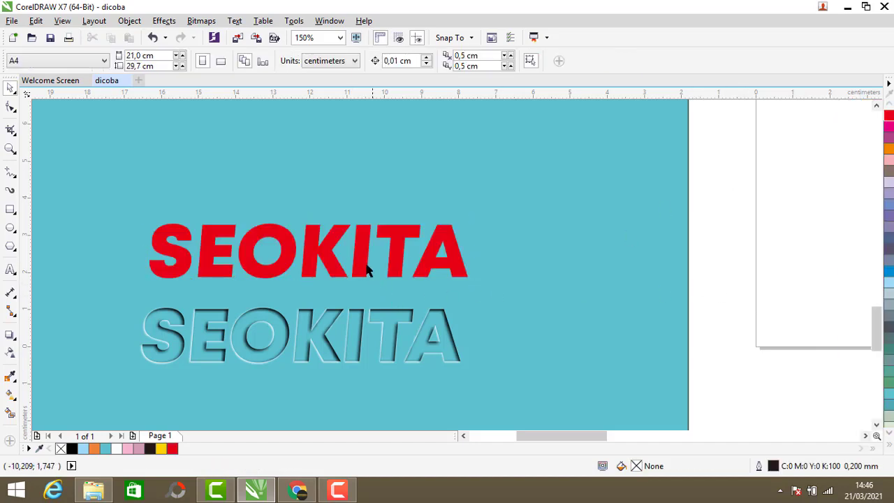
Step: Break the red SEOKITA artistic text apart into individual letters
{"action": "left_click", "coordinate": [321, 255]}
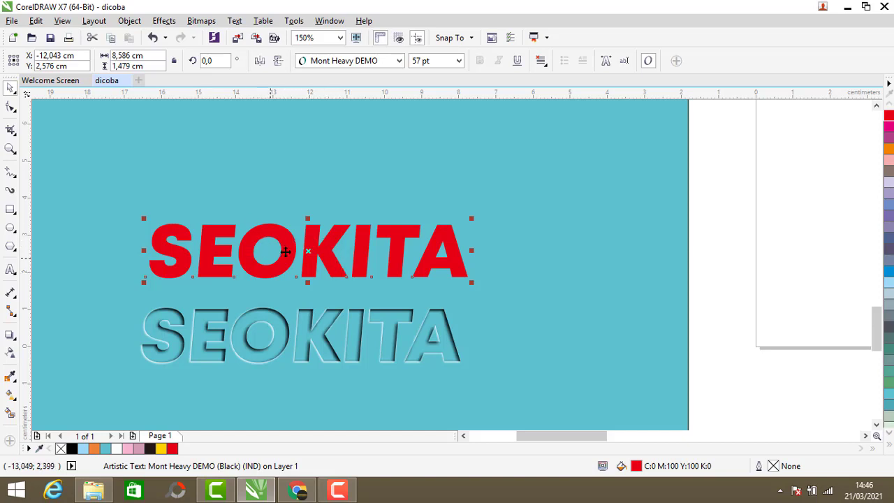
{"action": "left_click", "coordinate": [129, 20]}
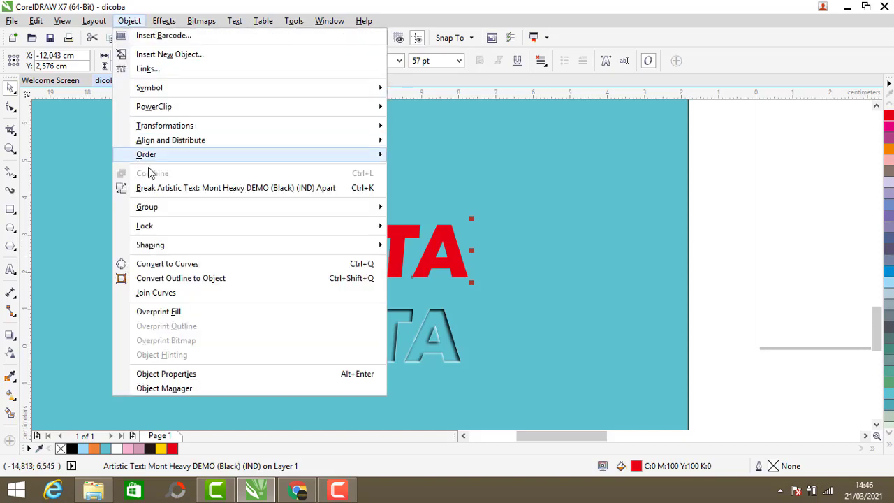
{"action": "left_click", "coordinate": [170, 188]}
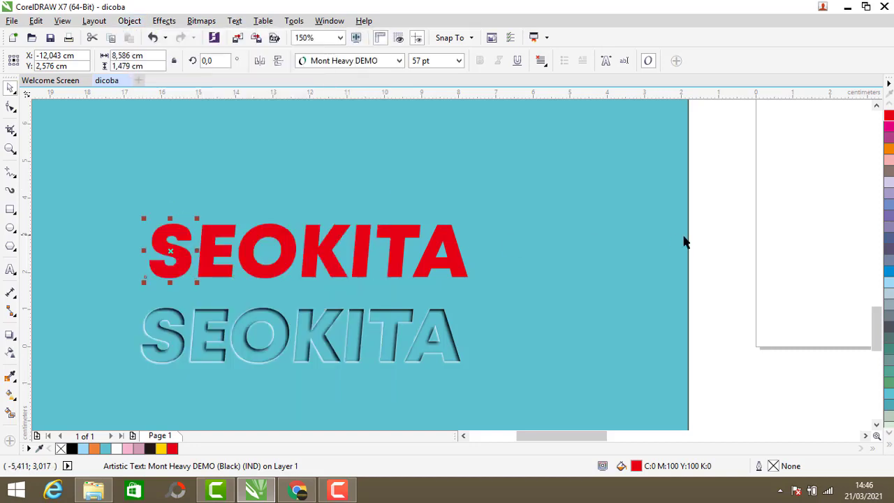
{"action": "left_click", "coordinate": [698, 241]}
{"action": "left_click", "coordinate": [263, 259]}
{"action": "left_click", "coordinate": [707, 253]}
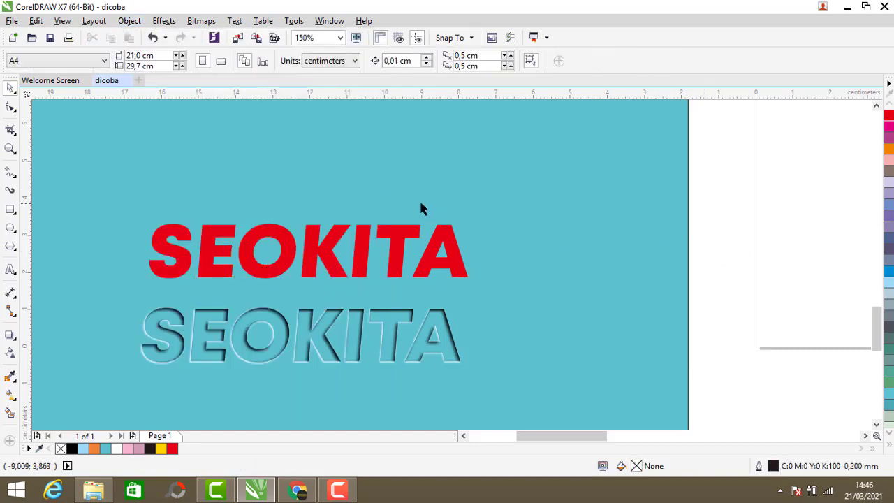
Step: Fill the letters KITA with black C100 M100 Y100 K100, leaving SEO red
{"action": "scroll", "coordinate": [419, 206], "scroll_direction": "down", "scroll_amount": 2}
{"action": "scroll", "coordinate": [325, 230], "scroll_direction": "up", "scroll_amount": 2}
{"action": "left_click_drag", "start_coordinate": [805, 178], "coordinate": [381, 277]}
{"action": "left_click_drag", "start_coordinate": [483, 230], "coordinate": [552, 139]}
{"action": "left_click", "coordinate": [152, 39]}
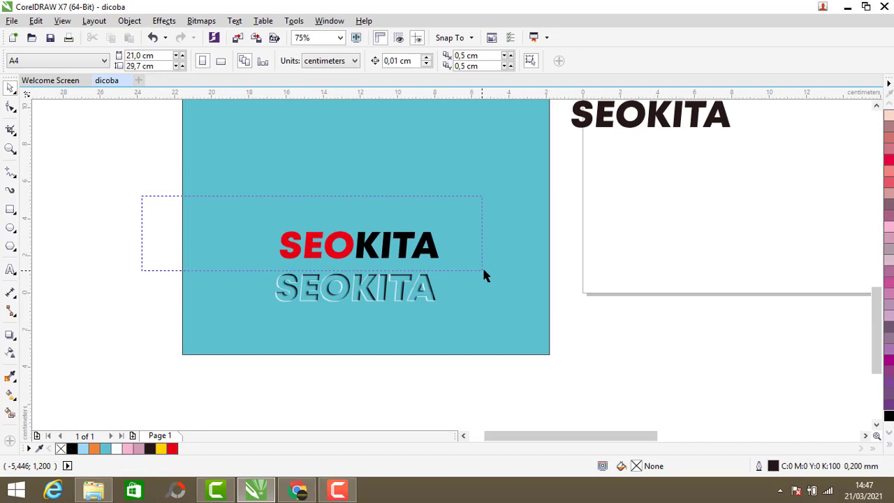
Step: Move all seven red and black SEOKITA letters together to the empty area below the turquoise rectangle
{"action": "left_click_drag", "start_coordinate": [483, 272], "coordinate": [484, 272]}
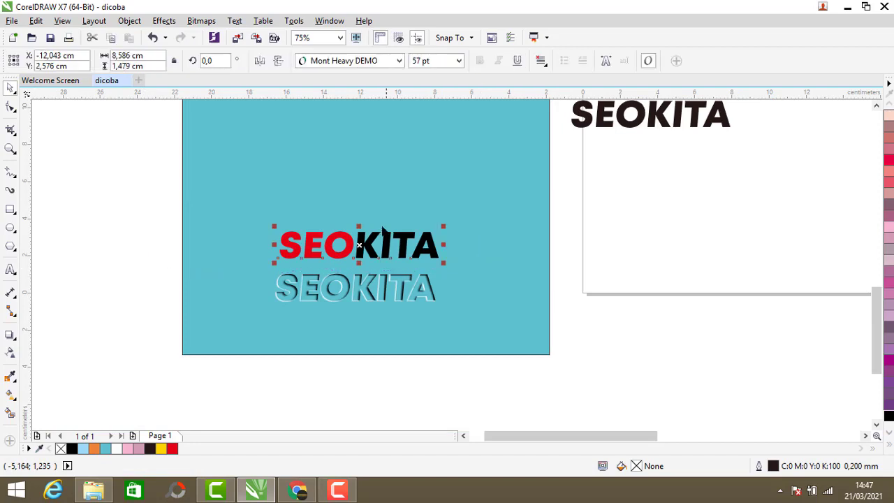
{"action": "scroll", "coordinate": [384, 240], "scroll_direction": "down", "scroll_amount": 2}
{"action": "left_click_drag", "start_coordinate": [372, 247], "coordinate": [372, 349]}
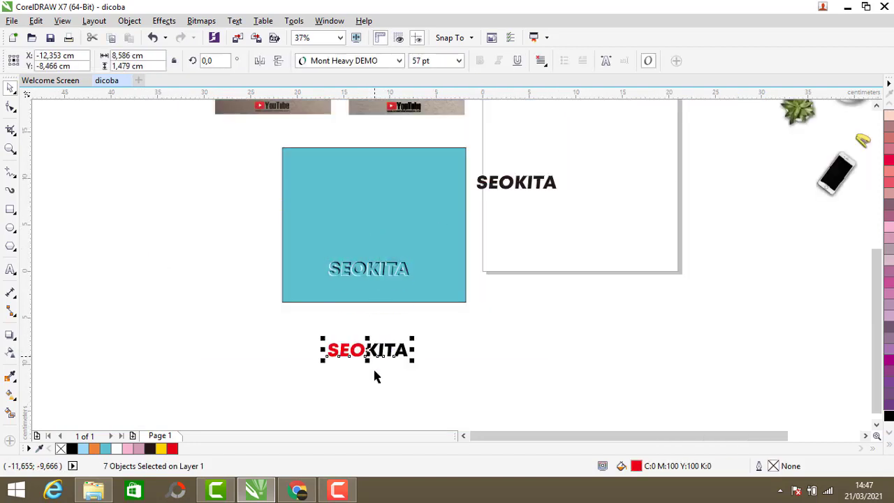
Step: Group the four black letters KITA, keeping them in line beside the red SEO
{"action": "scroll", "coordinate": [375, 373], "scroll_direction": "up", "scroll_amount": 4}
{"action": "left_click_drag", "start_coordinate": [321, 194], "coordinate": [593, 363]}
{"action": "right_click", "coordinate": [422, 265]}
{"action": "left_click", "coordinate": [472, 253]}
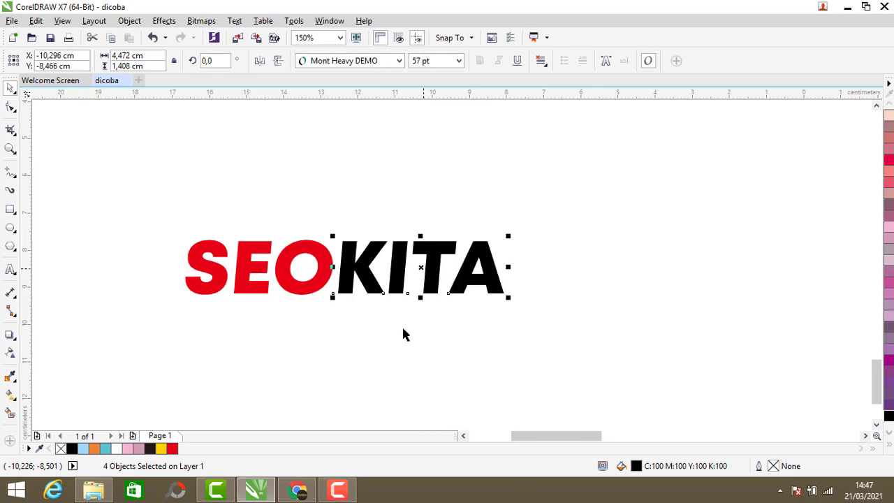
{"action": "left_click_drag", "start_coordinate": [399, 275], "coordinate": [606, 144]}
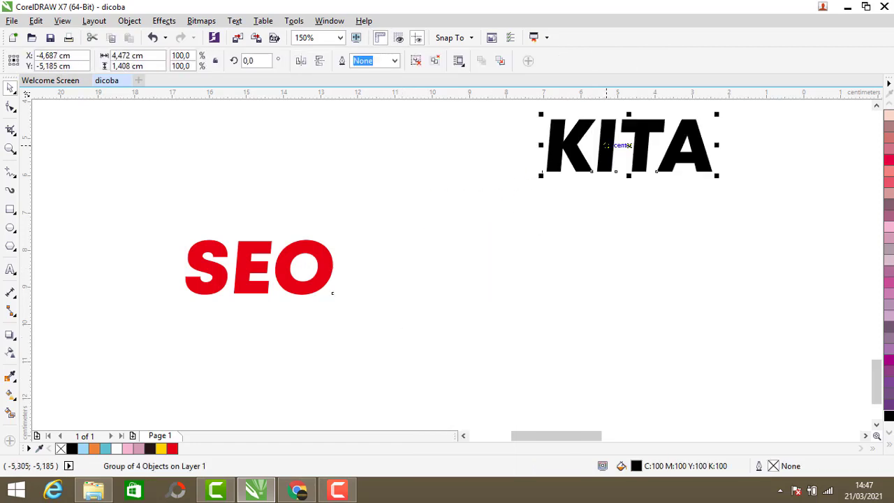
{"action": "left_click", "coordinate": [155, 40]}
Step: Group the three red letters SEO
{"action": "left_click_drag", "start_coordinate": [117, 188], "coordinate": [352, 353]}
{"action": "right_click", "coordinate": [259, 268]}
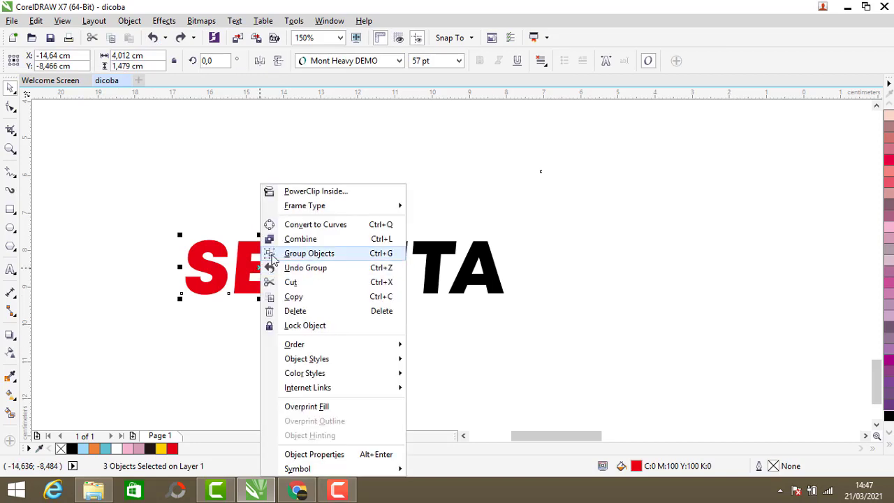
{"action": "left_click", "coordinate": [271, 255]}
{"action": "left_click", "coordinate": [295, 341]}
Step: Move the SEO and KITA groups together onto the inner-shadow lettering, align them exactly and place them behind the shadow
{"action": "scroll", "coordinate": [286, 309], "scroll_direction": "down", "scroll_amount": 1}
{"action": "left_click_drag", "start_coordinate": [218, 258], "coordinate": [476, 348]}
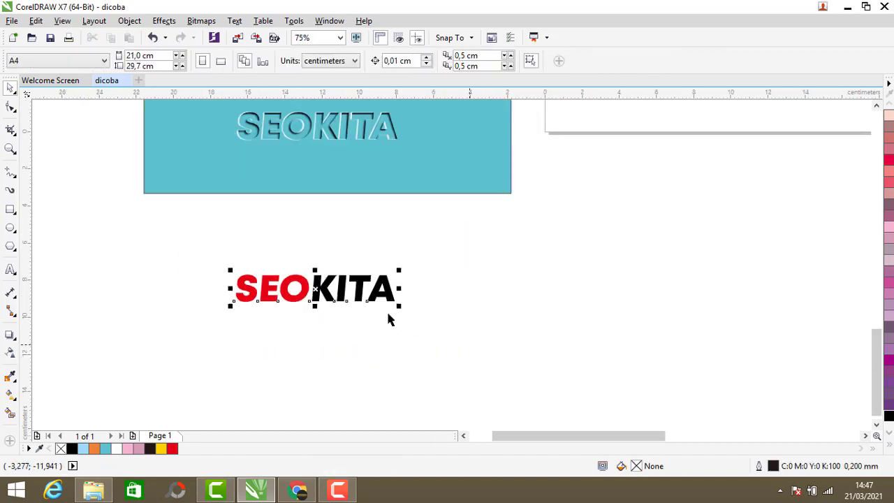
{"action": "left_click_drag", "start_coordinate": [314, 289], "coordinate": [314, 127]}
{"action": "scroll", "coordinate": [263, 115], "scroll_direction": "up", "scroll_amount": 2}
{"action": "scroll", "coordinate": [263, 115], "scroll_direction": "up", "scroll_amount": 1}
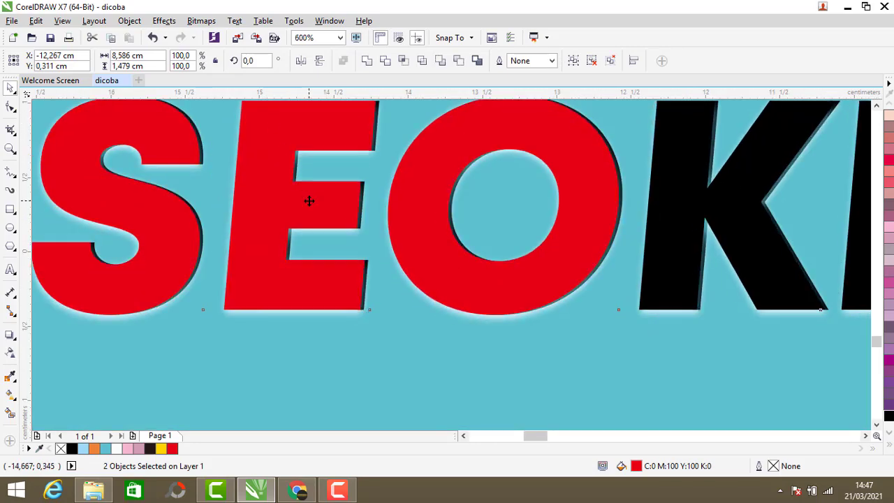
{"action": "scroll", "coordinate": [309, 201], "scroll_direction": "down", "scroll_amount": 2}
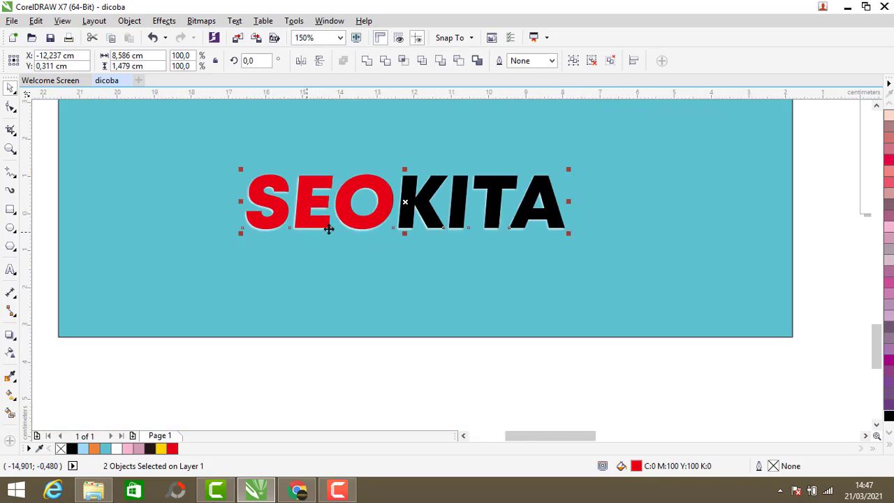
{"action": "scroll", "coordinate": [379, 202], "scroll_direction": "up", "scroll_amount": 1}
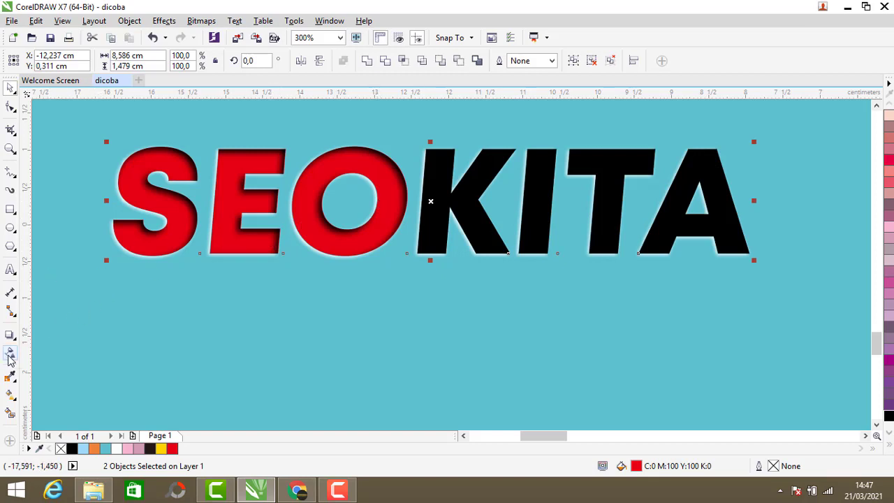
Step: Apply a uniform transparency of 27 to the red and black SEOKITA lettering
{"action": "left_click", "coordinate": [10, 354]}
{"action": "left_click", "coordinate": [31, 60]}
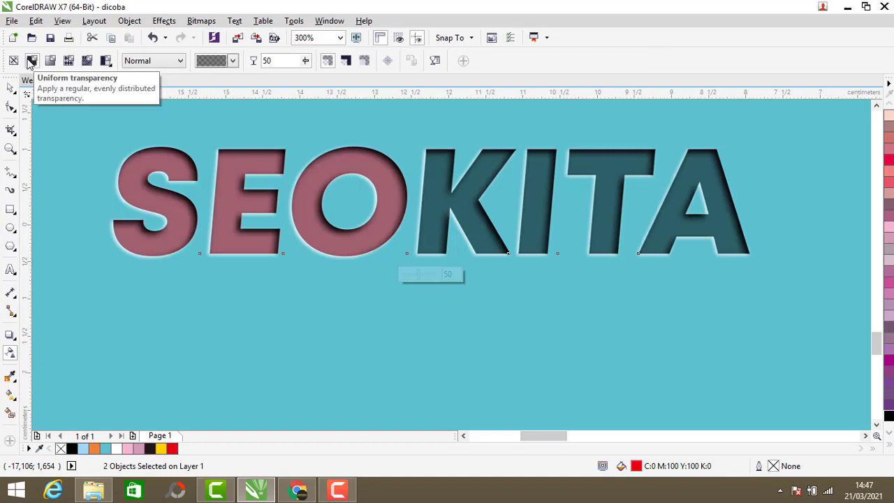
{"action": "type", "text": "17"}
{"action": "key", "text": "Return"}
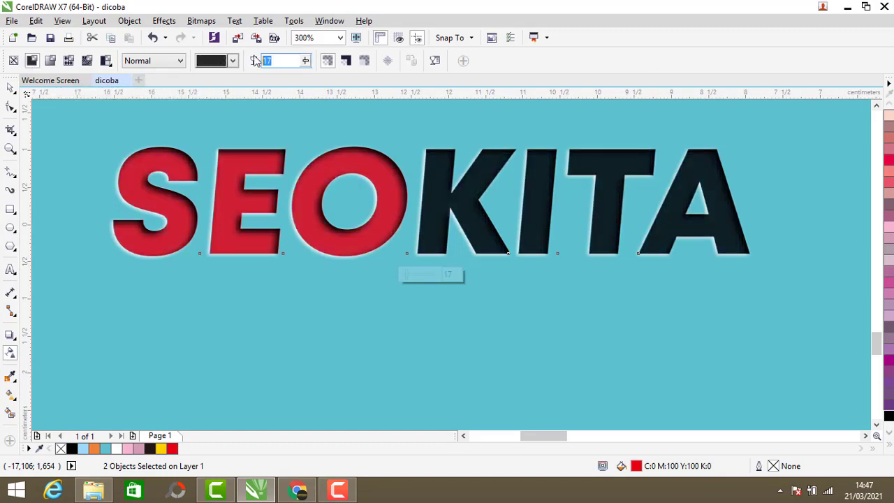
{"action": "type", "text": "2"}
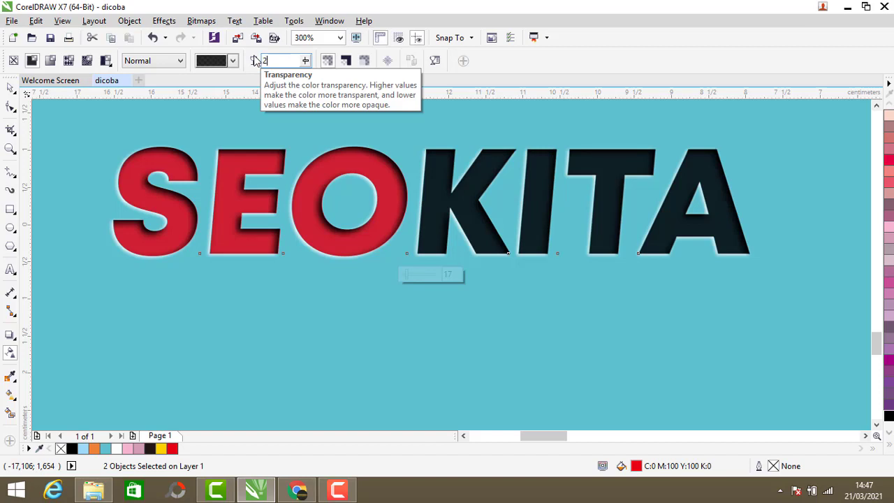
{"action": "key", "text": "Return"}
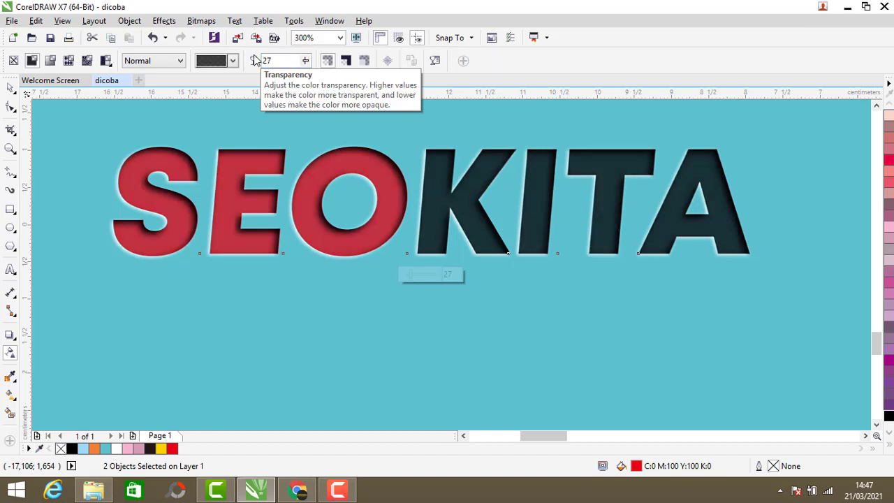
{"action": "left_click", "coordinate": [11, 87]}
Step: Group the coloured SEO and KITA lettering with the inner shadow and white edge glow
{"action": "scroll", "coordinate": [219, 219], "scroll_direction": "down", "scroll_amount": 4}
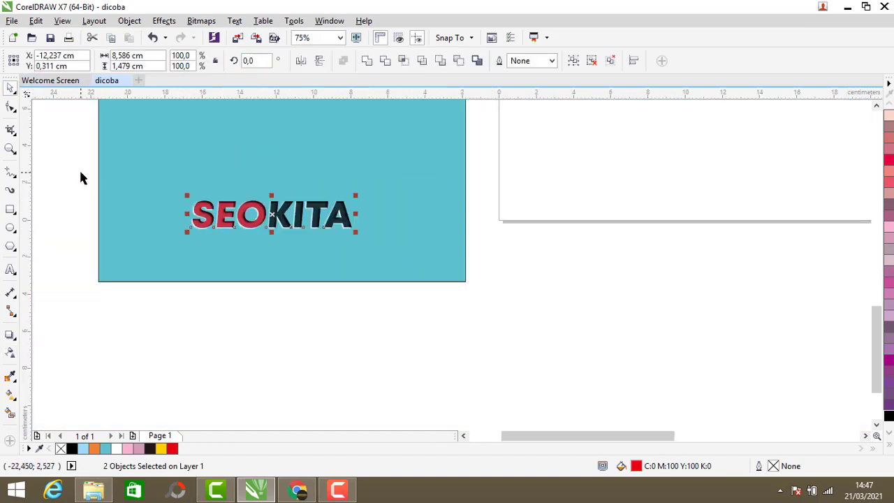
{"action": "mouse_move", "coordinate": [71, 163]}
{"action": "left_mouse_down"}
{"action": "mouse_move", "coordinate": [134, 194]}
{"action": "mouse_move", "coordinate": [394, 261]}
{"action": "mouse_move", "coordinate": [291, 283]}
{"action": "left_mouse_up"}
{"action": "scroll", "coordinate": [292, 282], "scroll_direction": "down", "scroll_amount": 4}
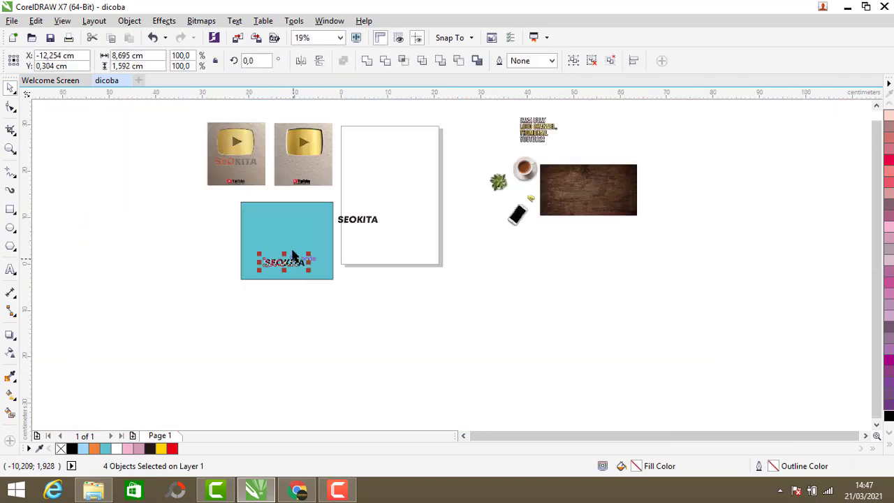
{"action": "left_click", "coordinate": [572, 61]}
Step: Move the grouped SEOKITA lettering onto the paper texture, centred just beneath the gold play button
{"action": "scroll", "coordinate": [290, 258], "scroll_direction": "up", "scroll_amount": 2}
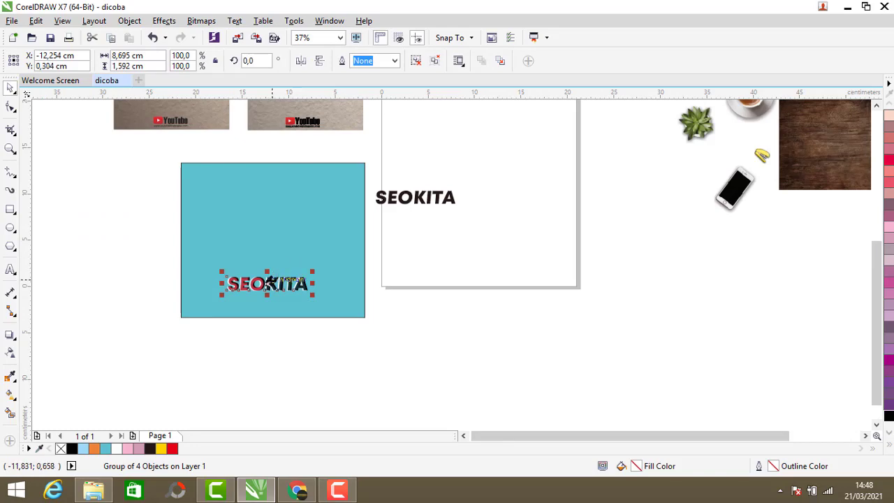
{"action": "scroll", "coordinate": [267, 282], "scroll_direction": "down", "scroll_amount": 2}
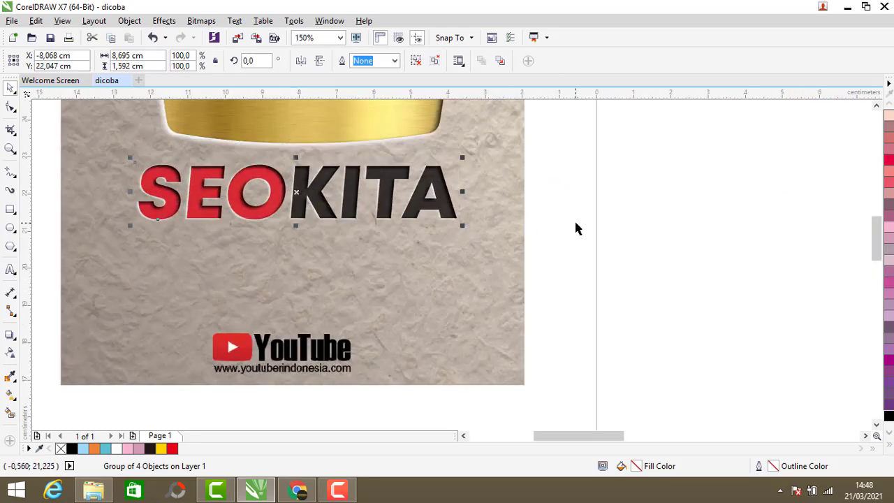
{"action": "left_click", "coordinate": [576, 228]}
{"action": "scroll", "coordinate": [266, 251], "scroll_direction": "down", "scroll_amount": 4}
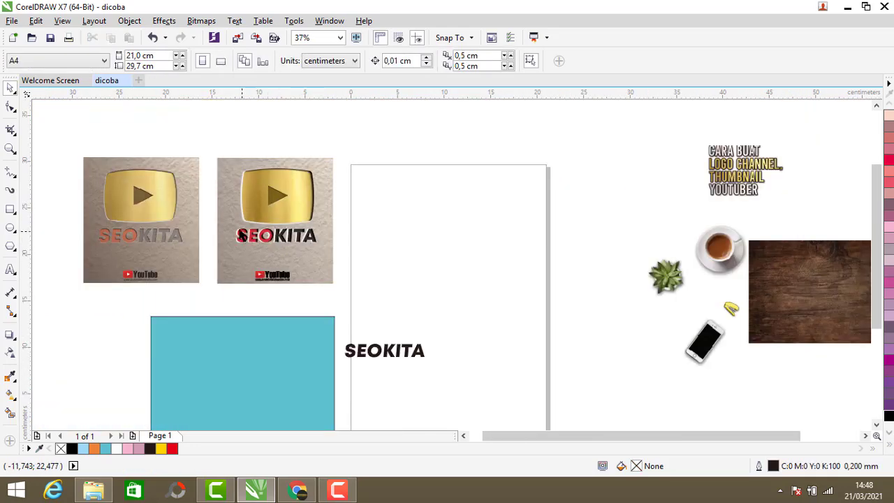
Step: Delete the finished sample image, the turquoise rectangle and the spare black SEOKITA text, and select all parts of the new logo
{"action": "left_click", "coordinate": [114, 192]}
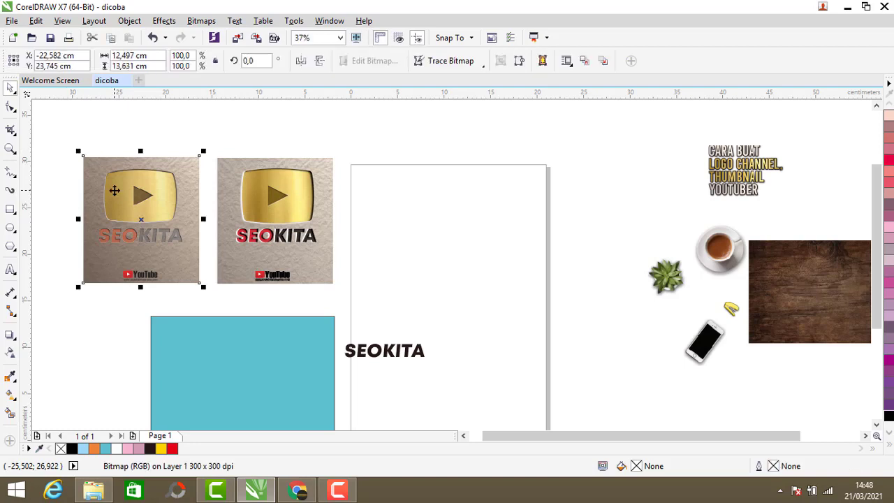
{"action": "key", "text": "Delete"}
{"action": "left_click", "coordinate": [226, 393]}
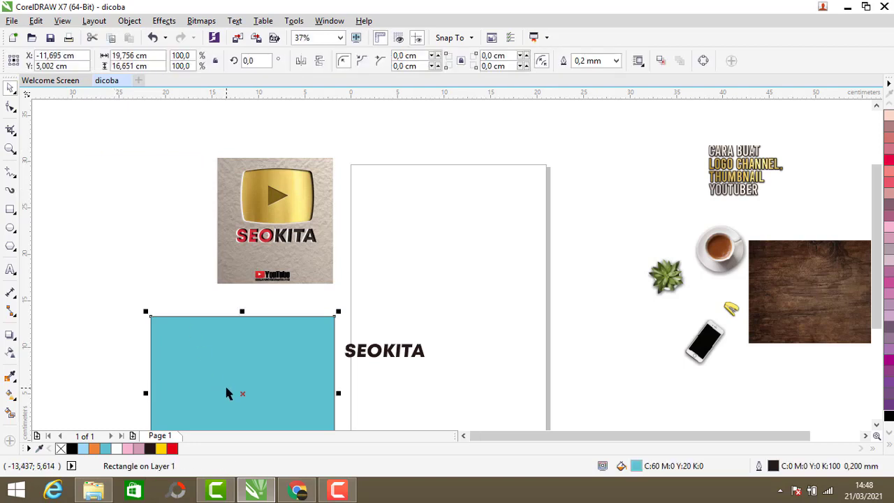
{"action": "key", "text": "Delete"}
{"action": "left_click_drag", "start_coordinate": [148, 130], "coordinate": [413, 361]}
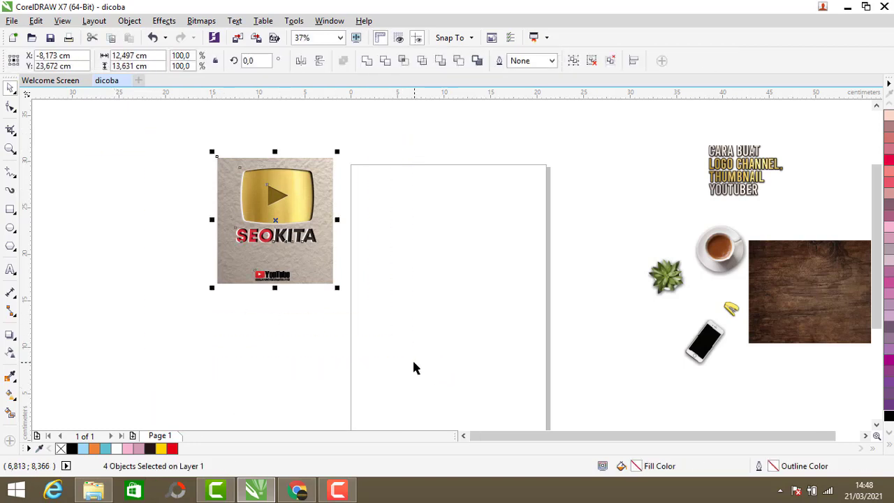
Step: Convert the selected logo parts into one 300 dpi CMYK Color (32-bit) bitmap with anti-aliasing and a transparent background
{"action": "left_click", "coordinate": [201, 20]}
{"action": "left_click", "coordinate": [213, 33]}
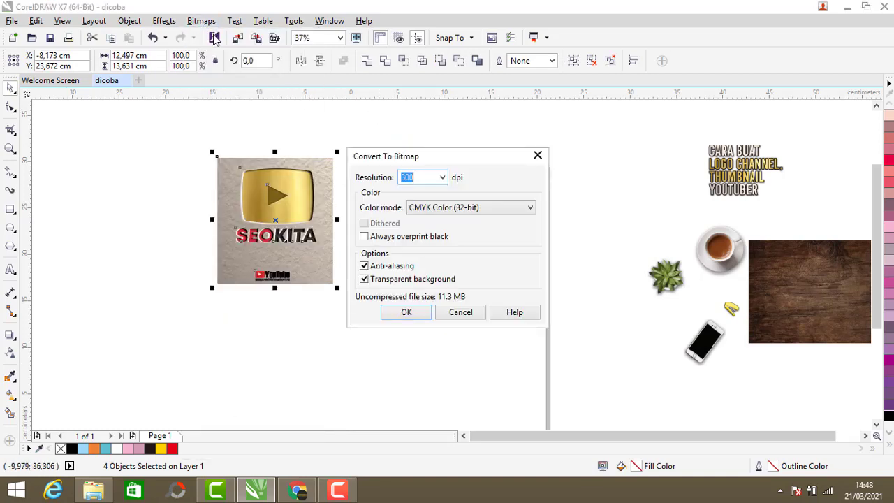
{"action": "left_click", "coordinate": [406, 312]}
{"action": "left_click", "coordinate": [311, 292]}
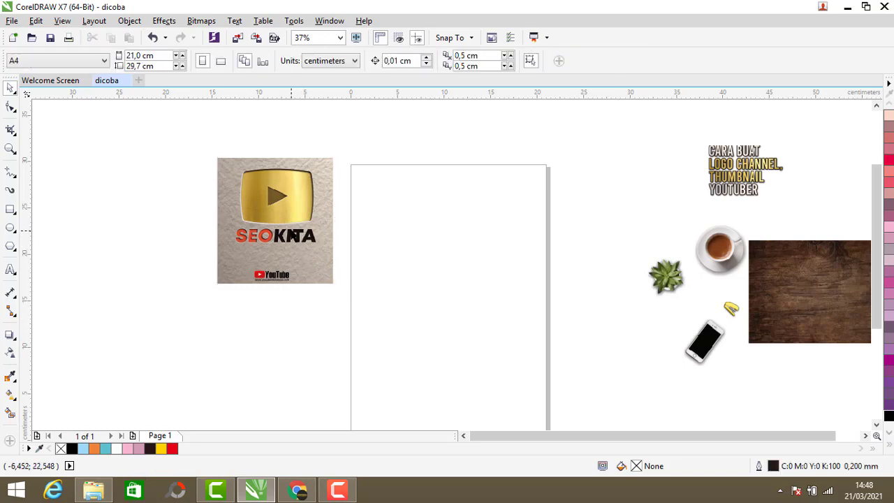
{"action": "scroll", "coordinate": [295, 219], "scroll_direction": "up", "scroll_amount": 2}
{"action": "scroll", "coordinate": [294, 218], "scroll_direction": "down", "scroll_amount": 2}
{"action": "left_click", "coordinate": [293, 237]}
{"action": "scroll", "coordinate": [293, 237], "scroll_direction": "down", "scroll_amount": 2}
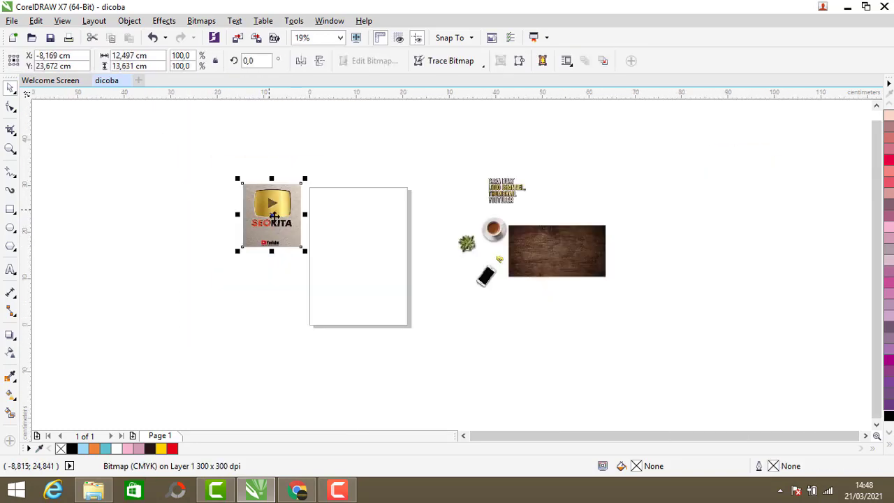
Step: Move the SEOKITA logo bitmap farther away from the page and place the wood texture across the upper part of the page
{"action": "scroll", "coordinate": [281, 223], "scroll_direction": "up", "scroll_amount": 2}
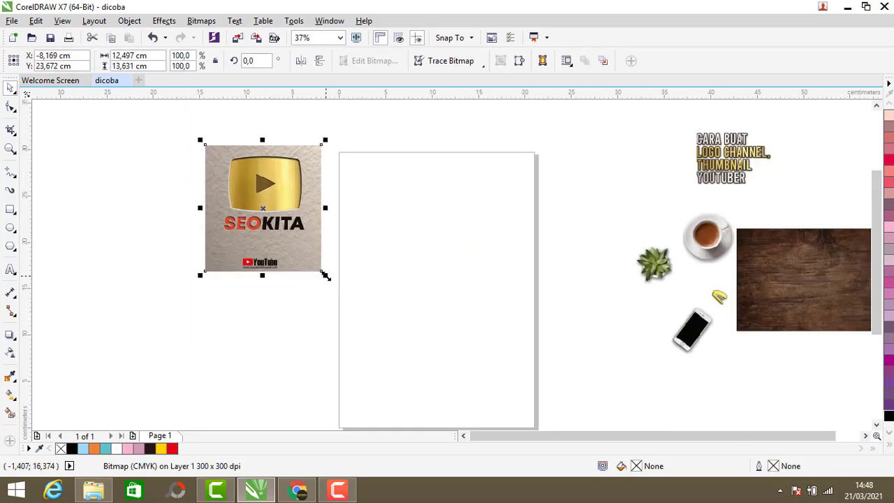
{"action": "left_click_drag", "start_coordinate": [273, 212], "coordinate": [208, 217]}
{"action": "left_click", "coordinate": [235, 314]}
{"action": "scroll", "coordinate": [212, 276], "scroll_direction": "down", "scroll_amount": 2}
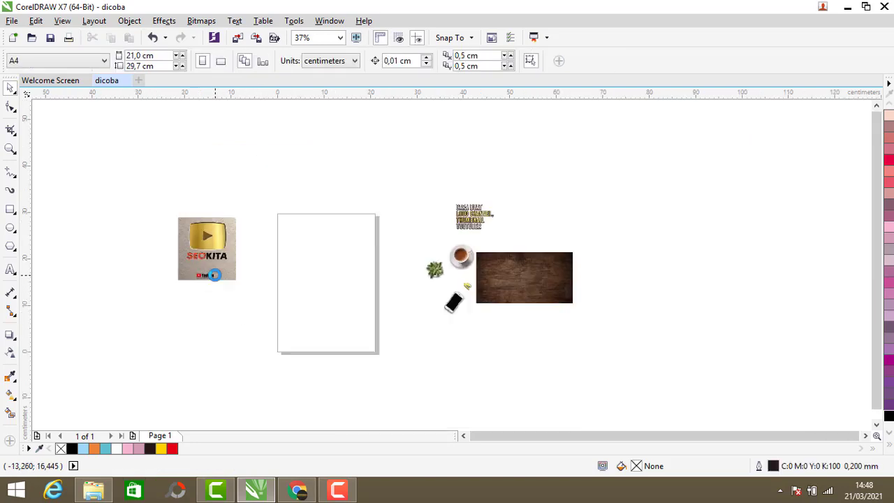
{"action": "left_click_drag", "start_coordinate": [501, 295], "coordinate": [327, 241]}
{"action": "left_click", "coordinate": [249, 251]}
Step: Shrink the SEOKITA logo bitmap to about 69% and place it over the left part of the wood texture
{"action": "scroll", "coordinate": [249, 251], "scroll_direction": "up", "scroll_amount": 1}
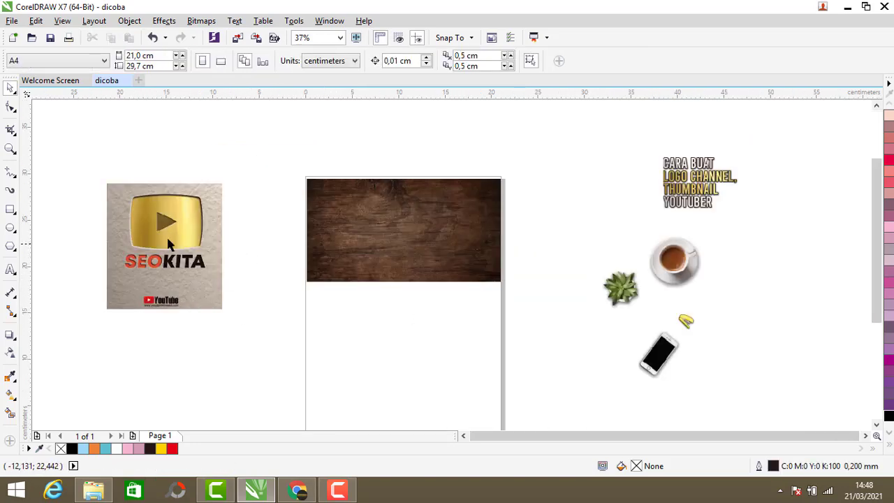
{"action": "left_click", "coordinate": [167, 240]}
{"action": "left_click_drag", "start_coordinate": [227, 315], "coordinate": [193, 277]}
{"action": "left_click_drag", "start_coordinate": [144, 227], "coordinate": [356, 229]}
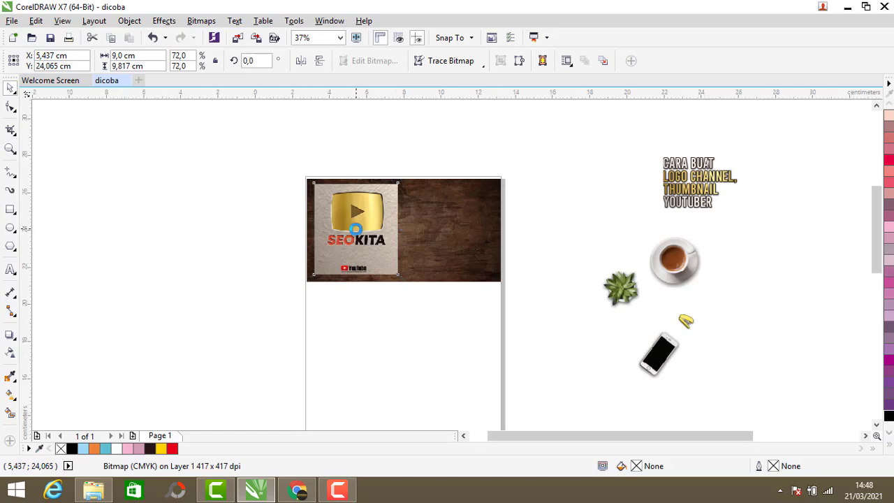
{"action": "scroll", "coordinate": [356, 229], "scroll_direction": "up", "scroll_amount": 1}
{"action": "left_click", "coordinate": [145, 199]}
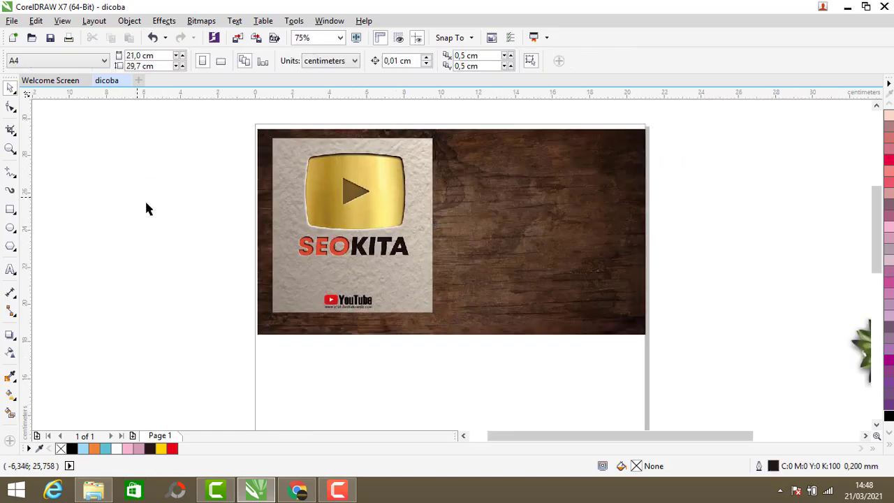
{"action": "left_click_drag", "start_coordinate": [382, 226], "coordinate": [383, 229]}
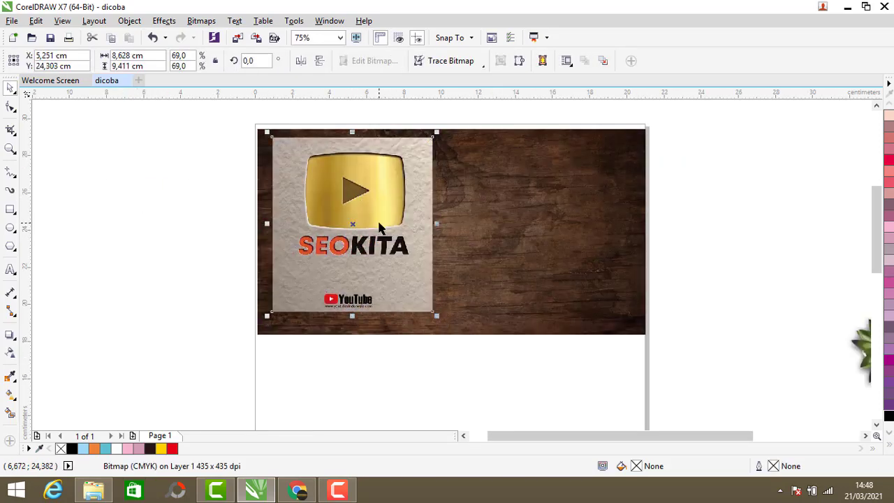
Step: Tilt the logo bitmap clockwise to about 347.86° and scale it to about 65.7% so it fits within the wood texture's height
{"action": "left_click", "coordinate": [379, 223]}
{"action": "left_click_drag", "start_coordinate": [436, 319], "coordinate": [414, 334]}
{"action": "left_click_drag", "start_coordinate": [398, 215], "coordinate": [405, 219]}
{"action": "left_click", "coordinate": [404, 231]}
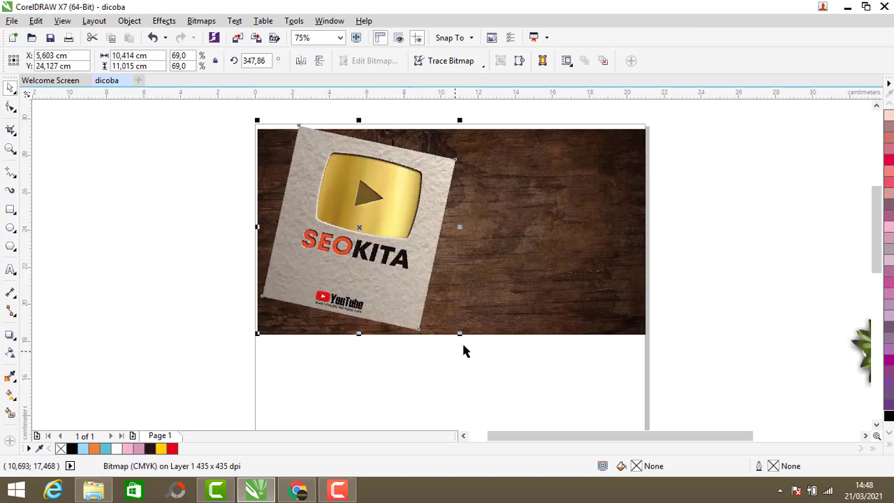
{"action": "left_click_drag", "start_coordinate": [458, 333], "coordinate": [453, 331]}
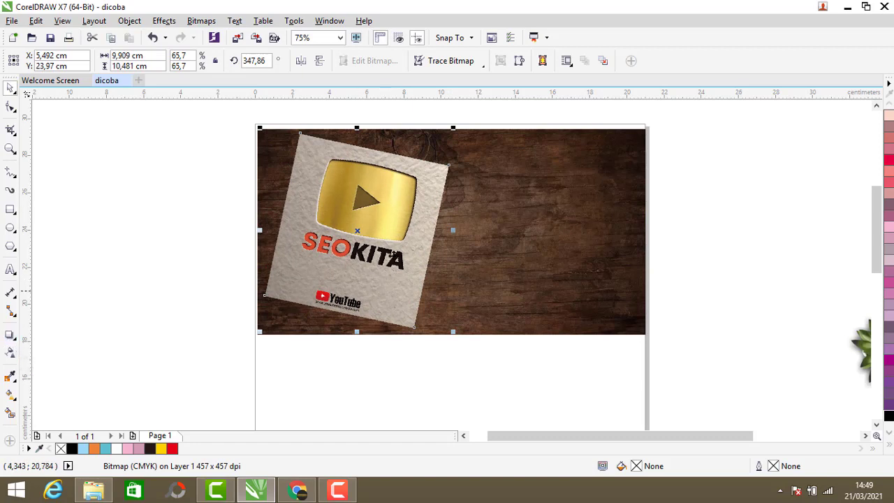
Step: Add a drop shadow to the tilted logo, offset about 0.088 cm horizontally and -0.365 cm vertically, with opacity 100
{"action": "left_click", "coordinate": [11, 335]}
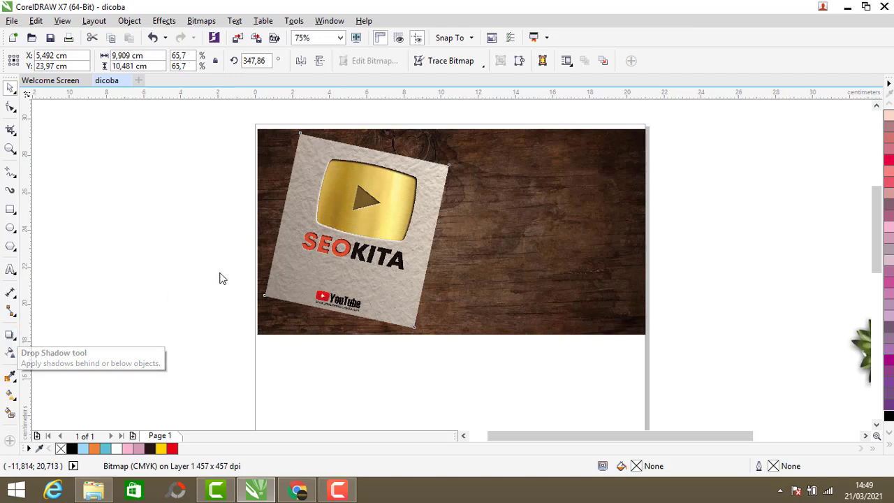
{"action": "left_click_drag", "start_coordinate": [300, 132], "coordinate": [361, 335]}
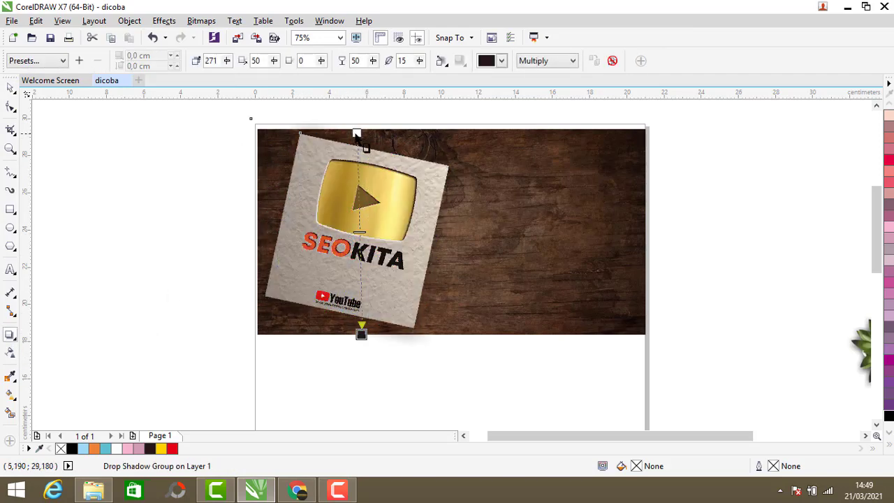
{"action": "left_click_drag", "start_coordinate": [360, 233], "coordinate": [380, 334]}
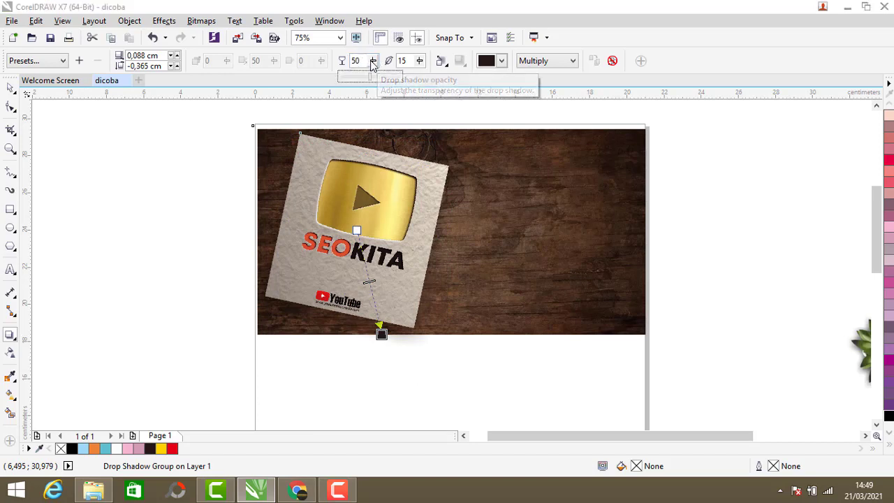
{"action": "left_click_drag", "start_coordinate": [370, 82], "coordinate": [440, 85]}
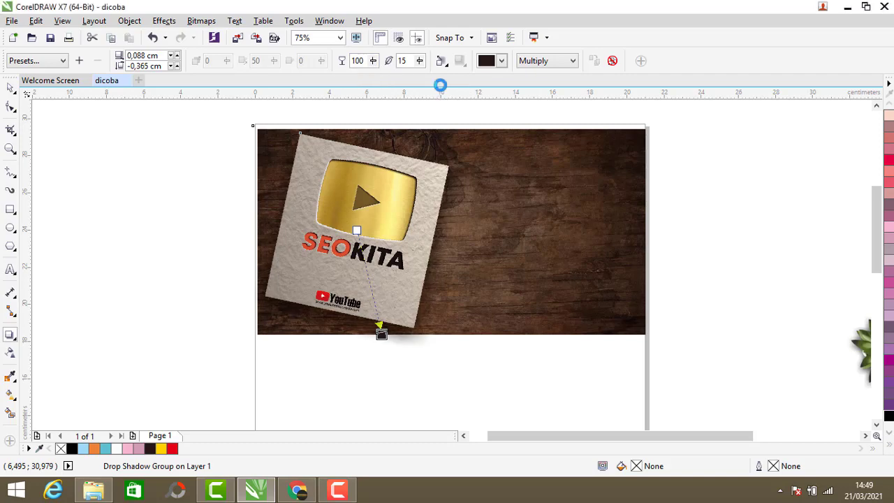
{"action": "left_click", "coordinate": [11, 88]}
{"action": "left_click", "coordinate": [170, 210]}
{"action": "scroll", "coordinate": [170, 213], "scroll_direction": "down", "scroll_amount": 4}
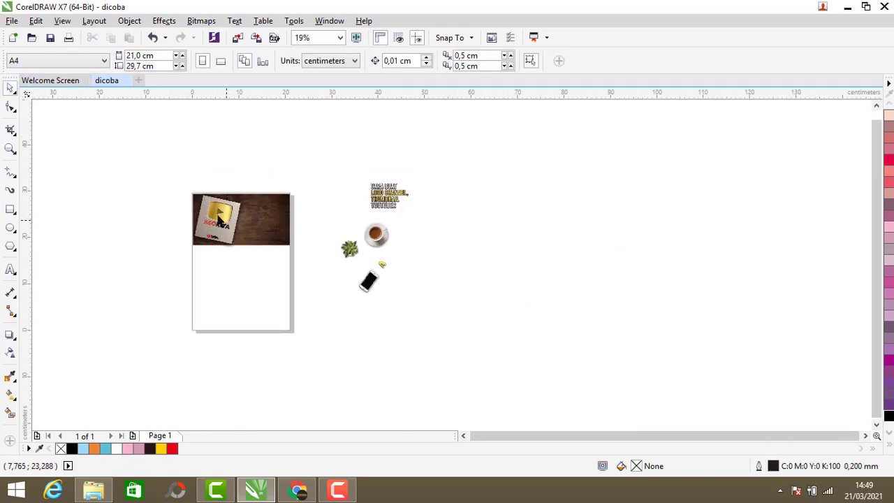
Step: Place the smartphone beside the logo on the wood texture and the coffee cup to the right of the phone
{"action": "scroll", "coordinate": [212, 214], "scroll_direction": "up", "scroll_amount": 4}
{"action": "scroll", "coordinate": [213, 218], "scroll_direction": "down", "scroll_amount": 4}
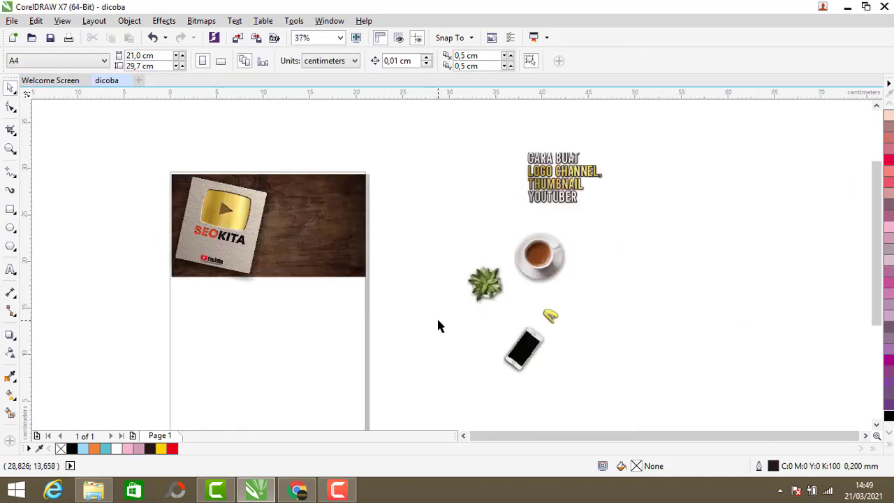
{"action": "left_click_drag", "start_coordinate": [526, 342], "coordinate": [283, 243]}
{"action": "left_click", "coordinate": [485, 292]}
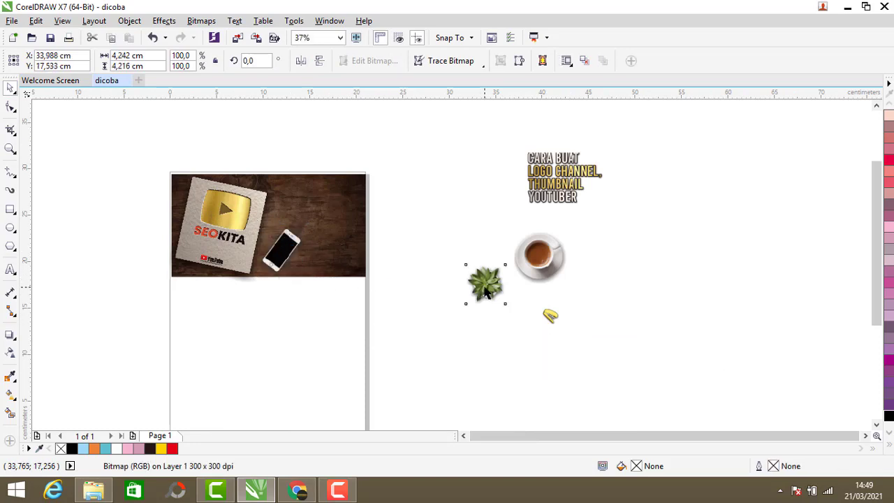
{"action": "left_click", "coordinate": [539, 256]}
{"action": "left_click_drag", "start_coordinate": [539, 256], "coordinate": [330, 249]}
{"action": "scroll", "coordinate": [329, 250], "scroll_direction": "up", "scroll_amount": 2}
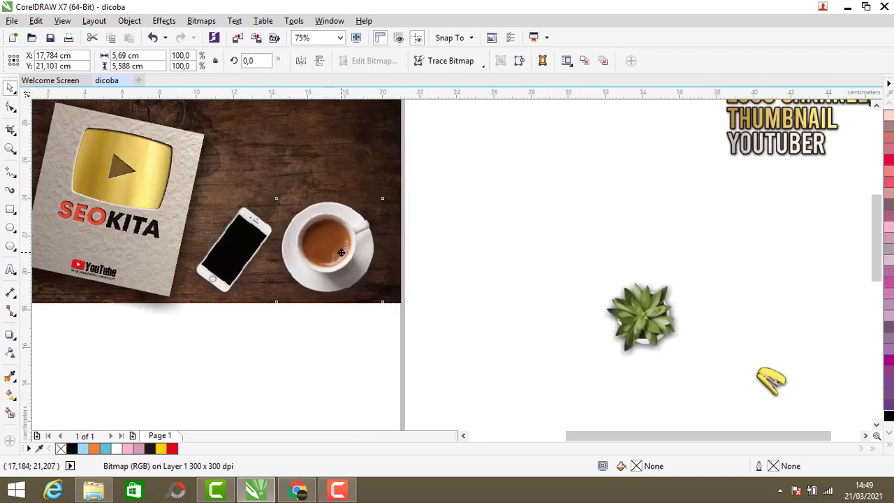
Step: Move the CARA BUAT LOGO CHANNEL, THUMBNAIL YOUTUBER title onto the wood texture above the phone and coffee cup
{"action": "left_click", "coordinate": [631, 318]}
{"action": "scroll", "coordinate": [457, 283], "scroll_direction": "down", "scroll_amount": 2}
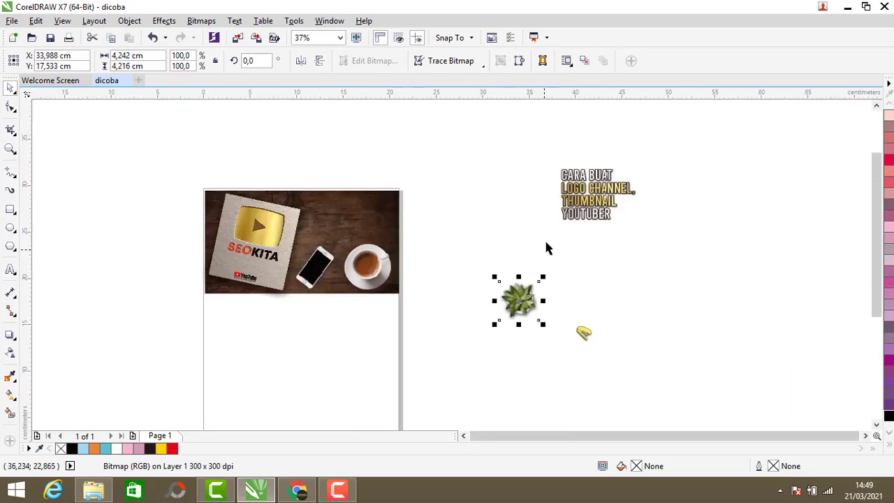
{"action": "left_click", "coordinate": [571, 207]}
{"action": "left_click_drag", "start_coordinate": [571, 207], "coordinate": [345, 217]}
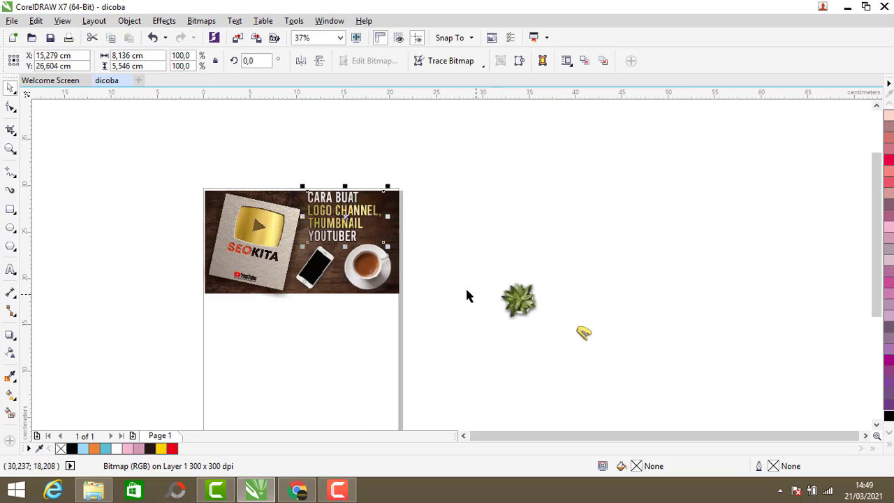
Step: Move the green plant to the right edge of the wood texture and bring it in front of the other objects
{"action": "scroll", "coordinate": [467, 295], "scroll_direction": "up", "scroll_amount": 2}
{"action": "left_click_drag", "start_coordinate": [573, 311], "coordinate": [311, 169]}
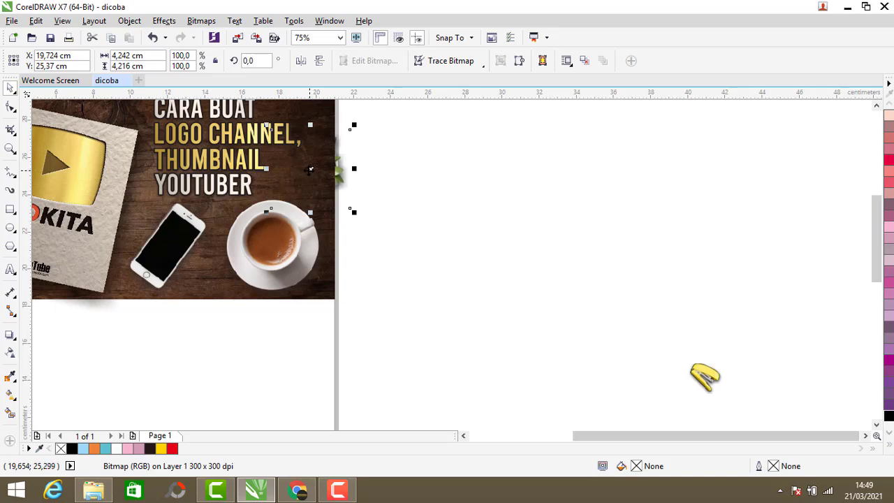
{"action": "left_click", "coordinate": [129, 20]}
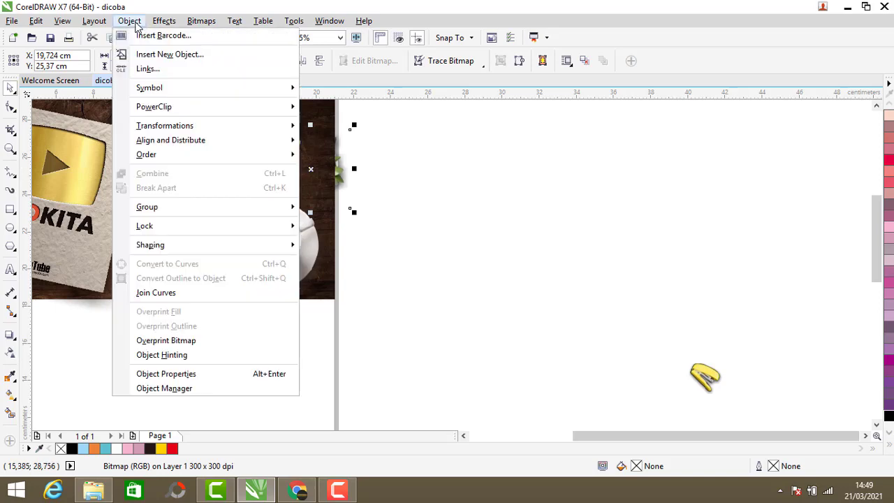
{"action": "mouse_move", "coordinate": [235, 157]}
{"action": "left_click", "coordinate": [338, 192]}
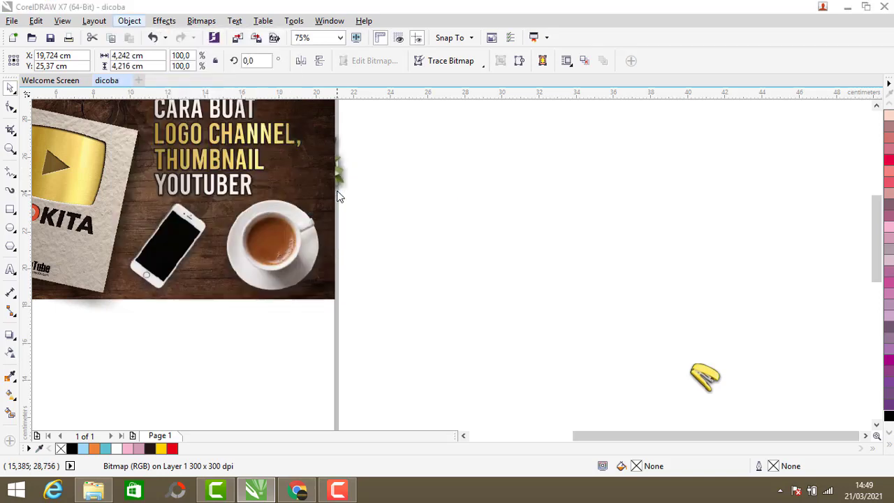
Step: Nudge the plant down and slightly left so it sits beside YOUTUBER, just above the coffee cup
{"action": "key", "text": "Down"}
{"action": "key", "text": "Down"}
{"action": "key", "text": "Down"}
{"action": "key", "text": "Down"}
{"action": "key", "text": "Down"}
{"action": "key", "text": "Down"}
{"action": "key", "text": "Down"}
{"action": "key", "text": "Down"}
{"action": "key", "text": "Down"}
{"action": "key", "text": "Down"}
{"action": "key", "text": "Down"}
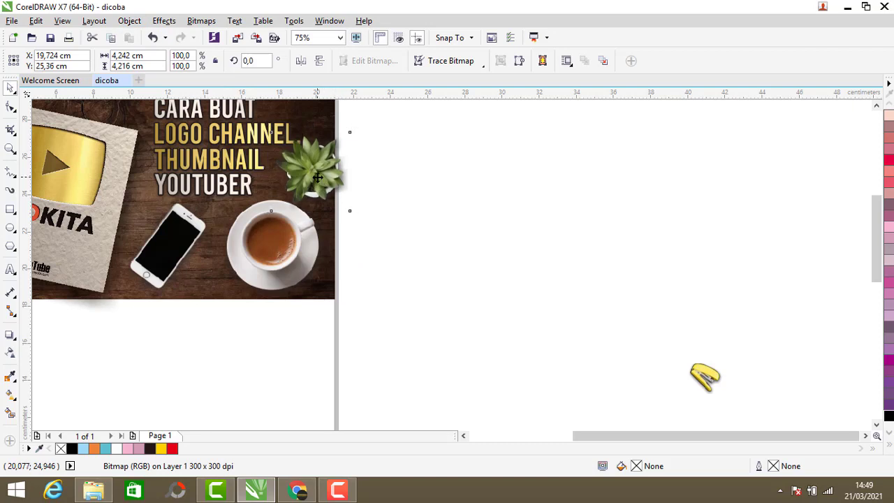
{"action": "key", "text": "Left"}
{"action": "key", "text": "Left"}
{"action": "key", "text": "Down"}
{"action": "key", "text": "Right"}
{"action": "key", "text": "Right"}
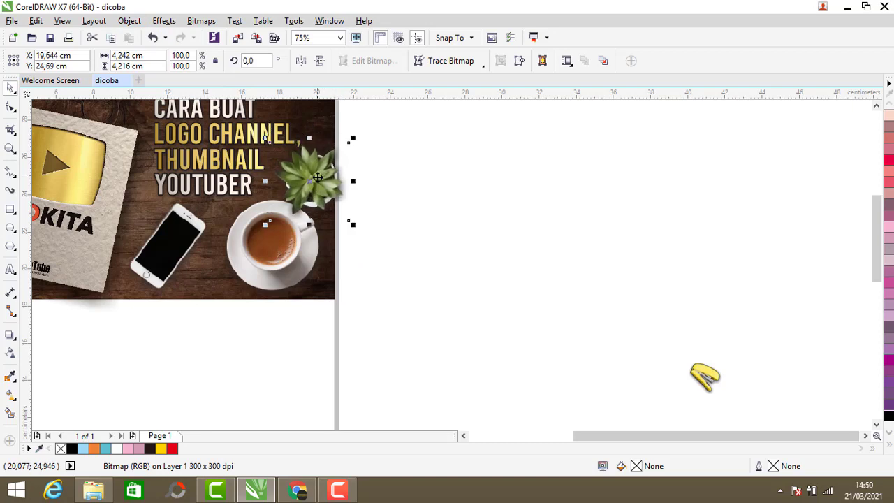
Step: Shift the coffee cup slightly left and down, closer to the smartphone
{"action": "left_click", "coordinate": [275, 257]}
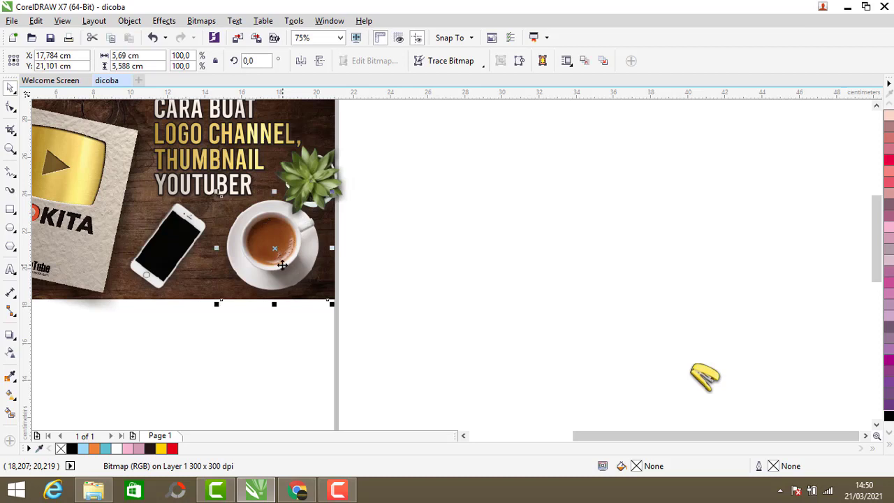
{"action": "left_click_drag", "start_coordinate": [276, 257], "coordinate": [263, 254]}
{"action": "scroll", "coordinate": [338, 368], "scroll_direction": "down", "scroll_amount": 1}
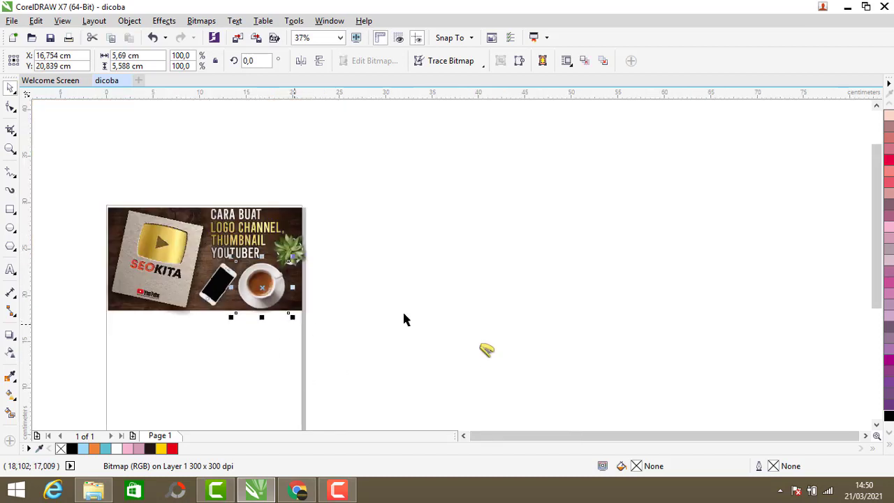
Step: Move the yellow stapler onto the wood texture, rotate it counterclockwise to lie nearly flat, and position it right after CARA BUAT
{"action": "left_click_drag", "start_coordinate": [448, 315], "coordinate": [570, 395]}
{"action": "left_click_drag", "start_coordinate": [485, 351], "coordinate": [289, 213]}
{"action": "scroll", "coordinate": [289, 212], "scroll_direction": "up", "scroll_amount": 4}
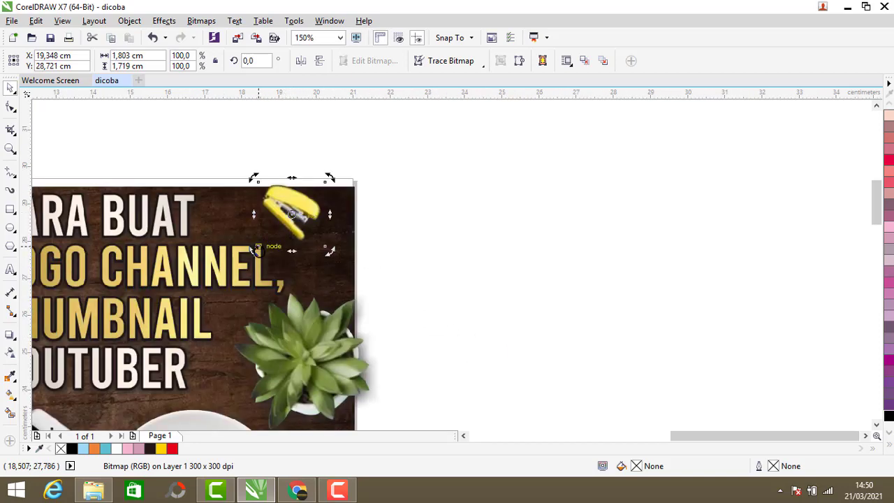
{"action": "left_click_drag", "start_coordinate": [254, 251], "coordinate": [292, 263]}
{"action": "scroll", "coordinate": [237, 231], "scroll_direction": "up", "scroll_amount": 1}
{"action": "mouse_move", "coordinate": [293, 222]}
{"action": "left_mouse_down"}
{"action": "mouse_move", "coordinate": [238, 230]}
{"action": "mouse_move", "coordinate": [309, 222]}
{"action": "left_mouse_up"}
{"action": "left_click", "coordinate": [263, 111]}
{"action": "scroll", "coordinate": [334, 206], "scroll_direction": "down", "scroll_amount": 2}
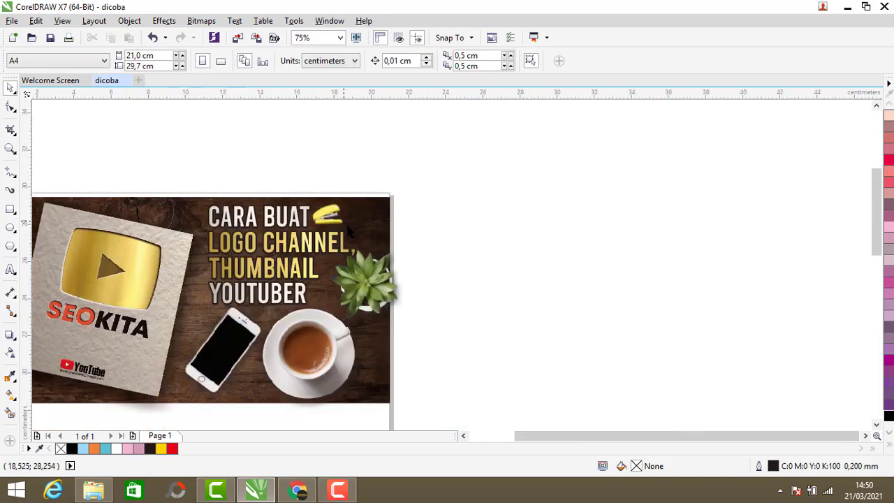
Step: Select all thumbnail objects and convert them into one 300 dpi CMYK Color (32-bit) bitmap with anti-aliasing and a transparent background
{"action": "scroll", "coordinate": [349, 232], "scroll_direction": "down", "scroll_amount": 2}
{"action": "scroll", "coordinate": [293, 239], "scroll_direction": "up", "scroll_amount": 2}
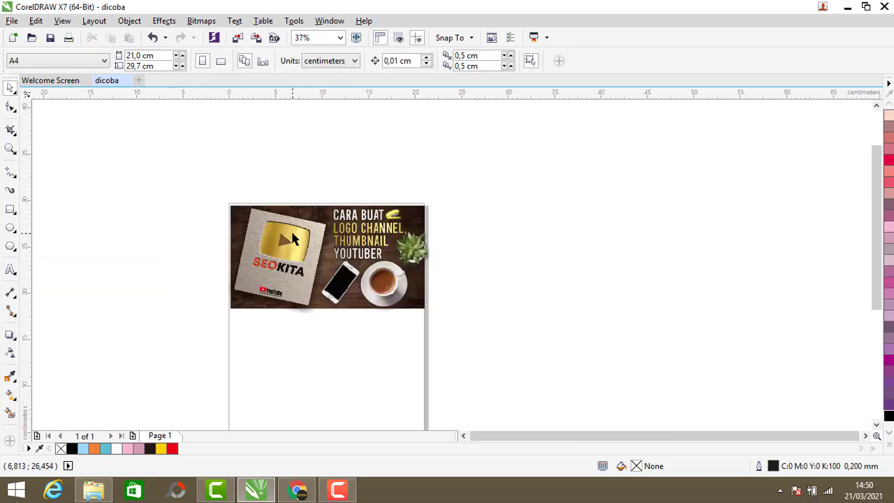
{"action": "scroll", "coordinate": [292, 211], "scroll_direction": "down", "scroll_amount": 1}
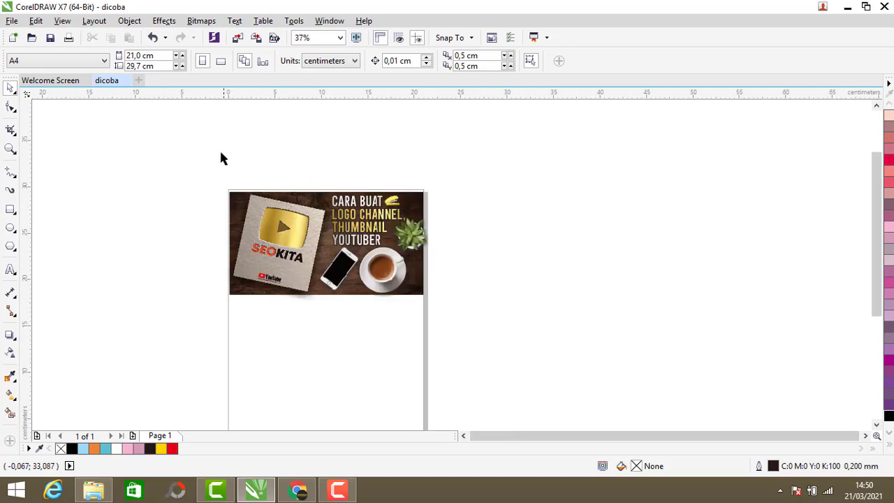
{"action": "left_click_drag", "start_coordinate": [161, 143], "coordinate": [503, 338]}
{"action": "left_click", "coordinate": [198, 21]}
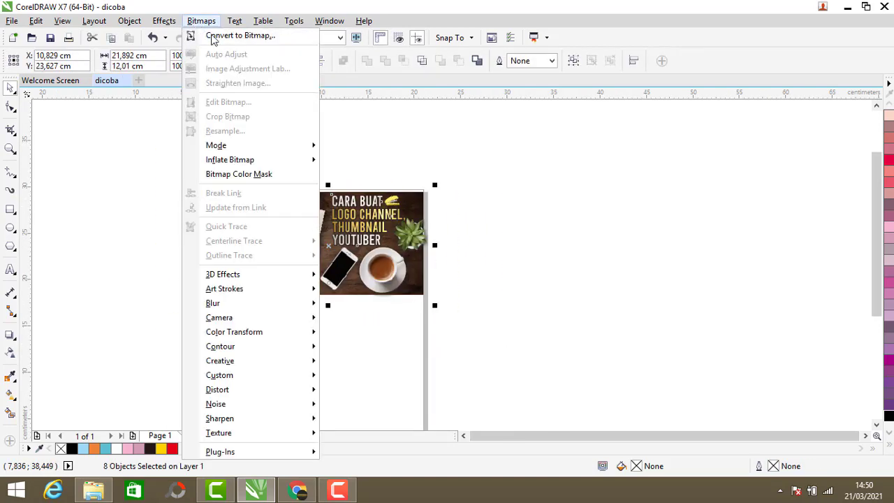
{"action": "left_click", "coordinate": [213, 36]}
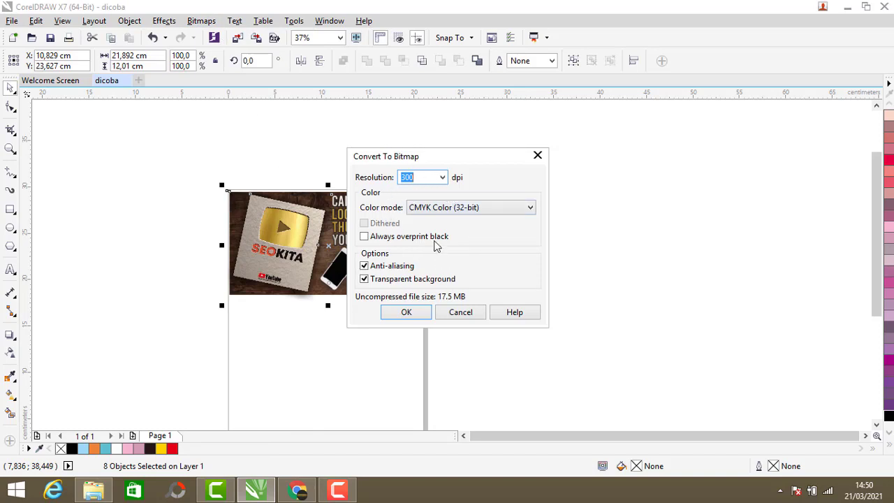
{"action": "left_click", "coordinate": [406, 311]}
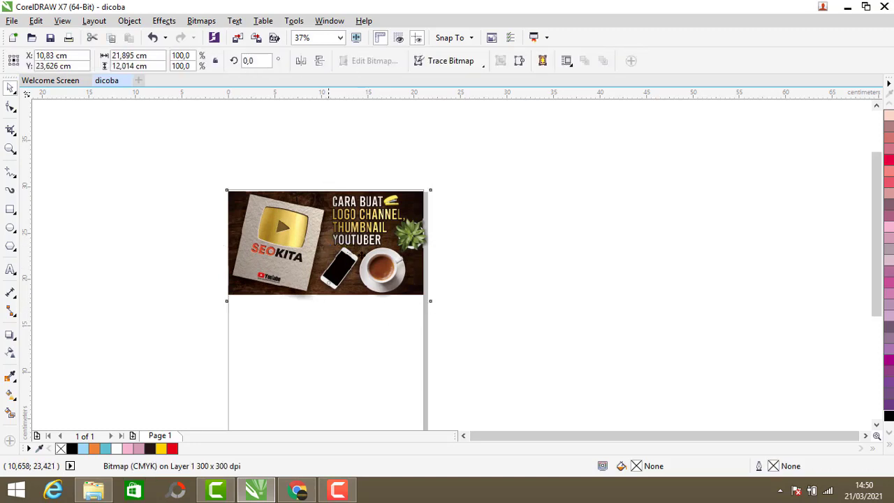
Step: Export the flattened thumbnail bitmap to the Documents folder as dicoba in PNG format, RGB Color (24-bit) with transparency and anti-aliasing
{"action": "mouse_move", "coordinate": [328, 245]}
{"action": "left_mouse_down"}
{"action": "mouse_move", "coordinate": [512, 261]}
{"action": "mouse_move", "coordinate": [371, 237]}
{"action": "mouse_move", "coordinate": [329, 246]}
{"action": "left_mouse_up"}
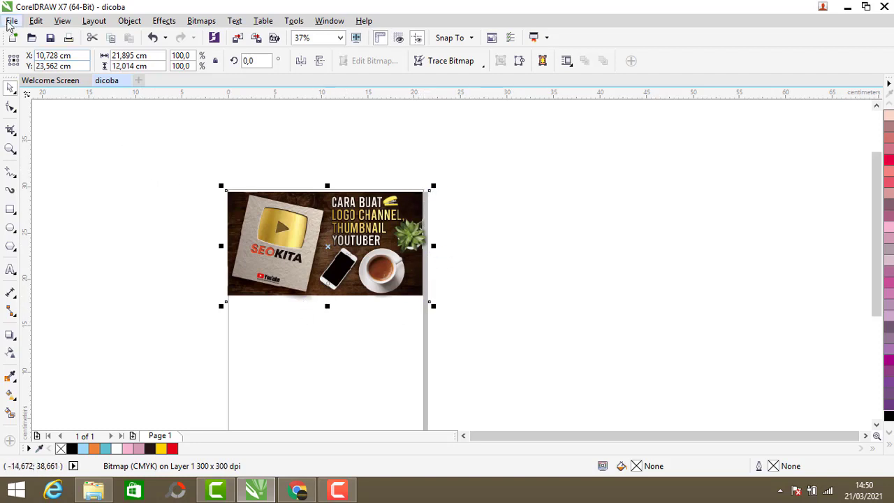
{"action": "left_click", "coordinate": [11, 21]}
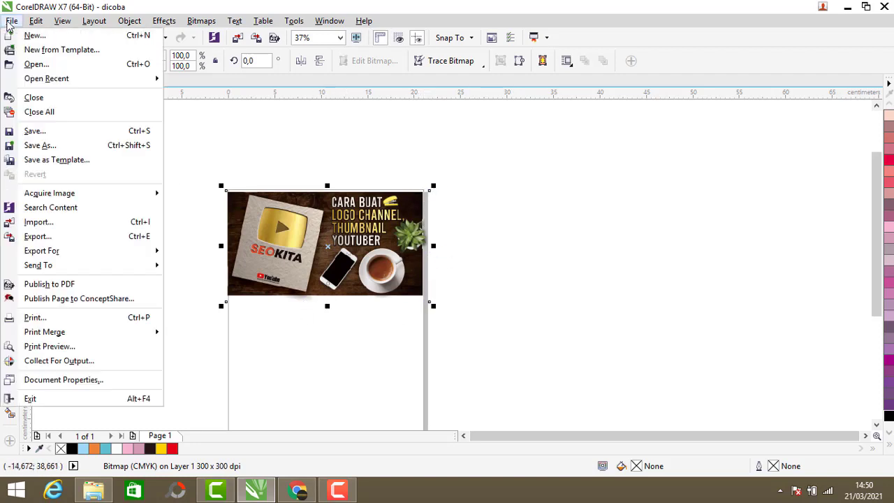
{"action": "left_click", "coordinate": [42, 237]}
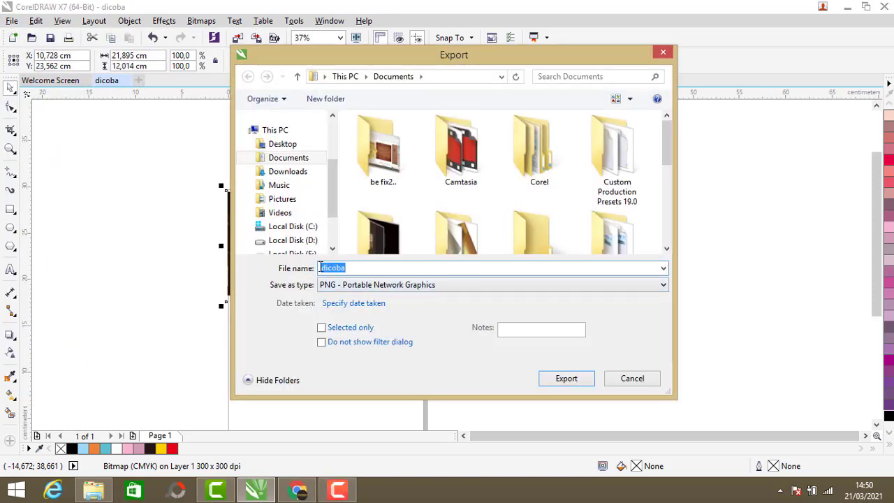
{"action": "left_click", "coordinate": [342, 287]}
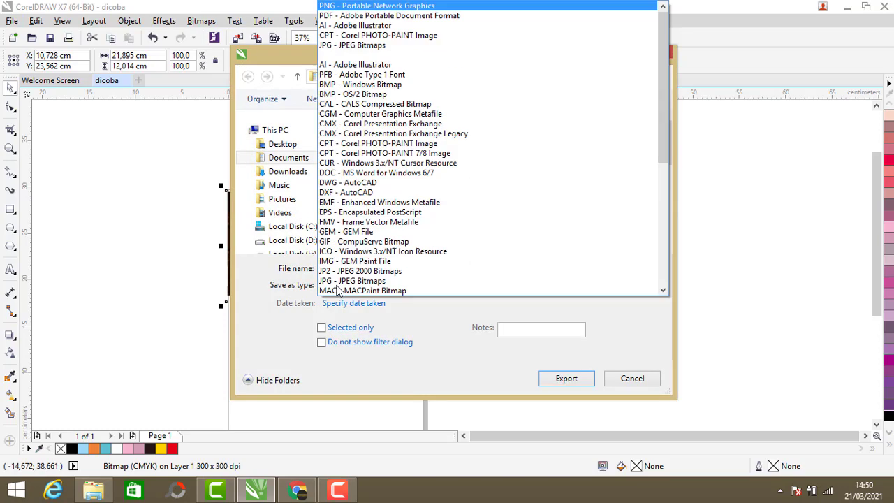
{"action": "left_click", "coordinate": [336, 9]}
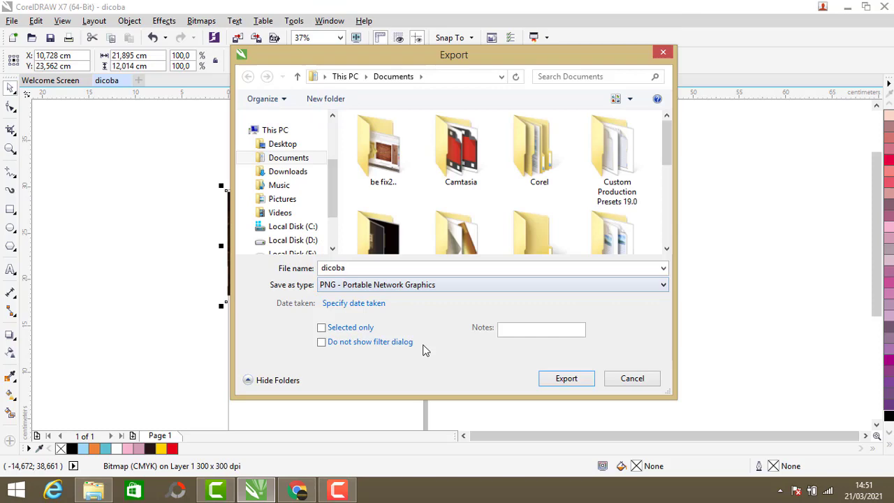
{"action": "left_click", "coordinate": [564, 381]}
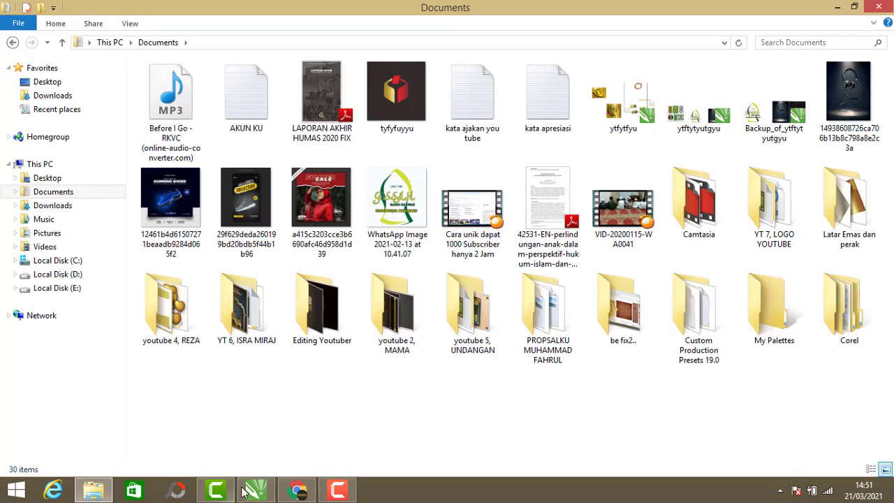
{"action": "left_click", "coordinate": [242, 491]}
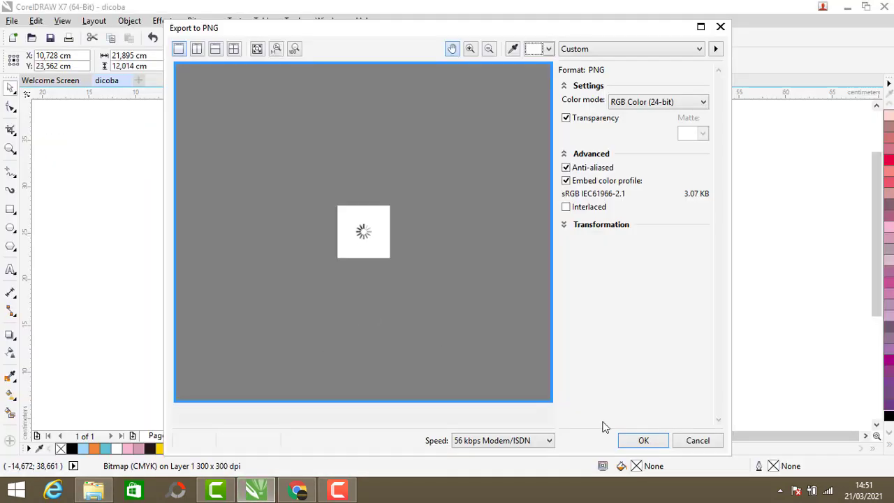
{"action": "left_click", "coordinate": [643, 441]}
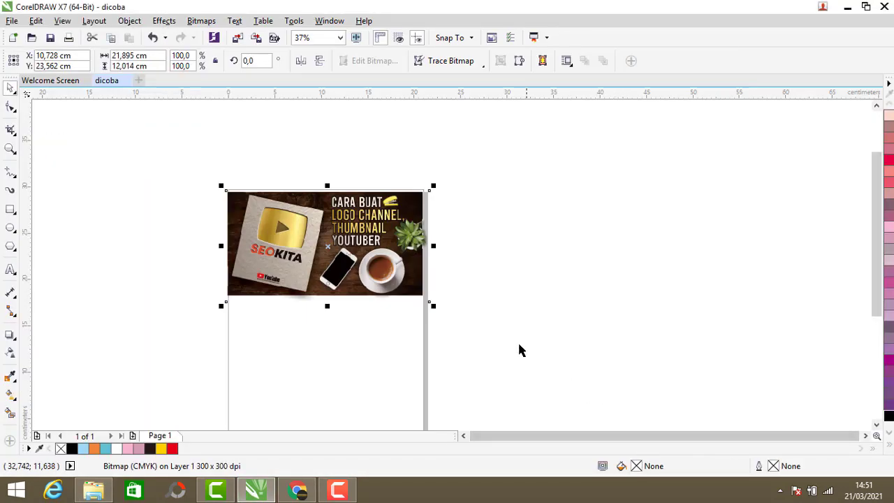
Step: Switch to File Explorer and open the exported dicoba image from the Documents folder to check it
{"action": "left_click", "coordinate": [94, 492]}
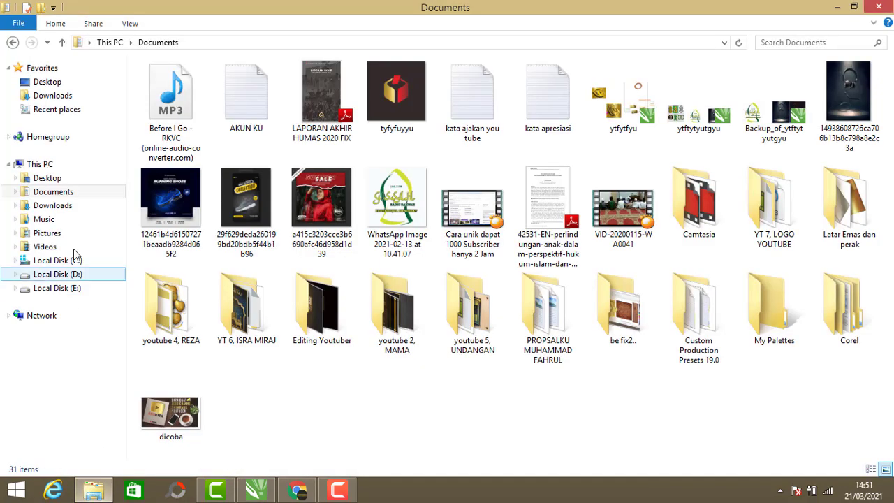
{"action": "double_click", "coordinate": [173, 106]}
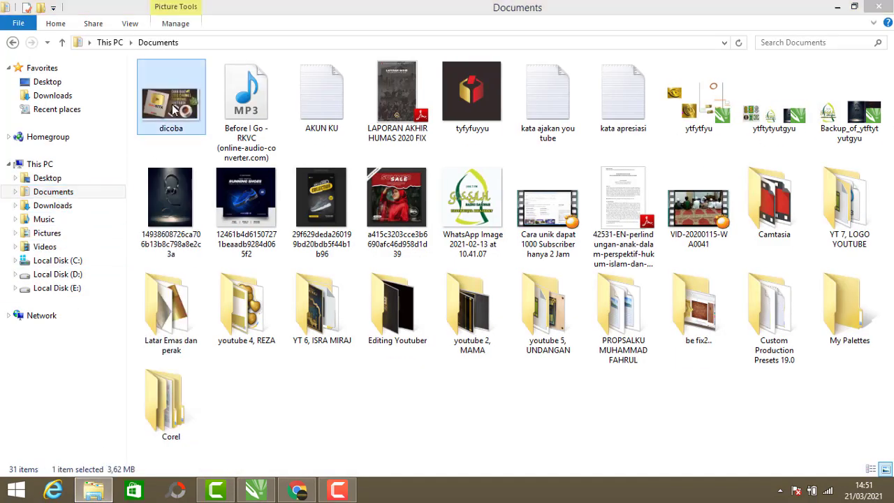